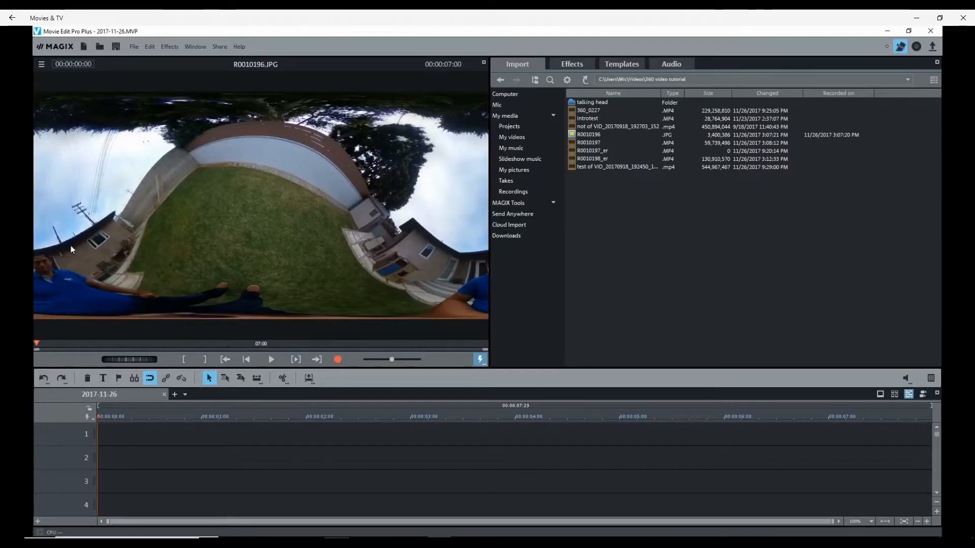
Play the R0010197_er video from the 360 video tutorial folder in the preview monitor, and stop it.
{"action": "left_click", "coordinate": [585, 151]}
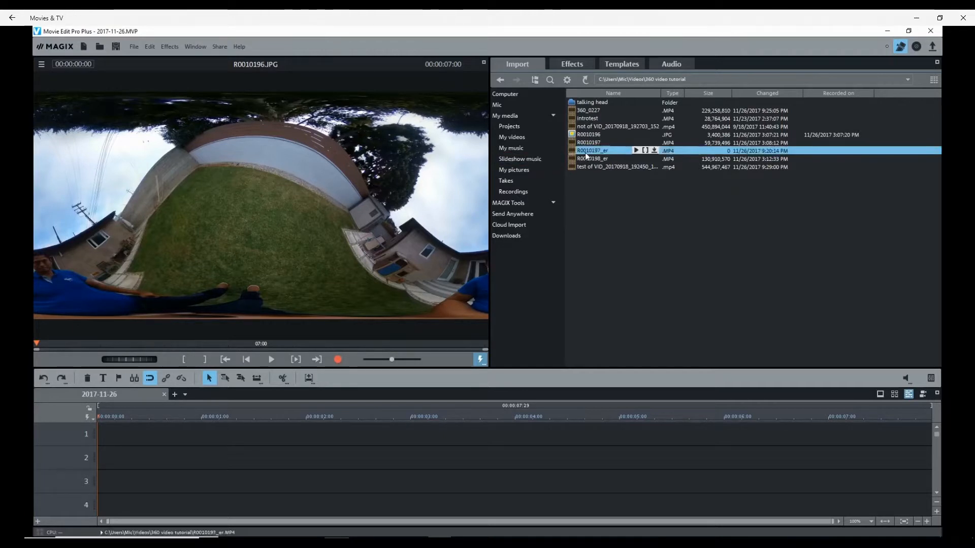
{"action": "left_click", "coordinate": [637, 151]}
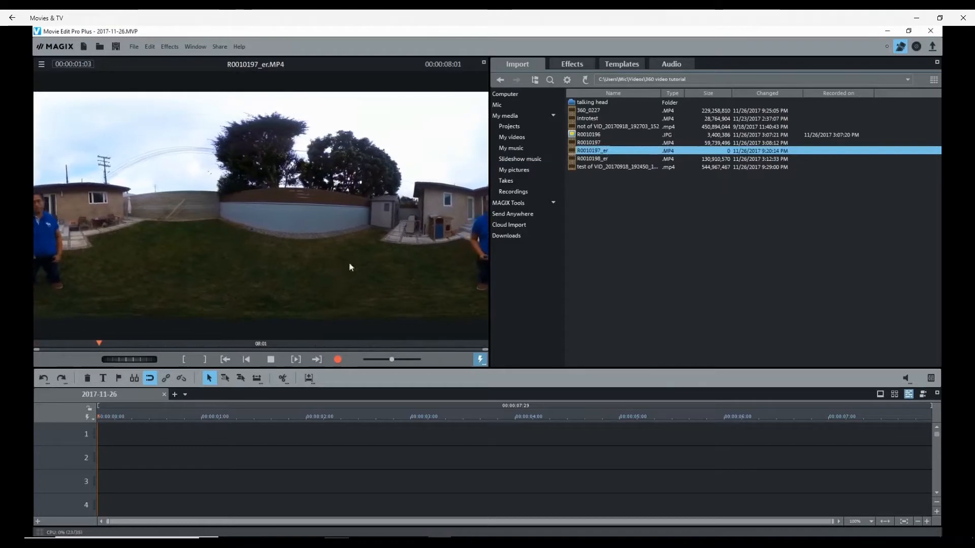
{"action": "left_click", "coordinate": [270, 360]}
Place the R0010196 photo from the 360 video tutorial folder at the start of track 1.
{"action": "mouse_move", "coordinate": [611, 151]}
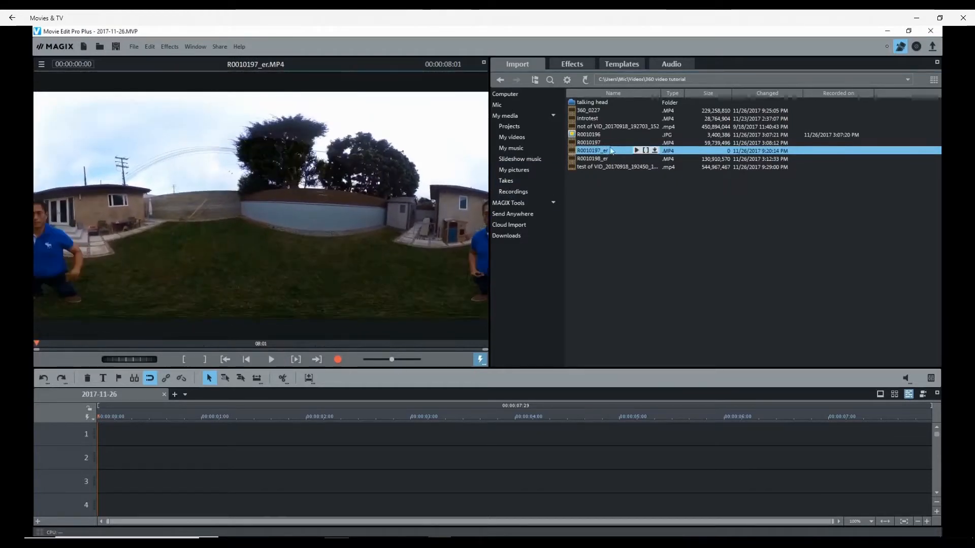
{"action": "left_click", "coordinate": [645, 135]}
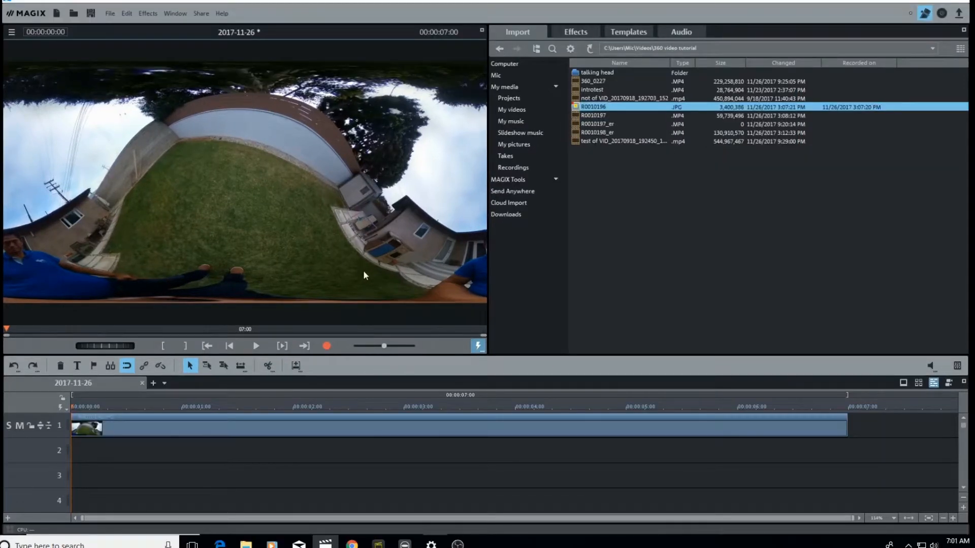
Show the photo in the 360° View of the video monitor and look around the yard scene.
{"action": "right_click", "coordinate": [364, 276]}
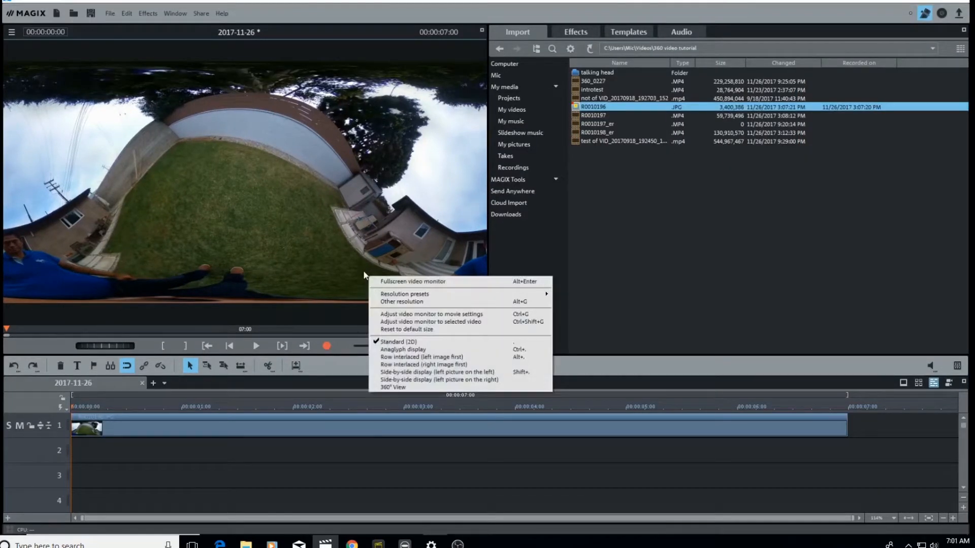
{"action": "left_click", "coordinate": [389, 387]}
{"action": "left_click_drag", "start_coordinate": [227, 228], "coordinate": [234, 269]}
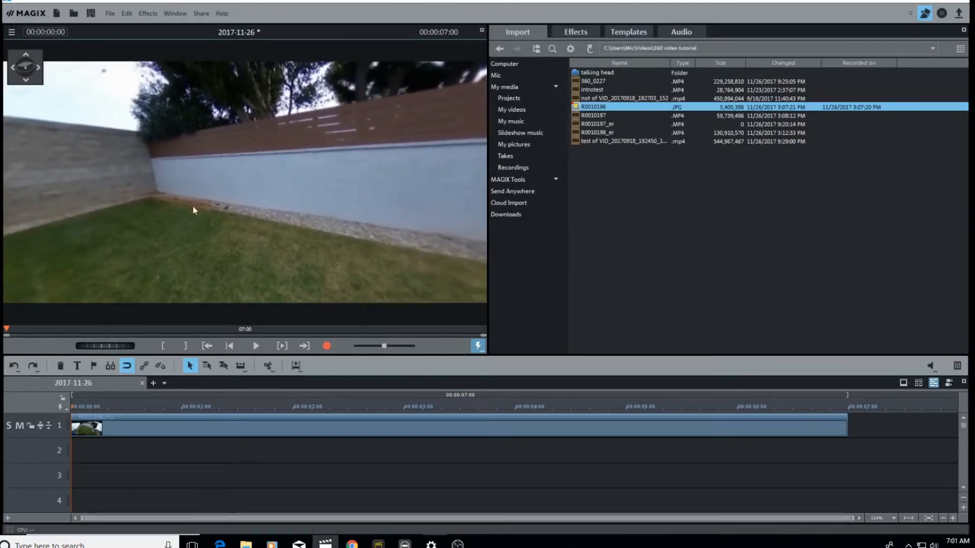
{"action": "left_click_drag", "start_coordinate": [157, 207], "coordinate": [260, 216]}
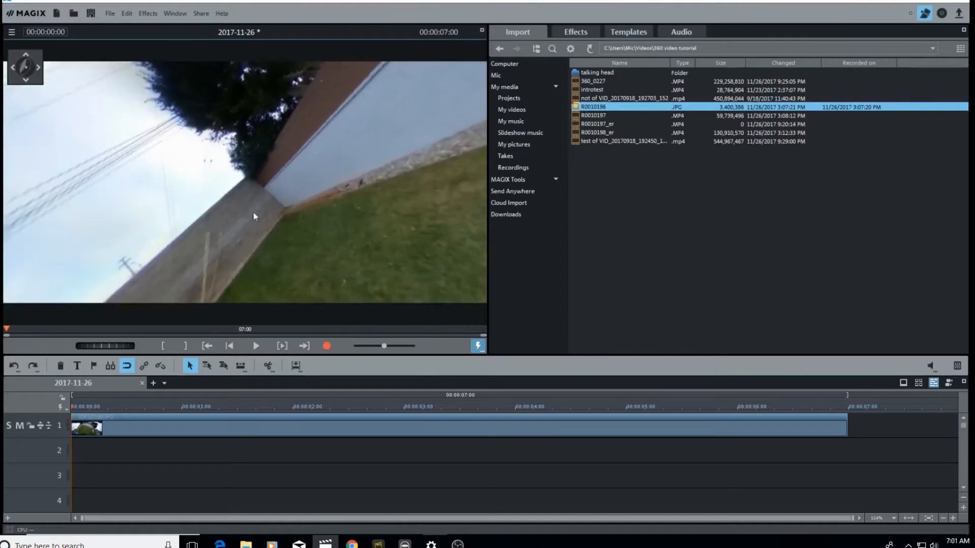
{"action": "left_click_drag", "start_coordinate": [178, 219], "coordinate": [263, 213]}
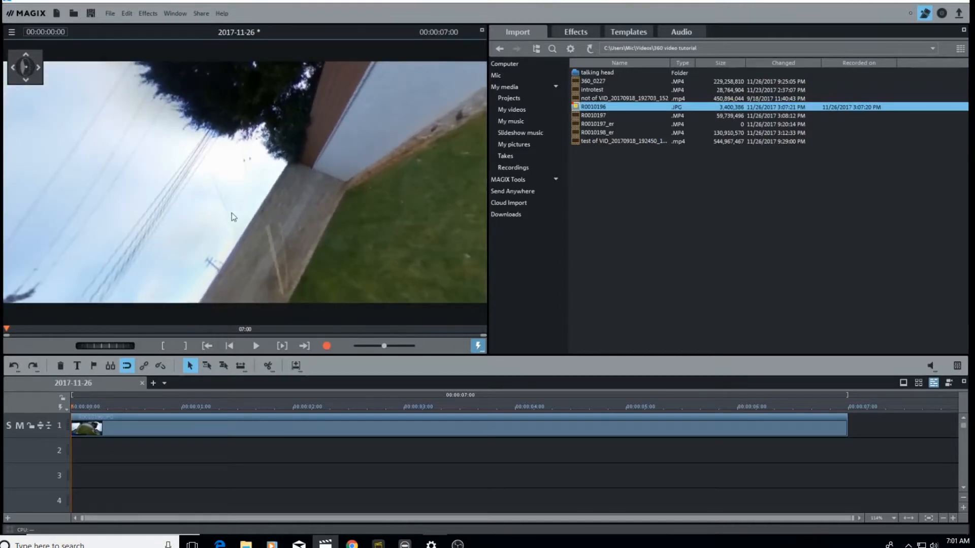
{"action": "left_click_drag", "start_coordinate": [297, 200], "coordinate": [253, 240]}
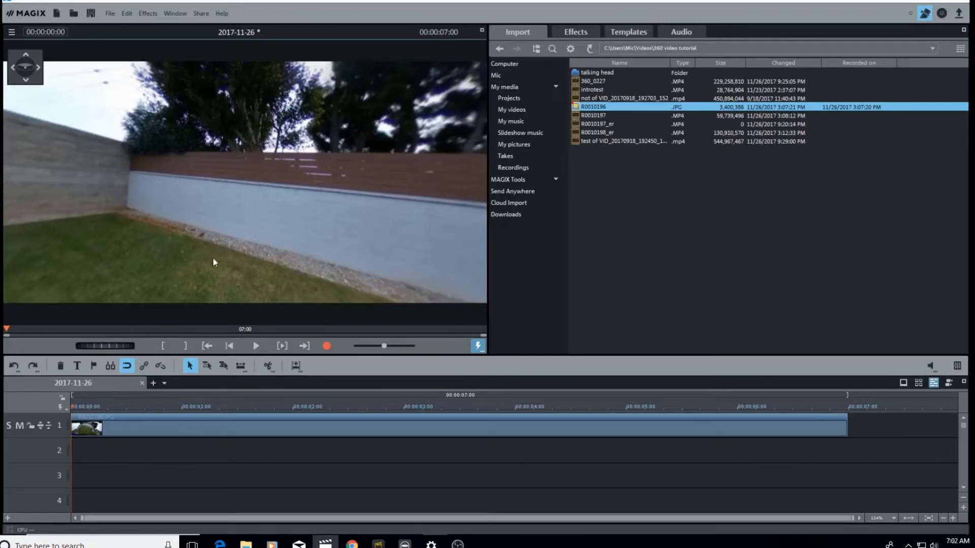
Apply the 360° scene rotation effect to the R0010196 photo on track 1.
{"action": "left_click", "coordinate": [257, 416]}
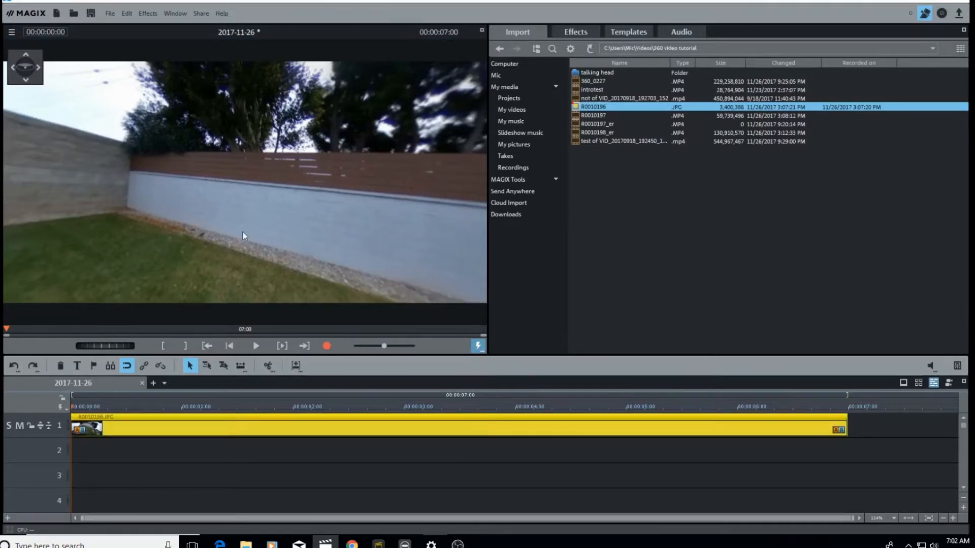
{"action": "left_click", "coordinate": [571, 31]}
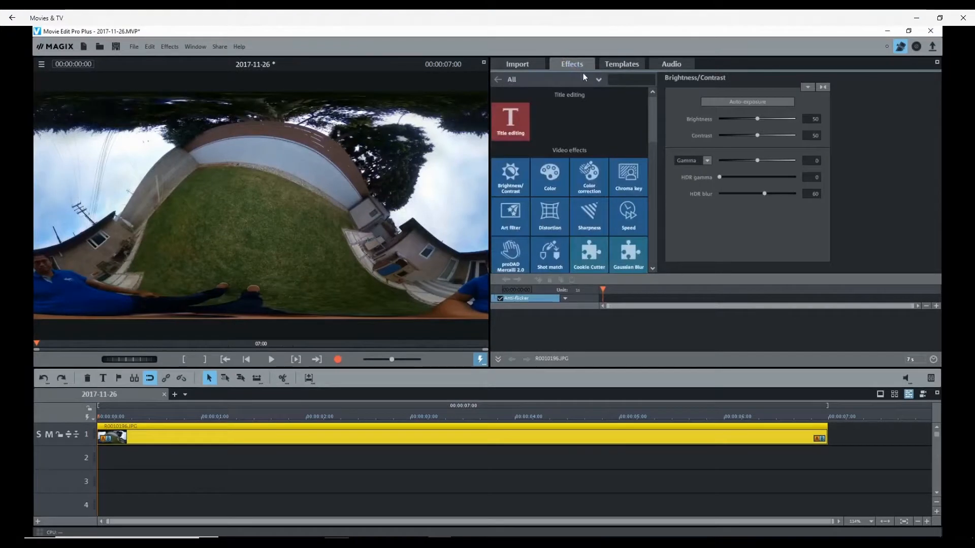
{"action": "left_click", "coordinate": [585, 79]}
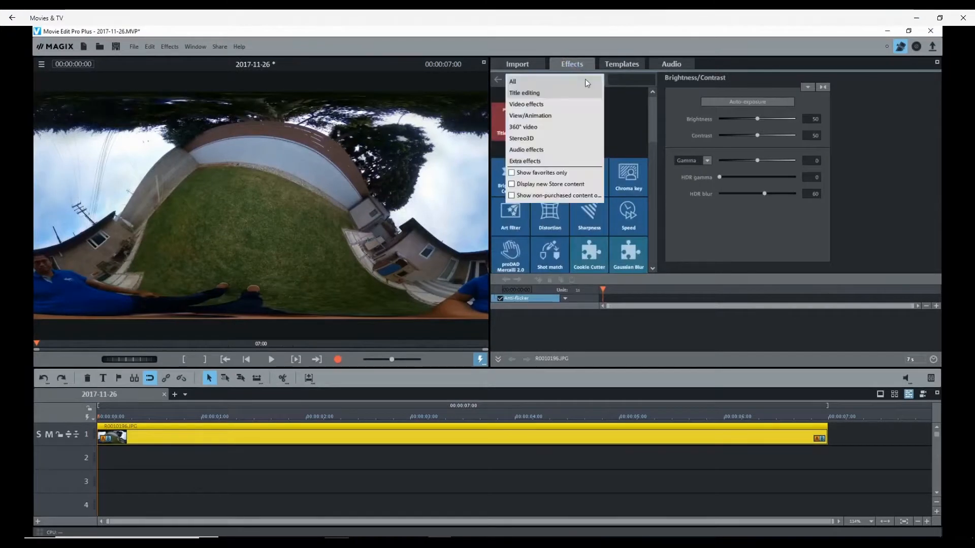
{"action": "left_click", "coordinate": [557, 129]}
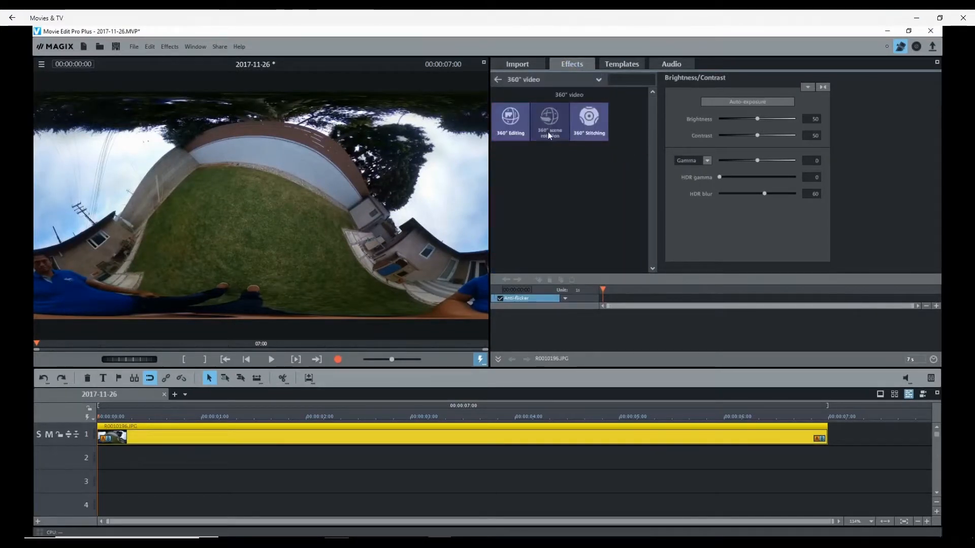
{"action": "left_click", "coordinate": [545, 123]}
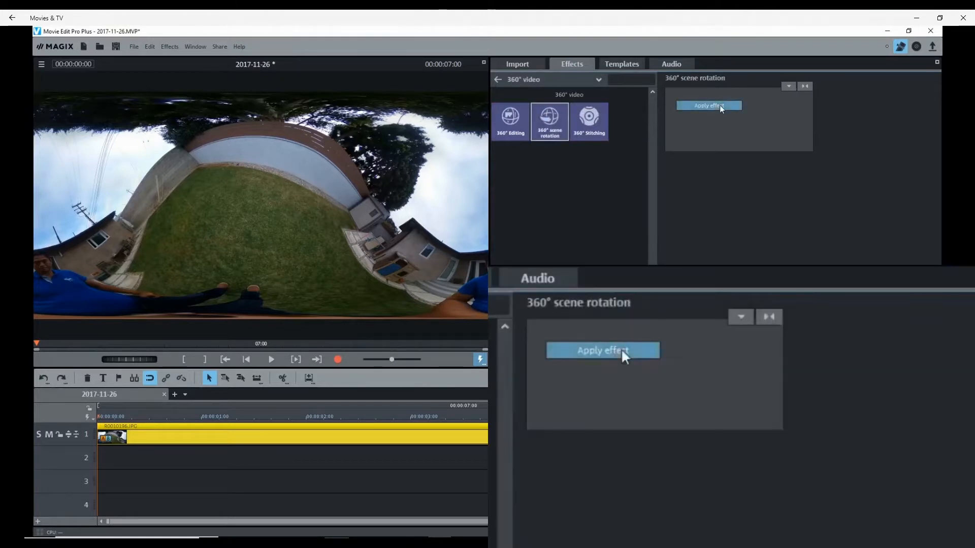
{"action": "left_click", "coordinate": [720, 105]}
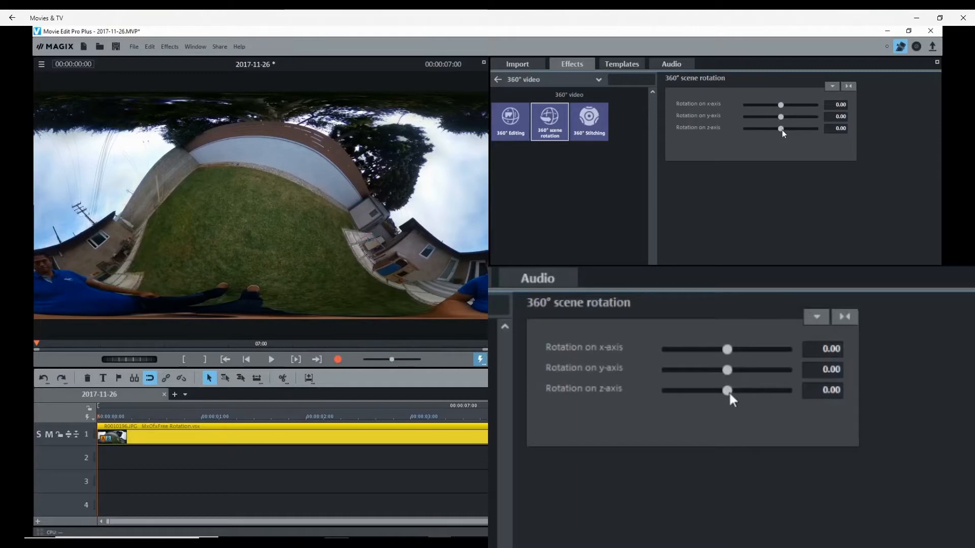
Level the photo's horizon by setting its scene rotation to 5.22 on the x-axis, -7.83 on the y-axis and 54.78 on the z-axis.
{"action": "left_click_drag", "start_coordinate": [780, 130], "coordinate": [792, 130]}
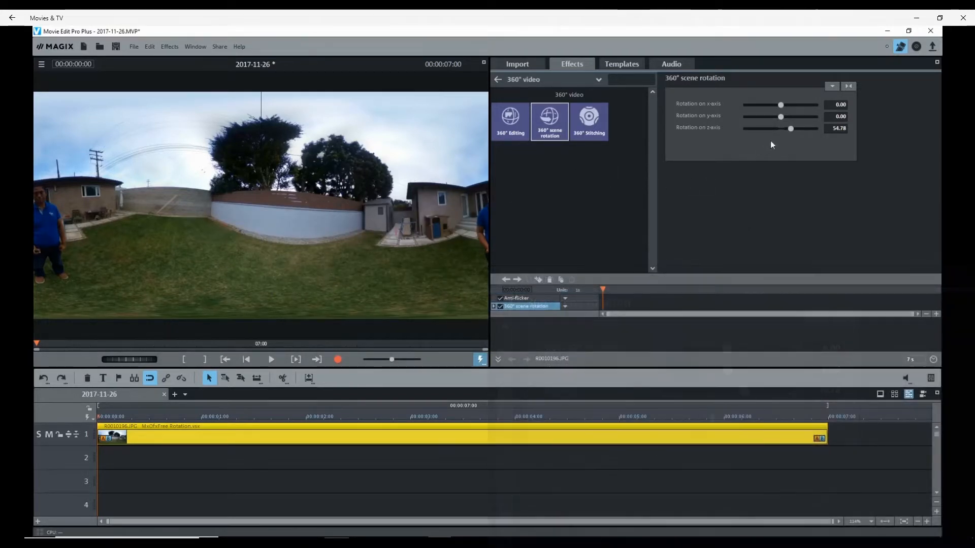
{"action": "left_click", "coordinate": [789, 129]}
{"action": "left_click", "coordinate": [779, 117]}
{"action": "left_click", "coordinate": [780, 105]}
{"action": "mouse_move", "coordinate": [779, 105]}
{"action": "left_mouse_down"}
{"action": "mouse_move", "coordinate": [790, 129]}
{"action": "mouse_move", "coordinate": [778, 118]}
{"action": "left_mouse_up"}
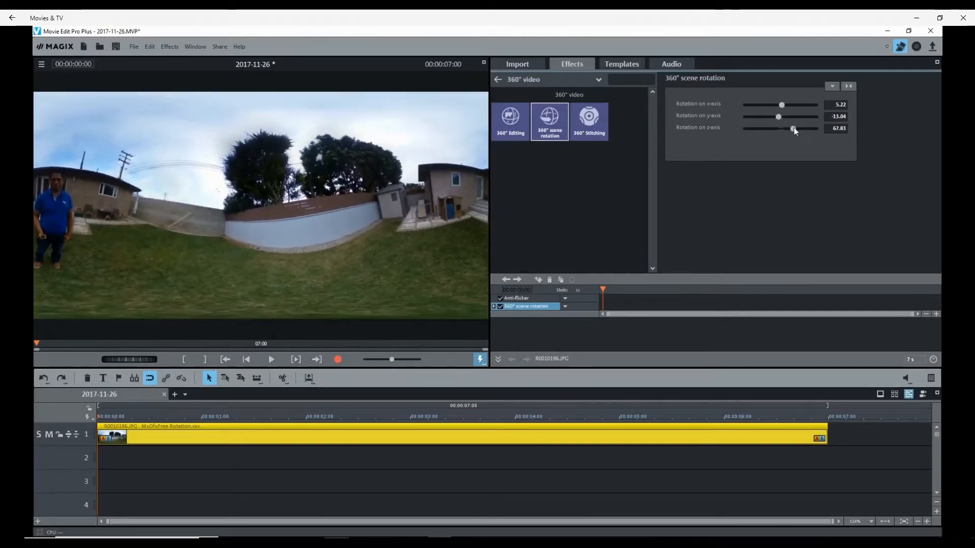
{"action": "left_click", "coordinate": [779, 117]}
{"action": "left_click", "coordinate": [791, 128]}
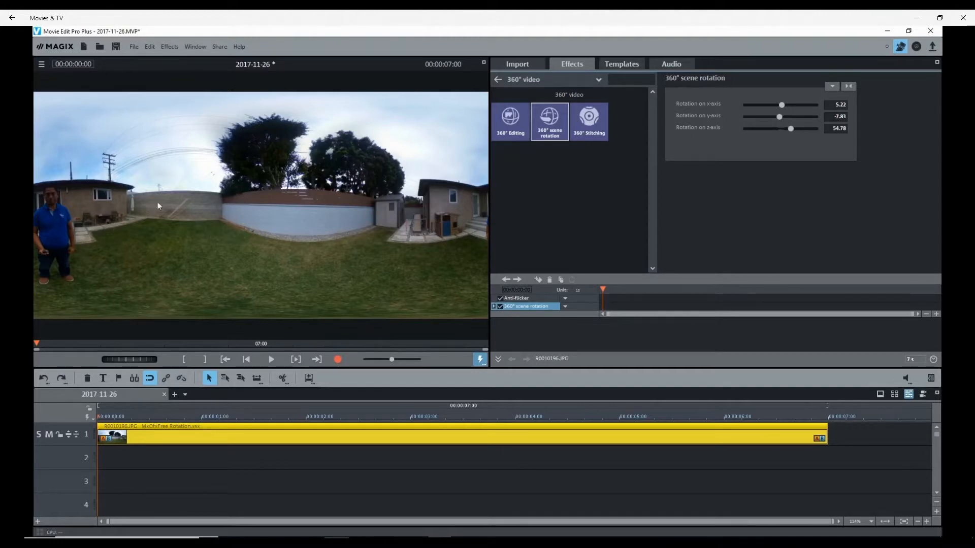
Check the rotated photo by looking around it in 360° View, and return the monitor to Standard (2D).
{"action": "right_click", "coordinate": [399, 293]}
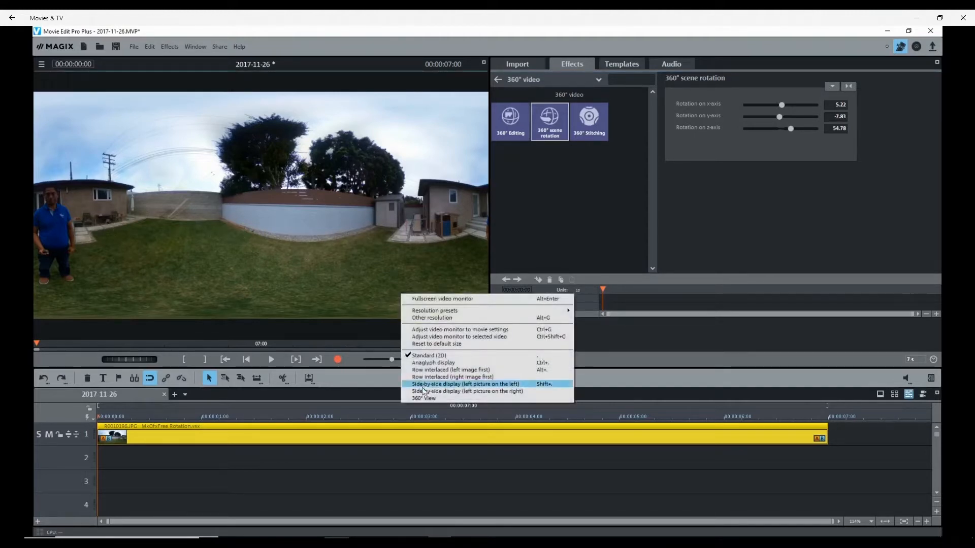
{"action": "left_click", "coordinate": [423, 398]}
{"action": "left_click_drag", "start_coordinate": [231, 276], "coordinate": [306, 246]}
{"action": "right_click", "coordinate": [391, 301]}
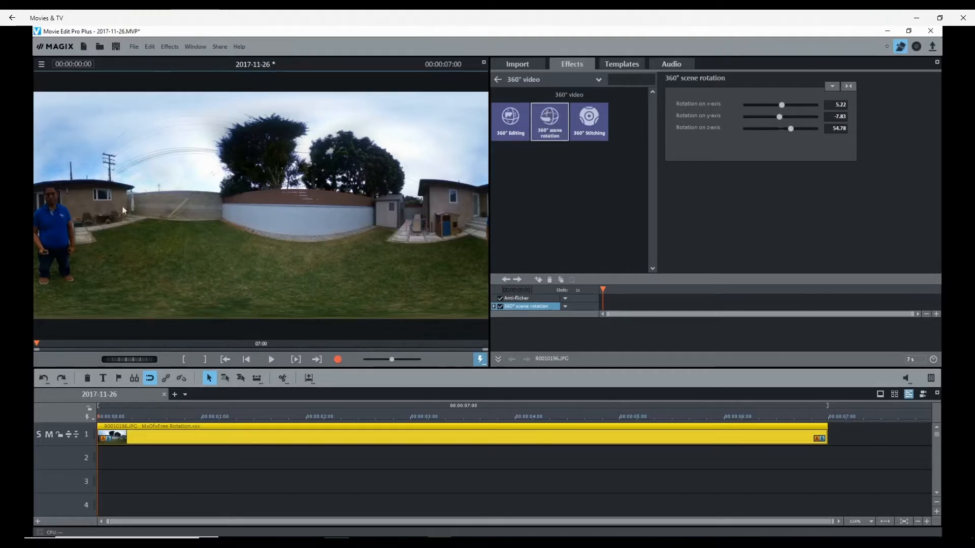
Preview the R0010197 dual-fisheye video from the import folder.
{"action": "left_click", "coordinate": [518, 64]}
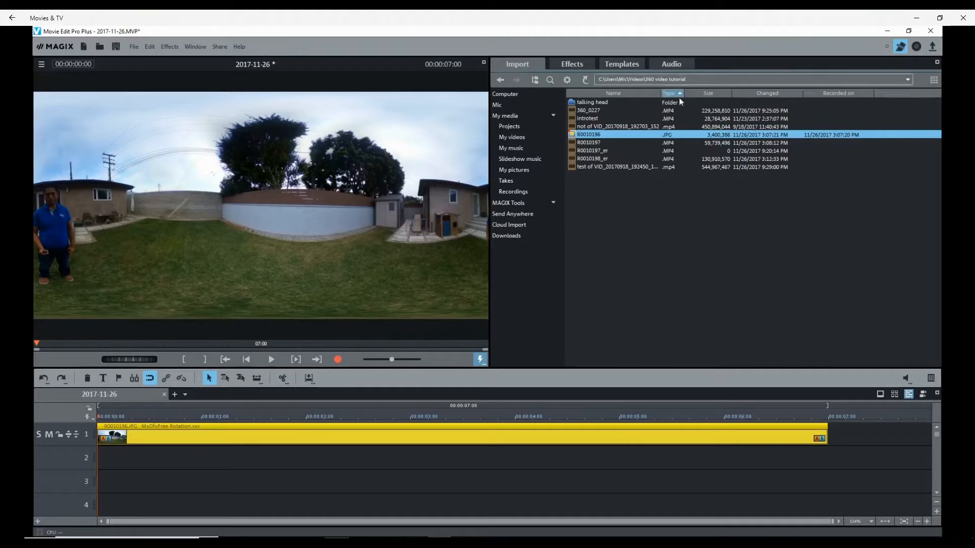
{"action": "mouse_move", "coordinate": [603, 146]}
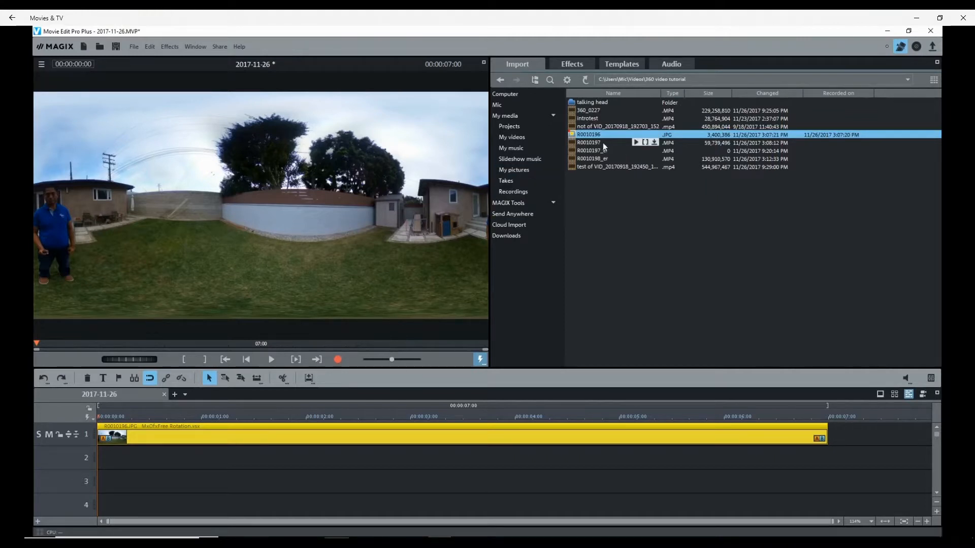
{"action": "left_click", "coordinate": [635, 142]}
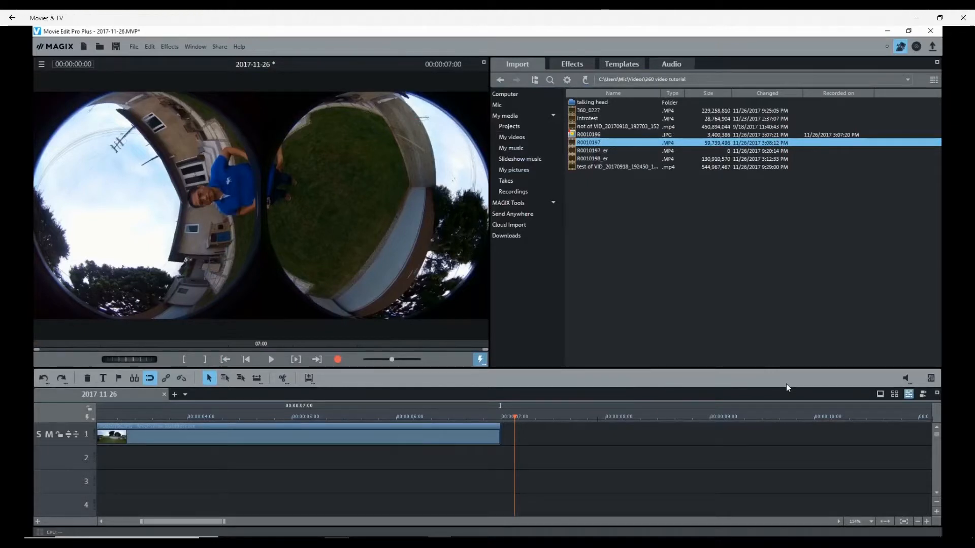
Insert the R0010197 video on track 1 and move it flush against the end of the photo.
{"action": "mouse_move", "coordinate": [583, 146]}
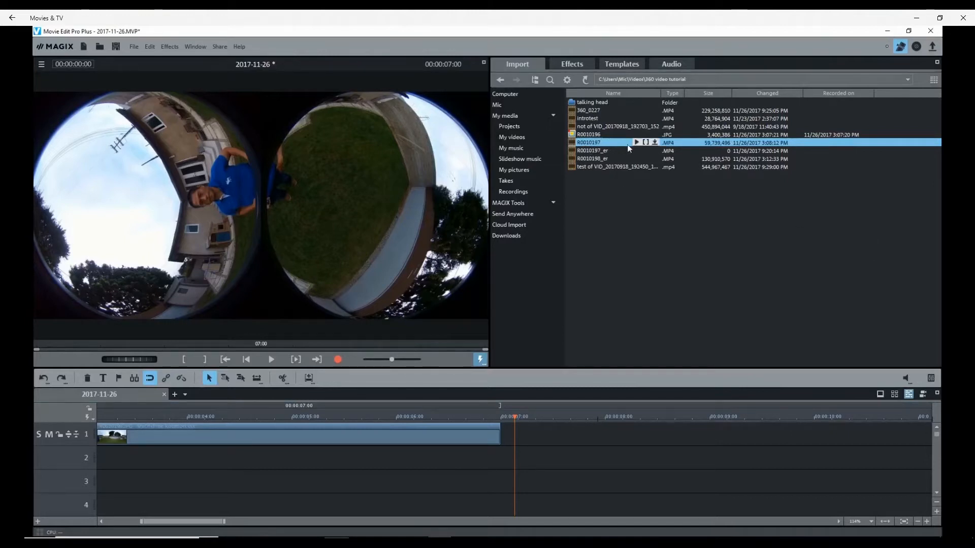
{"action": "left_click", "coordinate": [654, 144]}
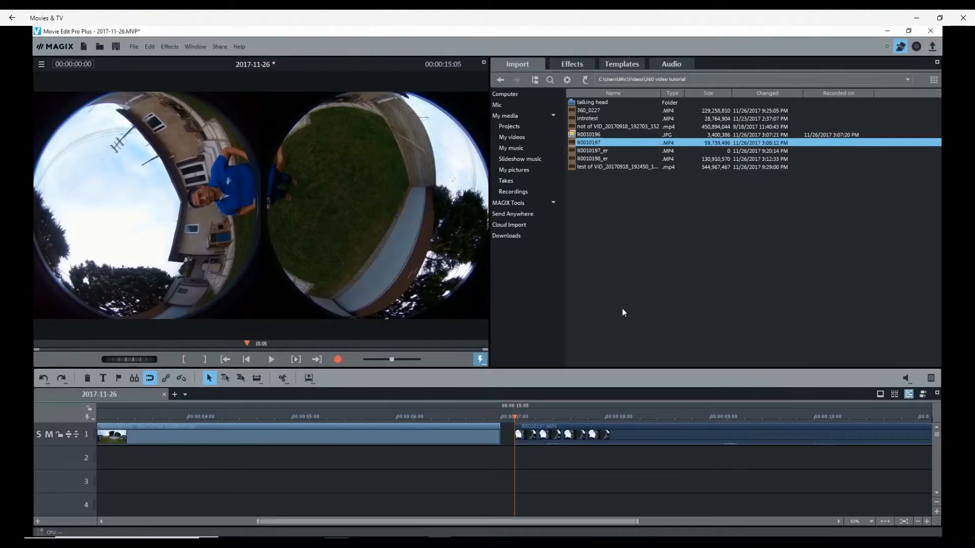
{"action": "left_click_drag", "start_coordinate": [600, 422], "coordinate": [587, 424]}
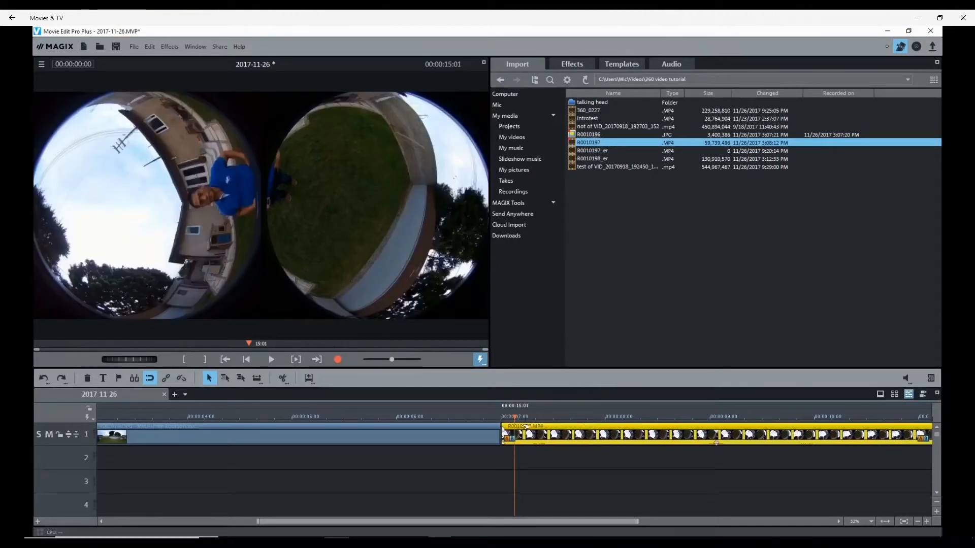
Apply the 360° Stitching effect to the R0010197 clip, keeping the Samsung Gear 360 camera preset.
{"action": "left_click", "coordinate": [568, 65]}
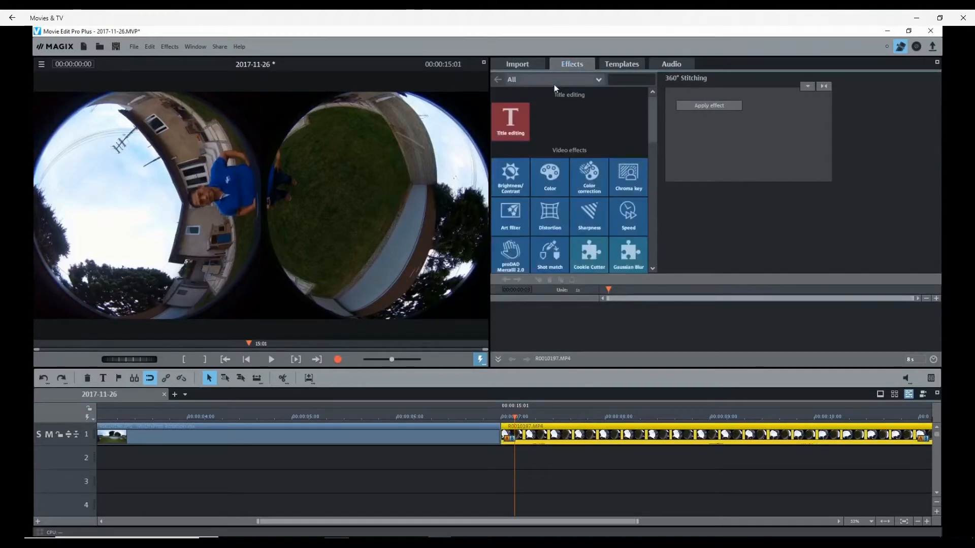
{"action": "left_click", "coordinate": [554, 81]}
{"action": "left_click", "coordinate": [539, 127]}
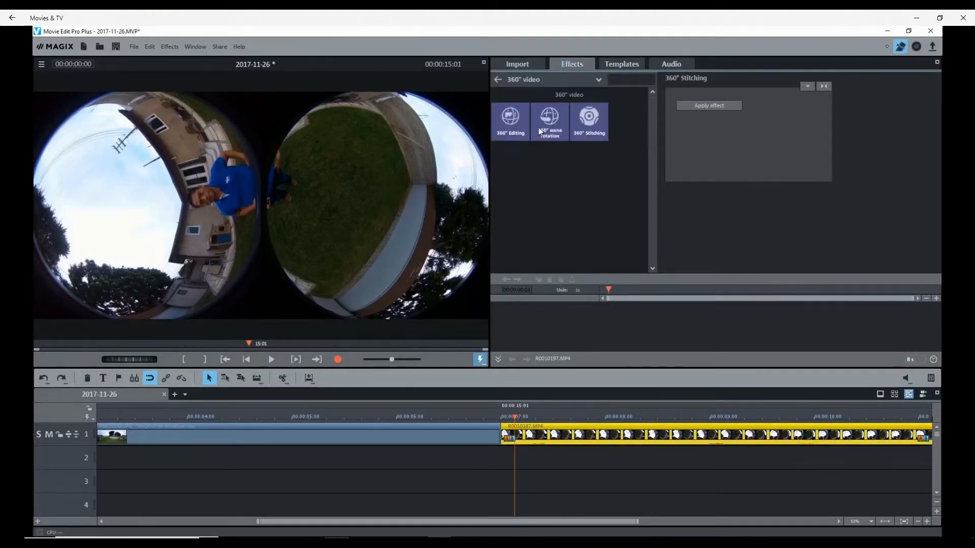
{"action": "left_click", "coordinate": [590, 127]}
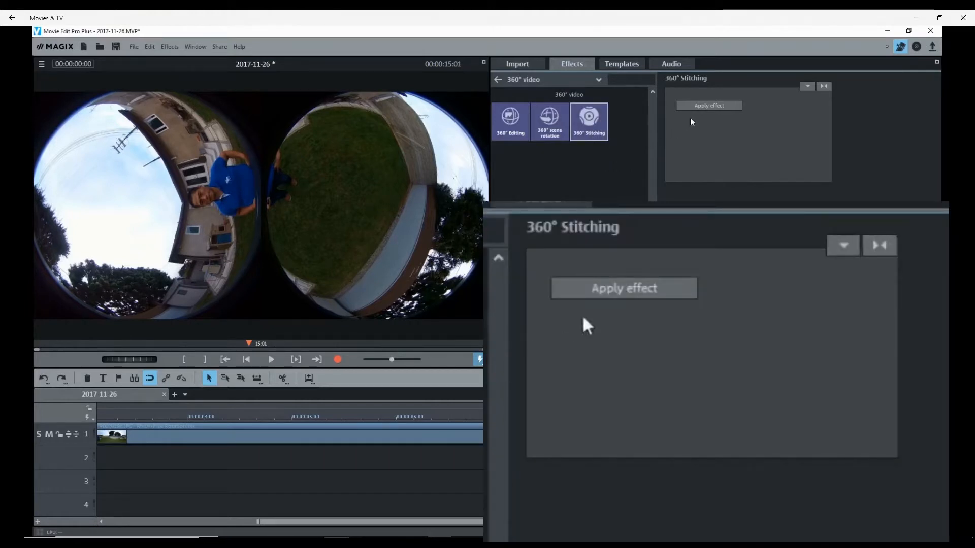
{"action": "left_click", "coordinate": [699, 106]}
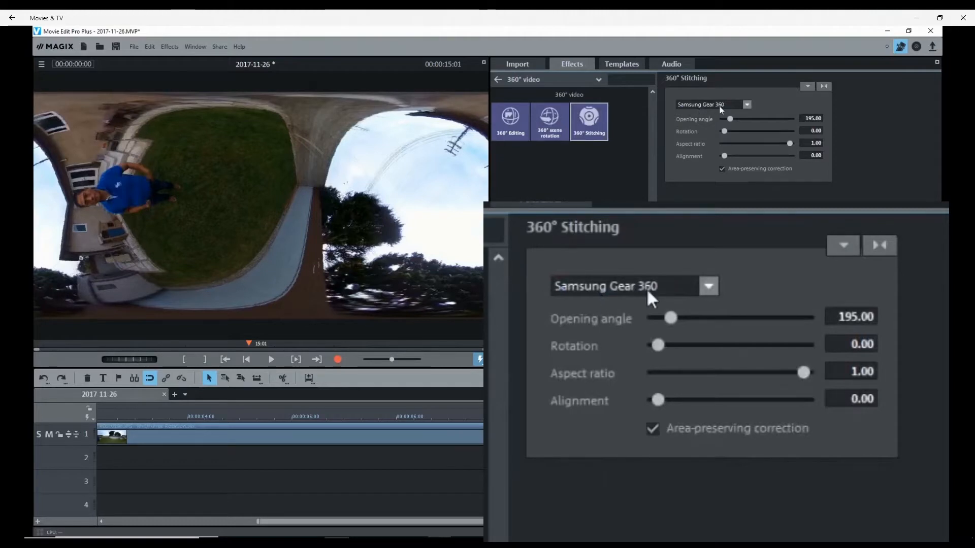
{"action": "left_click", "coordinate": [721, 107]}
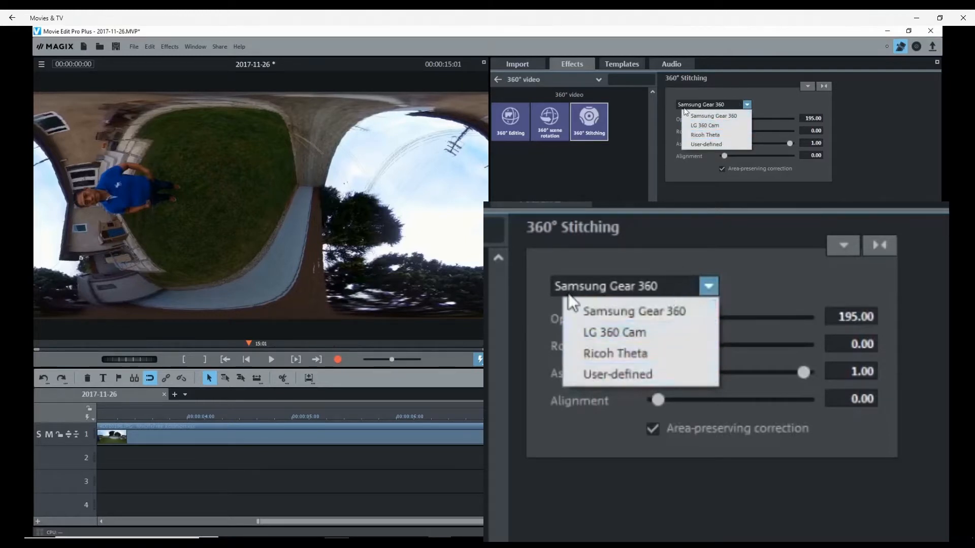
{"action": "left_click", "coordinate": [626, 174]}
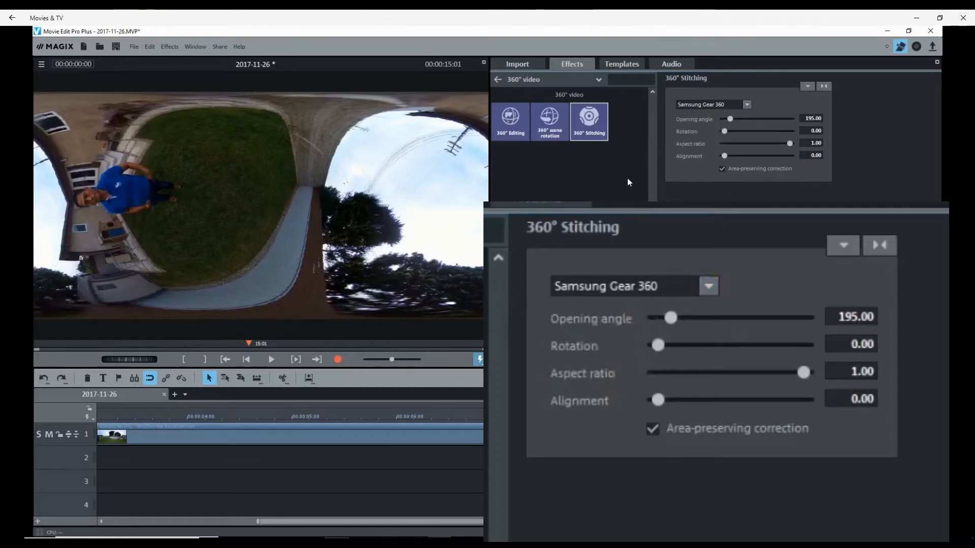
Inspect the stitched R0010197 clip in 360° View from several directions, and switch the monitor back to Standard (2D).
{"action": "right_click", "coordinate": [412, 220]}
{"action": "left_click", "coordinate": [458, 323]}
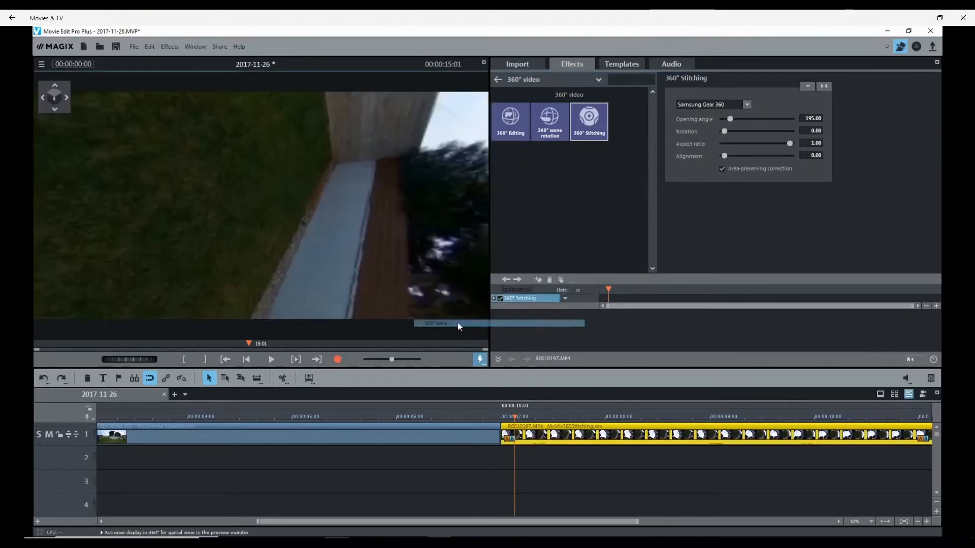
{"action": "left_click_drag", "start_coordinate": [378, 255], "coordinate": [389, 216]}
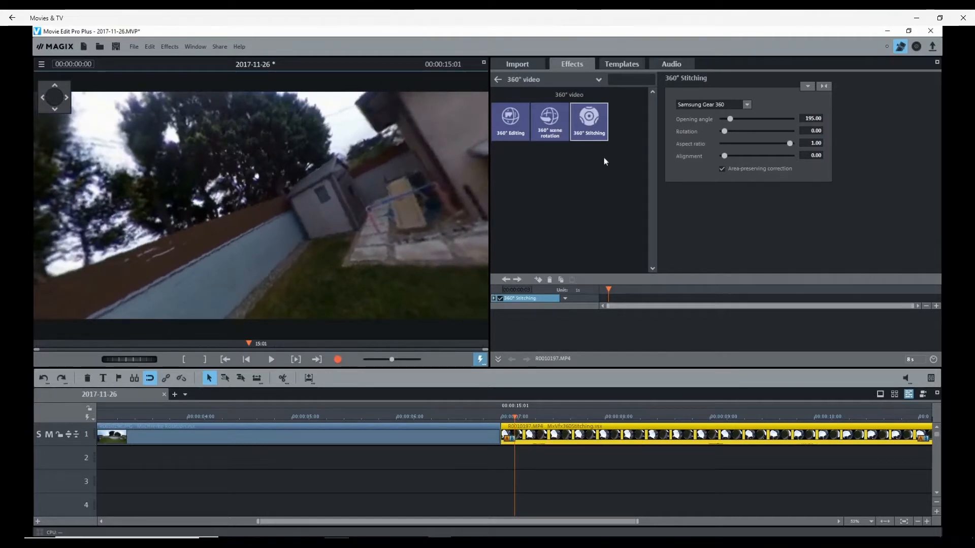
{"action": "right_click", "coordinate": [445, 245]}
{"action": "left_click", "coordinate": [495, 308]}
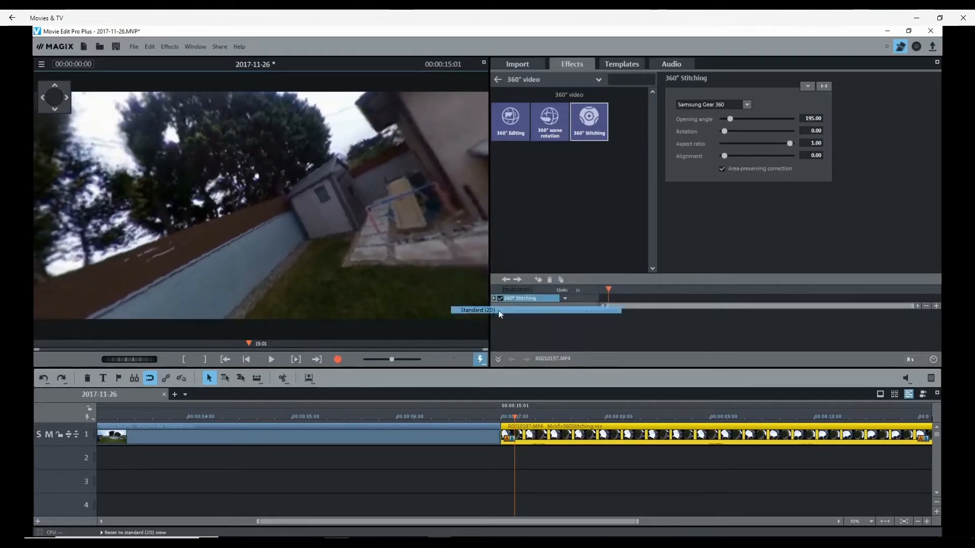
Try the LG 360 Cam and Ricoh Theta stitching presets on the R0010197 clip and return to the Samsung Gear 360 preset.
{"action": "left_click", "coordinate": [723, 106]}
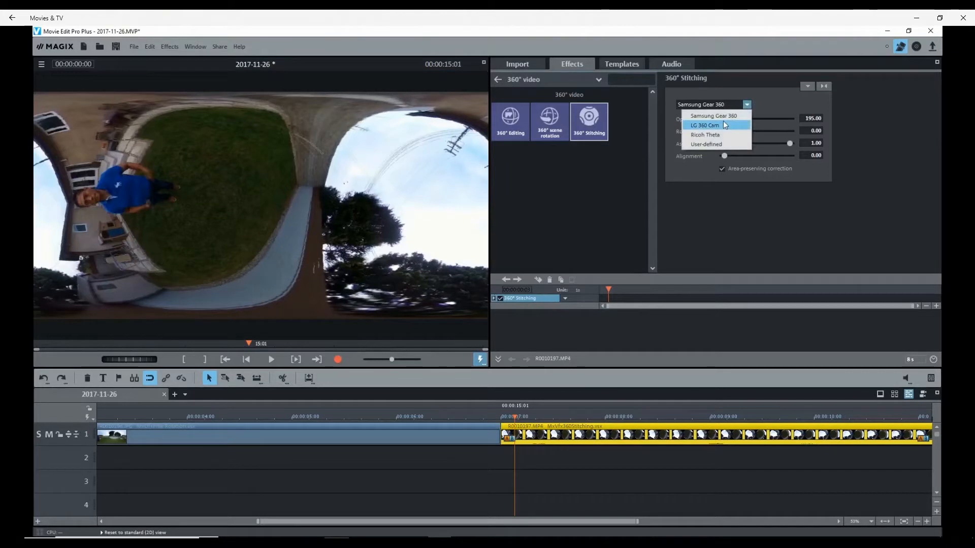
{"action": "left_click", "coordinate": [721, 122]}
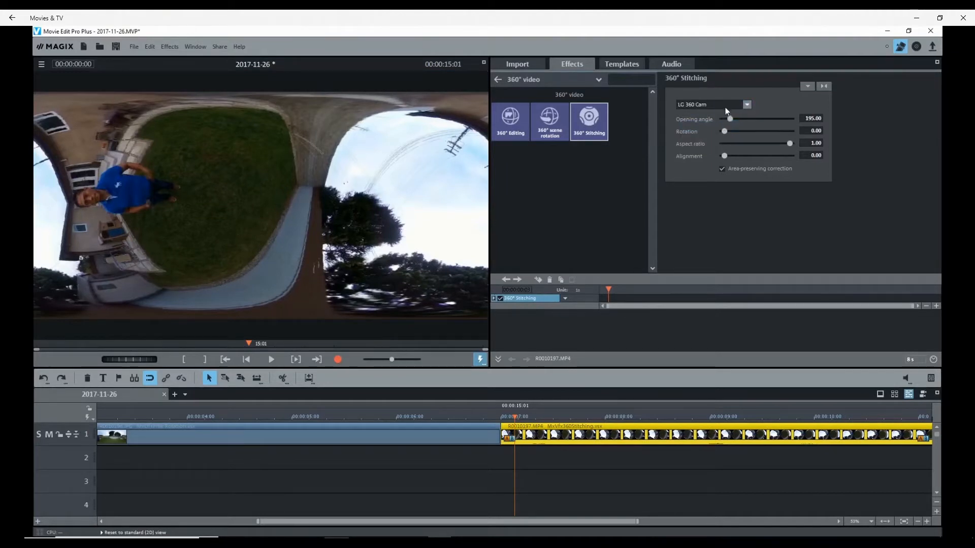
{"action": "left_click", "coordinate": [725, 103]}
{"action": "left_click", "coordinate": [715, 134]}
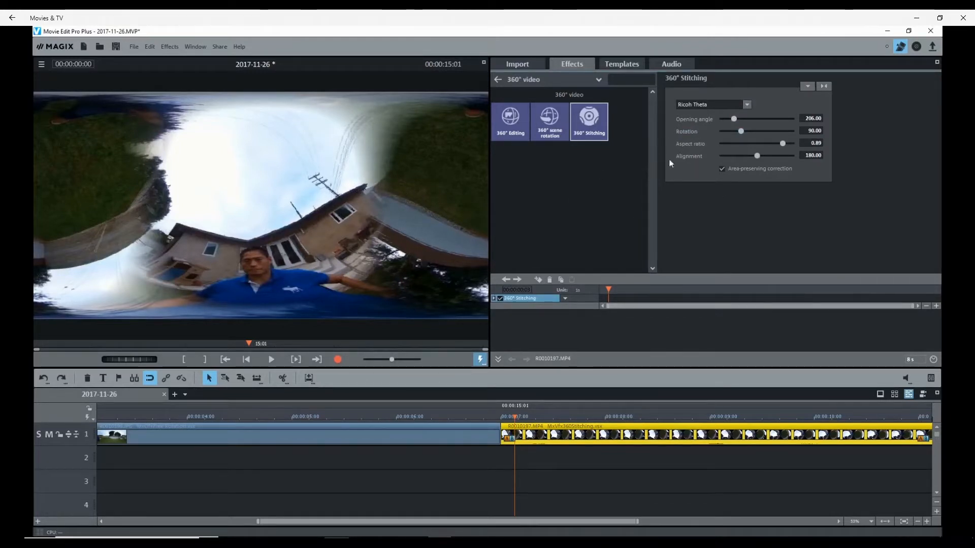
{"action": "left_click", "coordinate": [705, 106]}
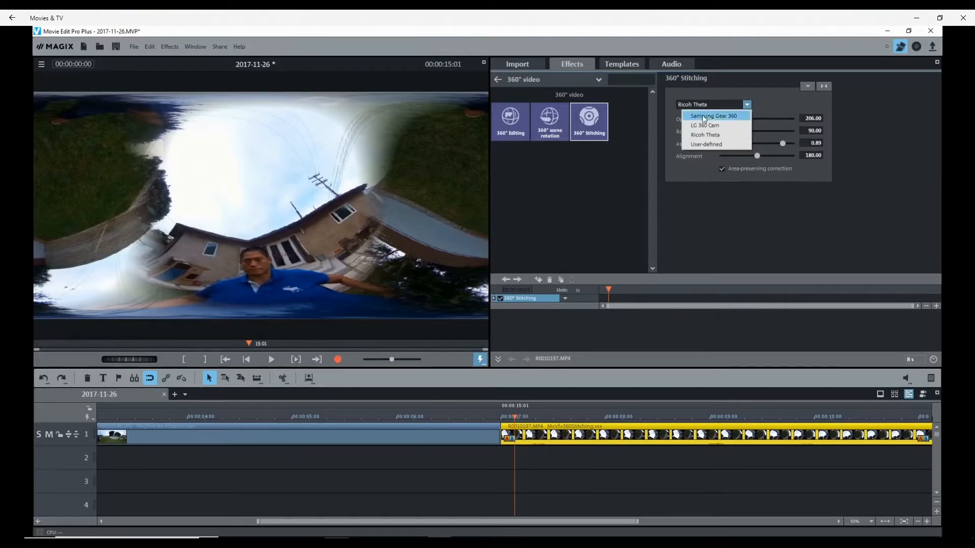
{"action": "left_click", "coordinate": [704, 116]}
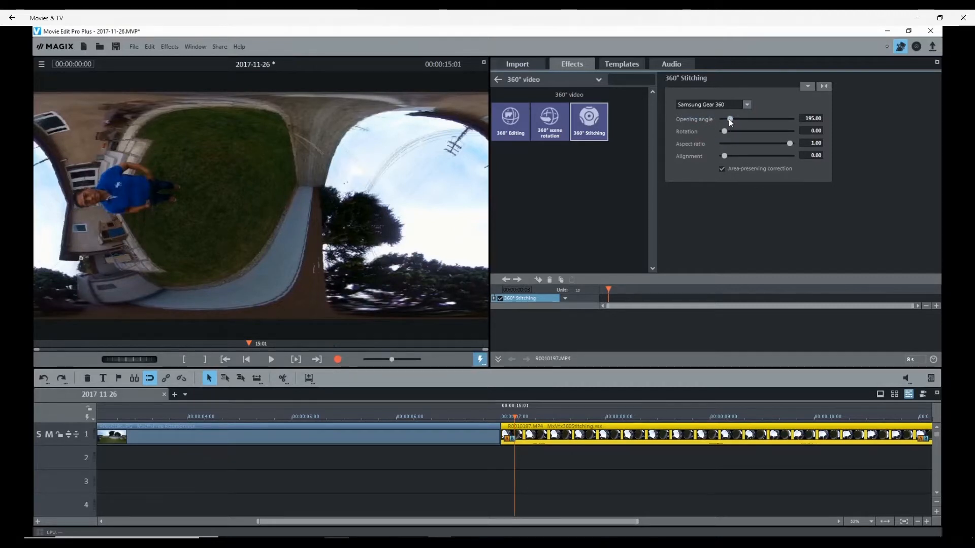
Fine-tune the stitching with opening angle 191.74 and alignment 255.65, comparing the image with area-preserving correction off before leaving it on.
{"action": "left_click_drag", "start_coordinate": [729, 119], "coordinate": [727, 118]}
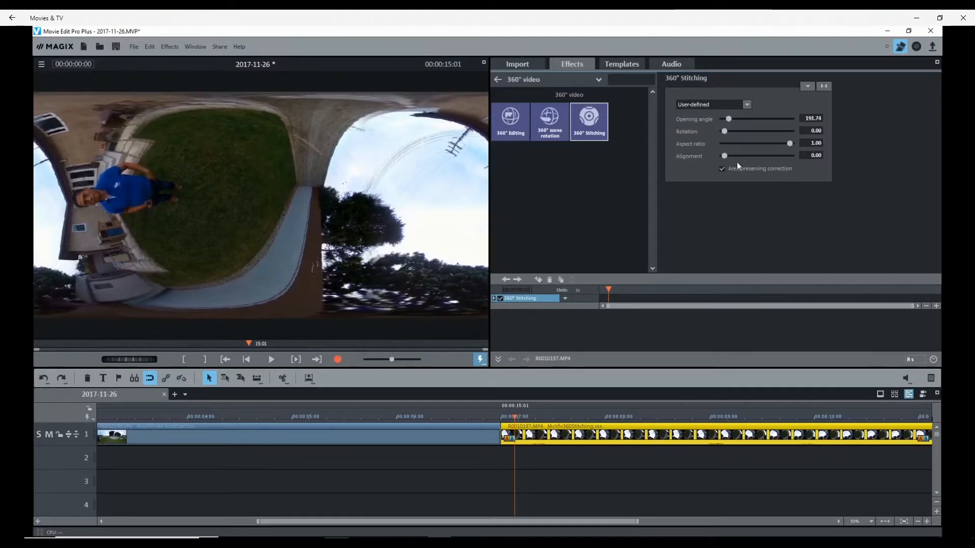
{"action": "left_click_drag", "start_coordinate": [726, 132], "coordinate": [721, 132]}
{"action": "mouse_move", "coordinate": [789, 144]}
{"action": "left_mouse_down"}
{"action": "mouse_move", "coordinate": [775, 143]}
{"action": "mouse_move", "coordinate": [797, 143]}
{"action": "left_mouse_up"}
{"action": "left_click_drag", "start_coordinate": [724, 156], "coordinate": [771, 154]}
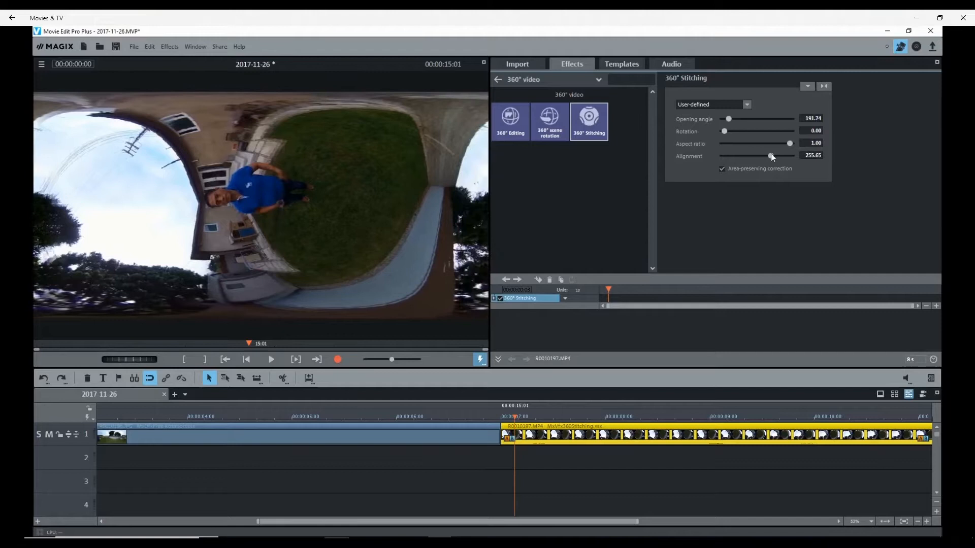
{"action": "left_click", "coordinate": [722, 169]}
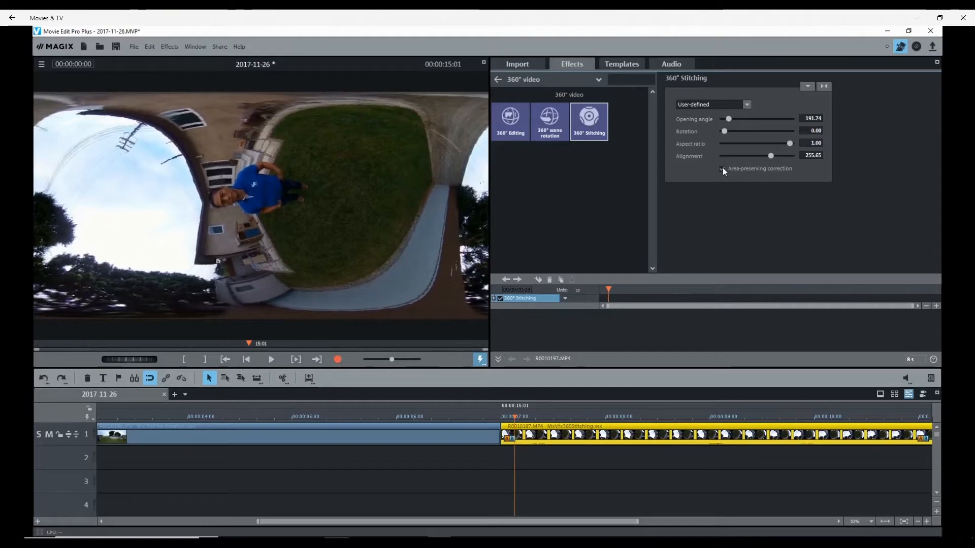
{"action": "left_click", "coordinate": [722, 169]}
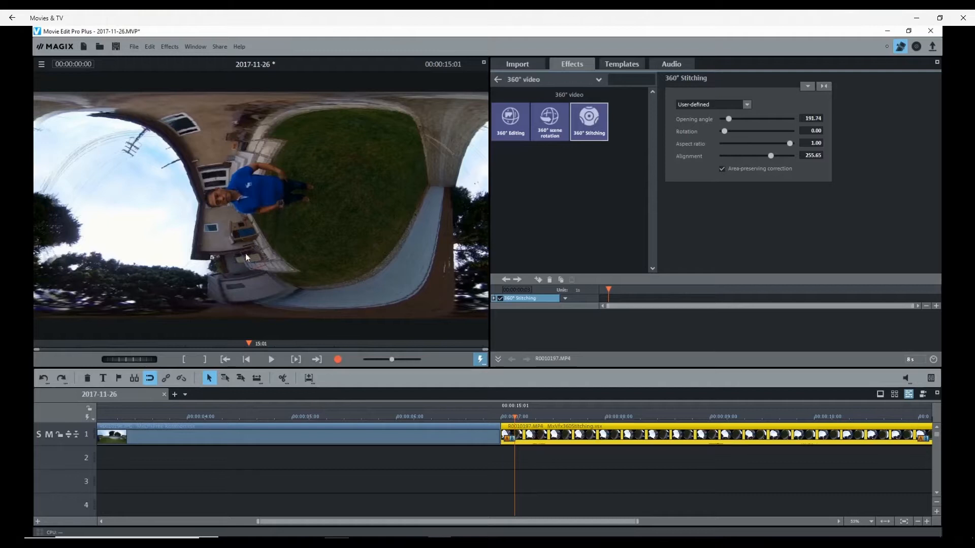
Apply 360° scene rotation to the R0010197 clip and level it with x-axis -7.83, y-axis 54.78 and z-axis 101.74.
{"action": "left_click", "coordinate": [556, 135]}
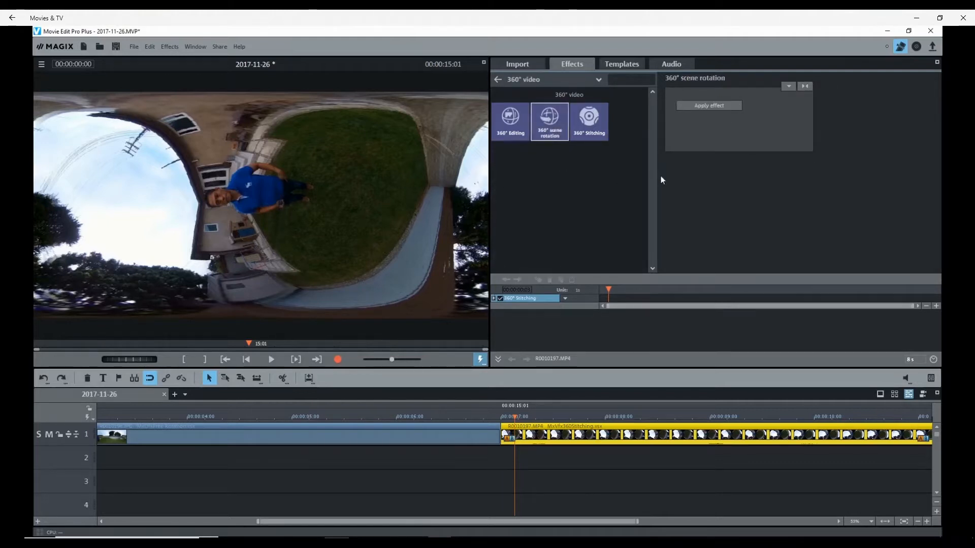
{"action": "left_click", "coordinate": [715, 108]}
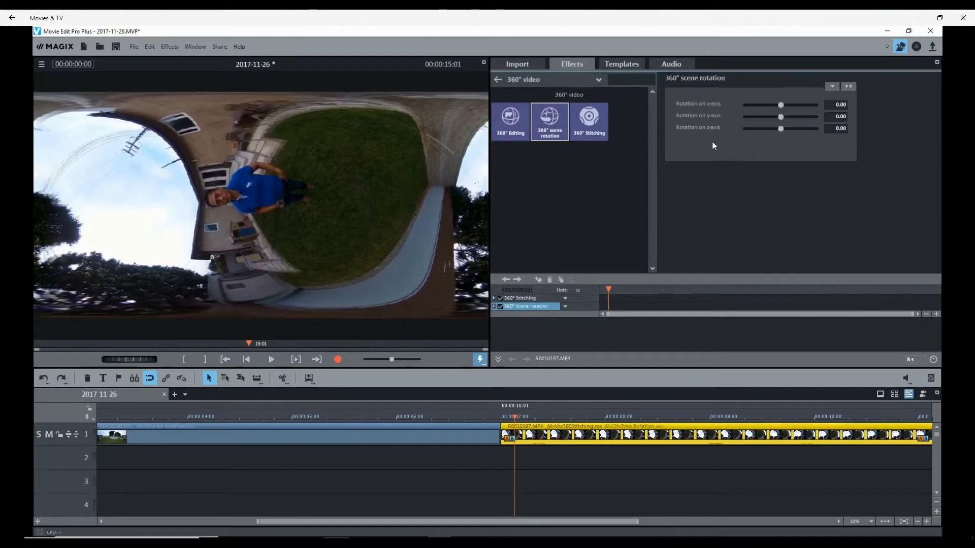
{"action": "left_click_drag", "start_coordinate": [781, 130], "coordinate": [799, 129]}
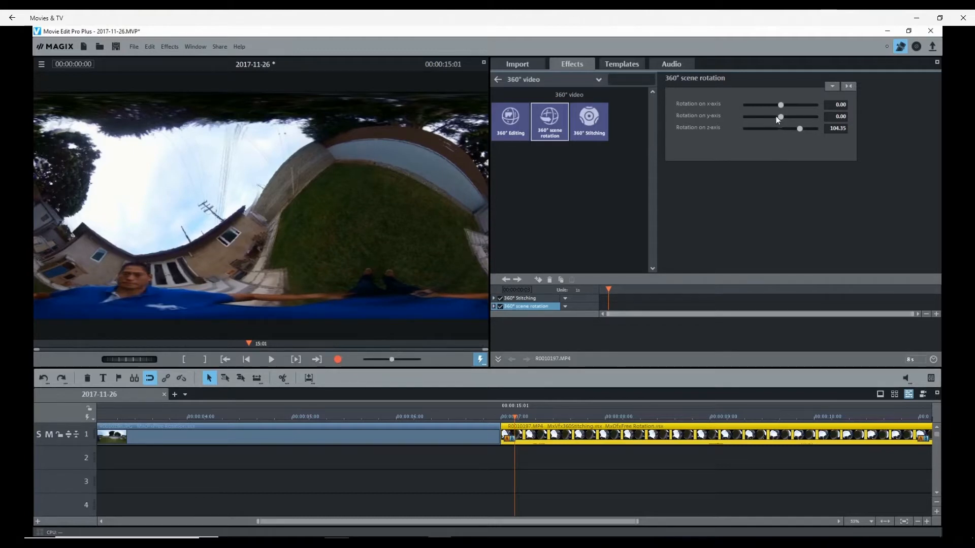
{"action": "left_click_drag", "start_coordinate": [781, 116], "coordinate": [799, 129]}
Look around the levelled R0010197 clip in 360° View and return the monitor to Standard (2D).
{"action": "right_click", "coordinate": [441, 272]}
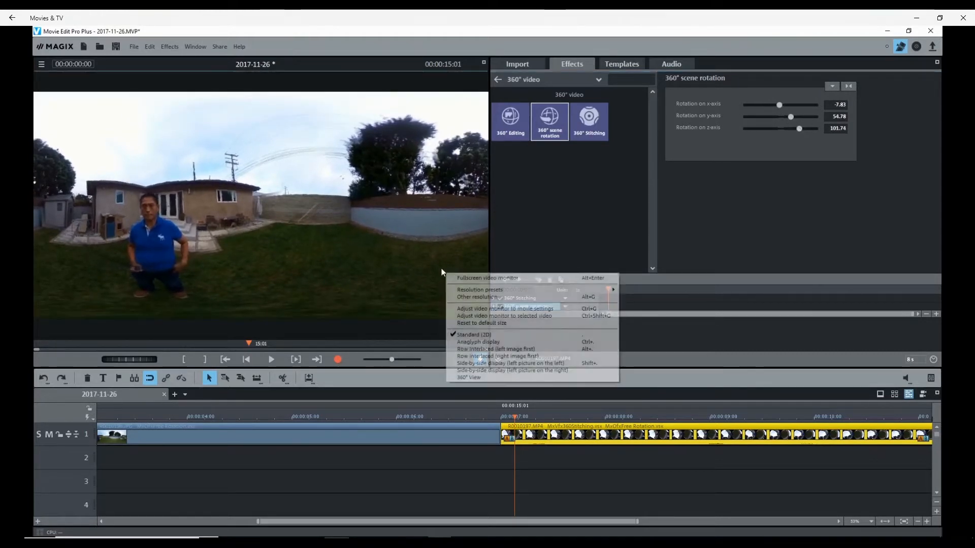
{"action": "left_click", "coordinate": [482, 376]}
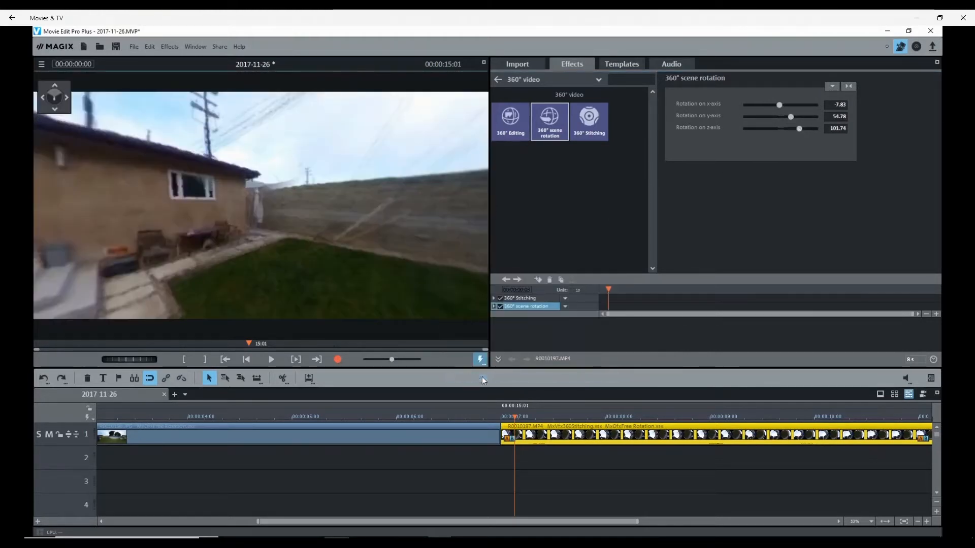
{"action": "mouse_move", "coordinate": [283, 261]}
{"action": "left_mouse_down"}
{"action": "mouse_move", "coordinate": [251, 255]}
{"action": "mouse_move", "coordinate": [351, 254]}
{"action": "mouse_move", "coordinate": [260, 257]}
{"action": "mouse_move", "coordinate": [283, 261]}
{"action": "left_mouse_up"}
{"action": "left_click_drag", "start_coordinate": [294, 263], "coordinate": [345, 283]}
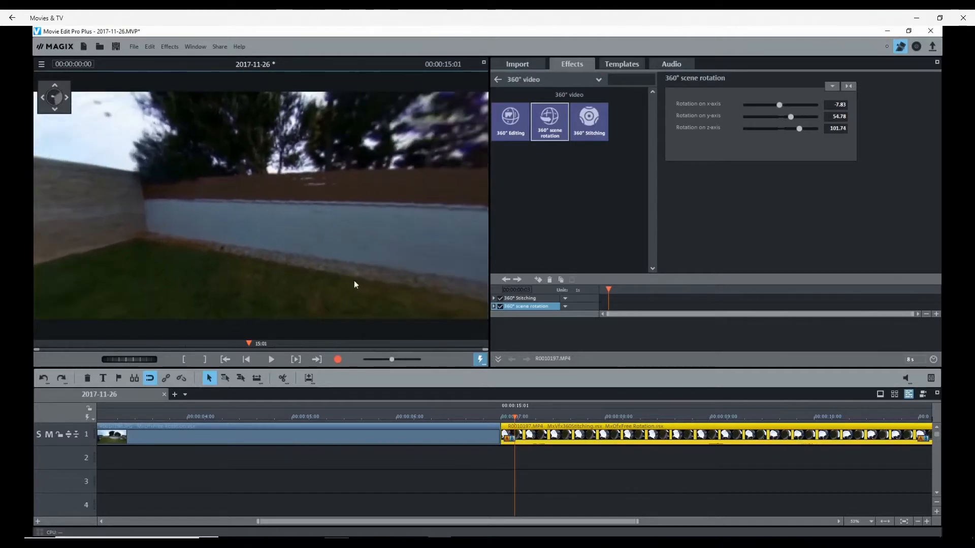
{"action": "right_click", "coordinate": [392, 283]}
{"action": "left_click", "coordinate": [443, 348]}
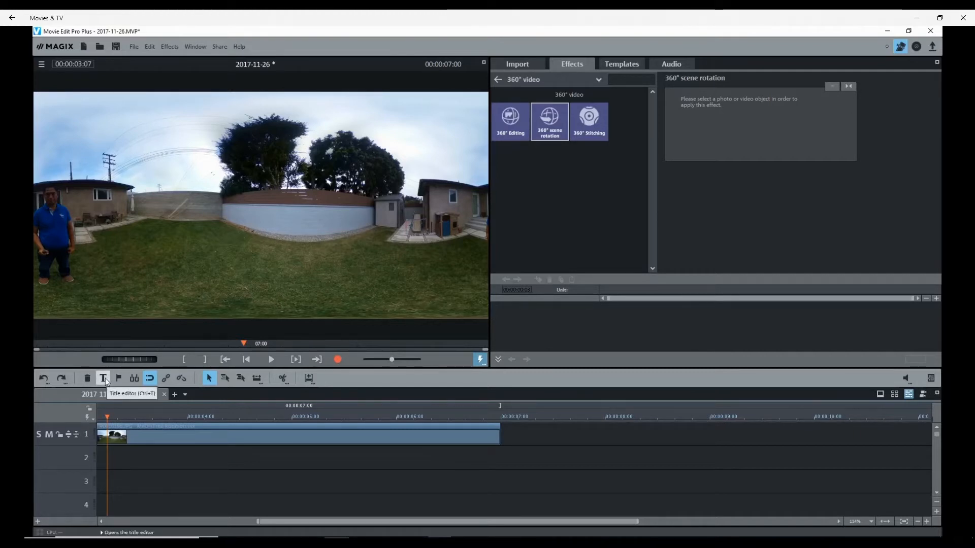
Add a "Hello World" title over the 360° photo, enlarged to font size 40 and placed across the back wall's left part.
{"action": "left_click", "coordinate": [567, 79]}
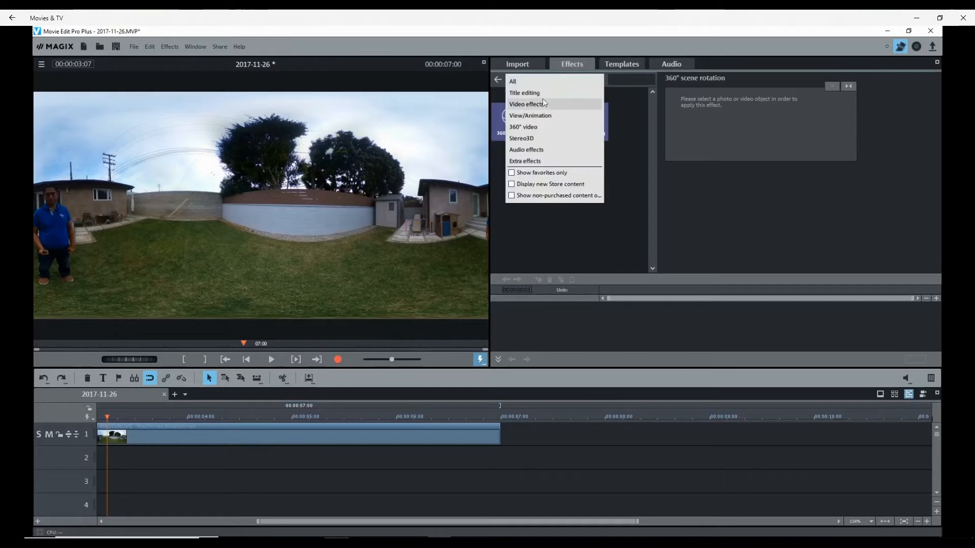
{"action": "left_click", "coordinate": [539, 94]}
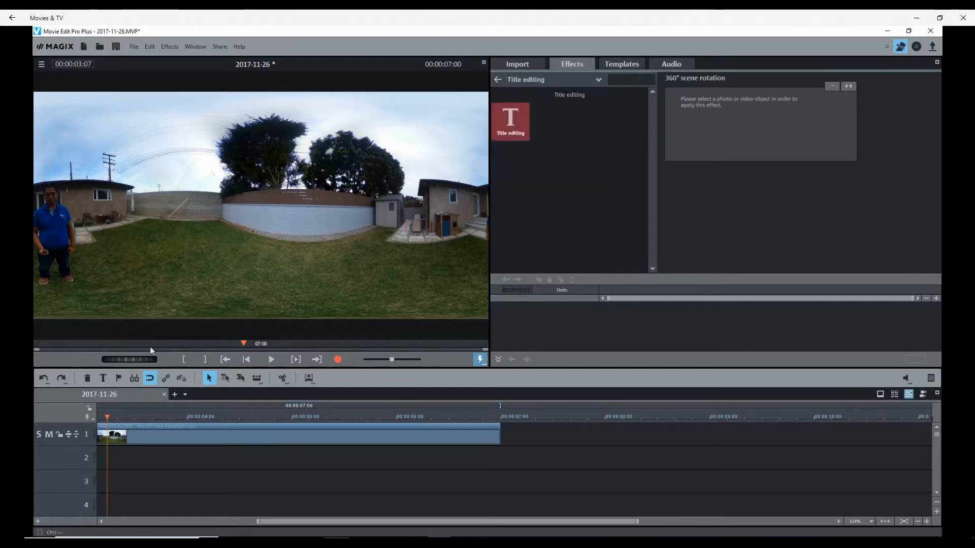
{"action": "left_click", "coordinate": [102, 378]}
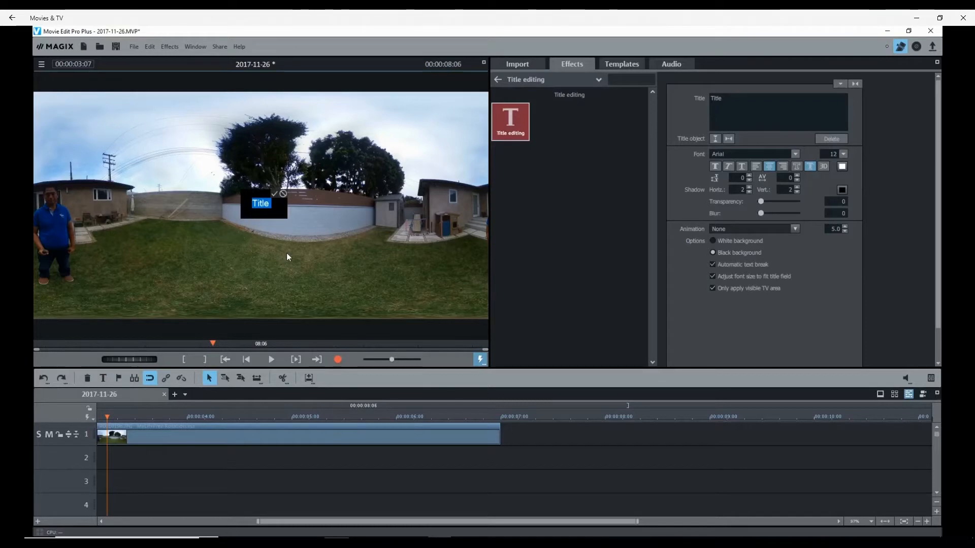
{"action": "type", "text": "Hello World"}
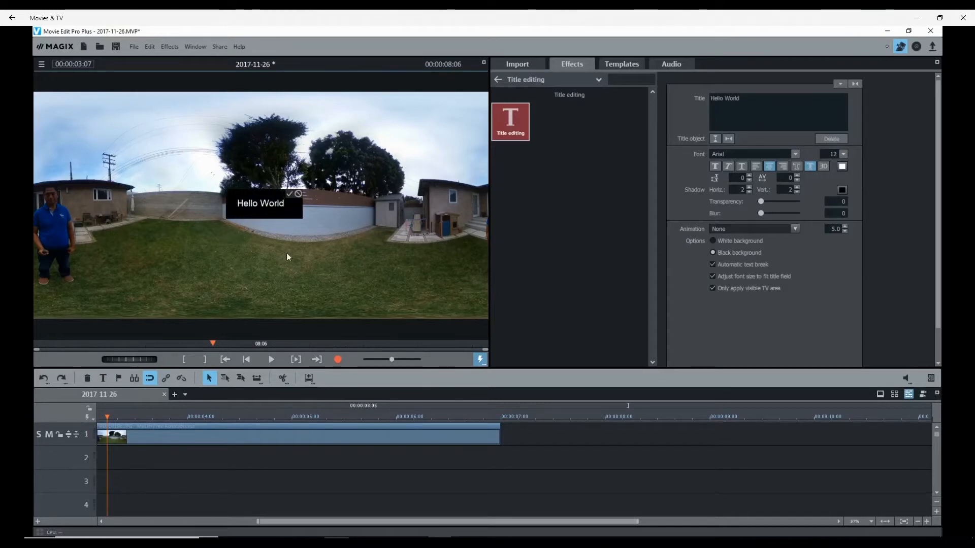
{"action": "left_click", "coordinate": [289, 193]}
{"action": "left_click_drag", "start_coordinate": [290, 214], "coordinate": [371, 254]}
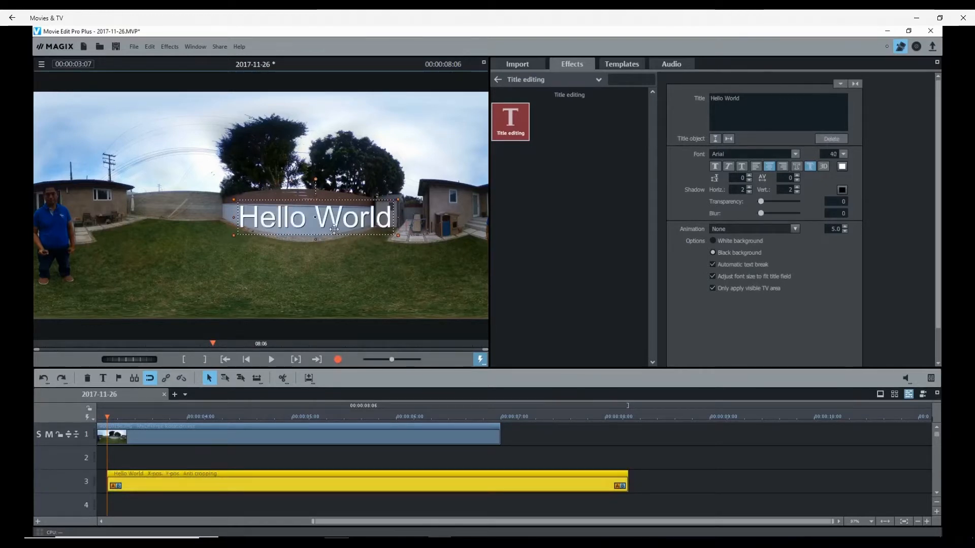
{"action": "left_click_drag", "start_coordinate": [332, 228], "coordinate": [230, 220]}
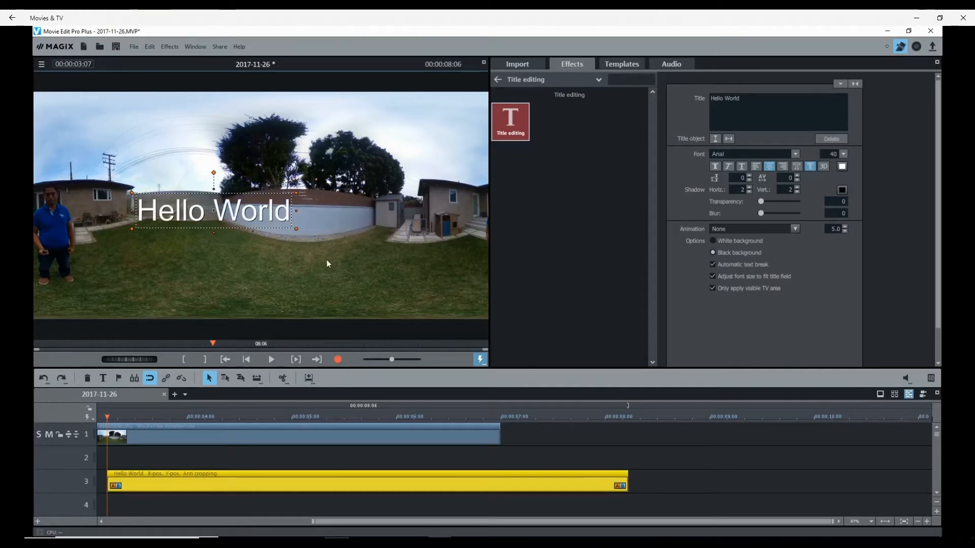
Compare how the "Hello World" title looks in 360° View and in Standard (2D) display.
{"action": "right_click", "coordinate": [425, 301]}
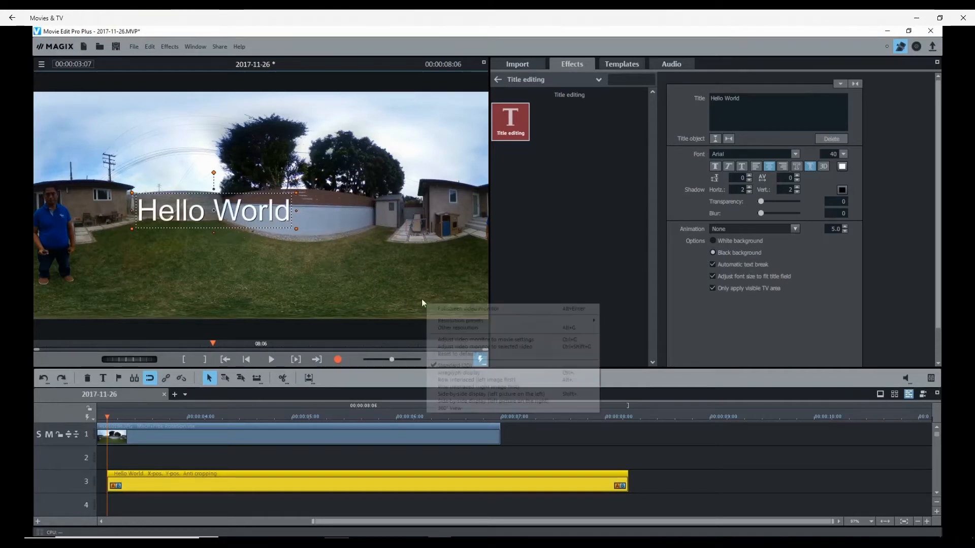
{"action": "left_click", "coordinate": [472, 409]}
{"action": "left_click_drag", "start_coordinate": [243, 269], "coordinate": [188, 281]}
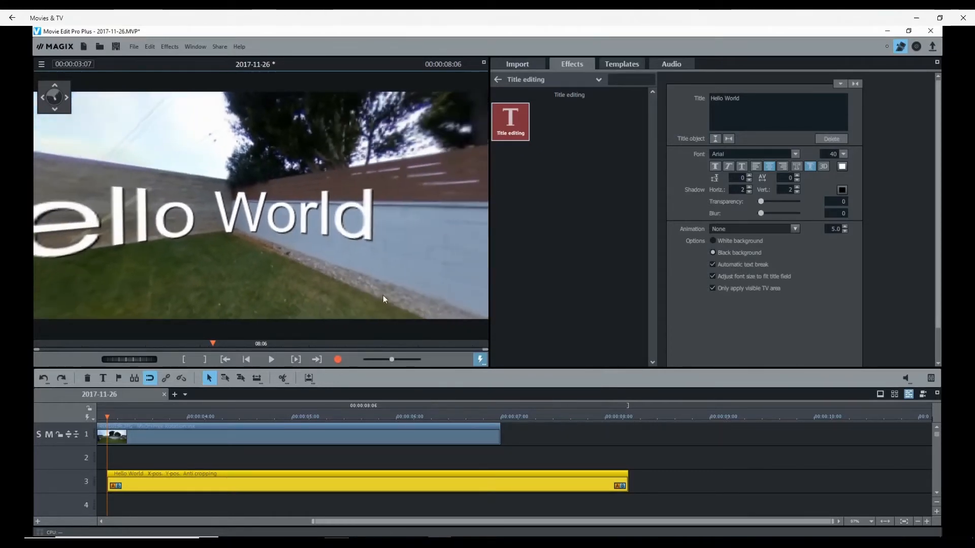
{"action": "right_click", "coordinate": [400, 305]}
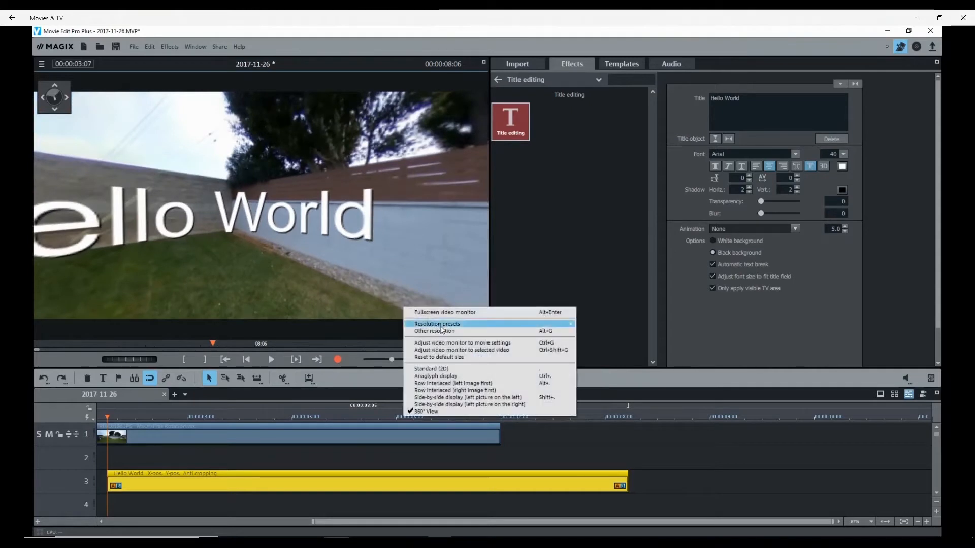
{"action": "left_click", "coordinate": [440, 370]}
{"action": "right_click", "coordinate": [375, 288]}
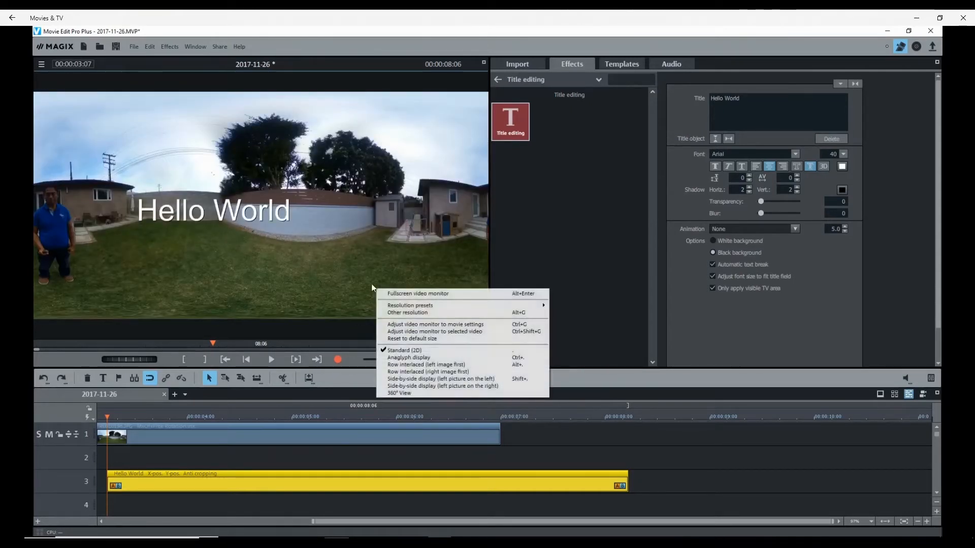
{"action": "left_click", "coordinate": [406, 393]}
{"action": "left_click_drag", "start_coordinate": [178, 248], "coordinate": [213, 265]}
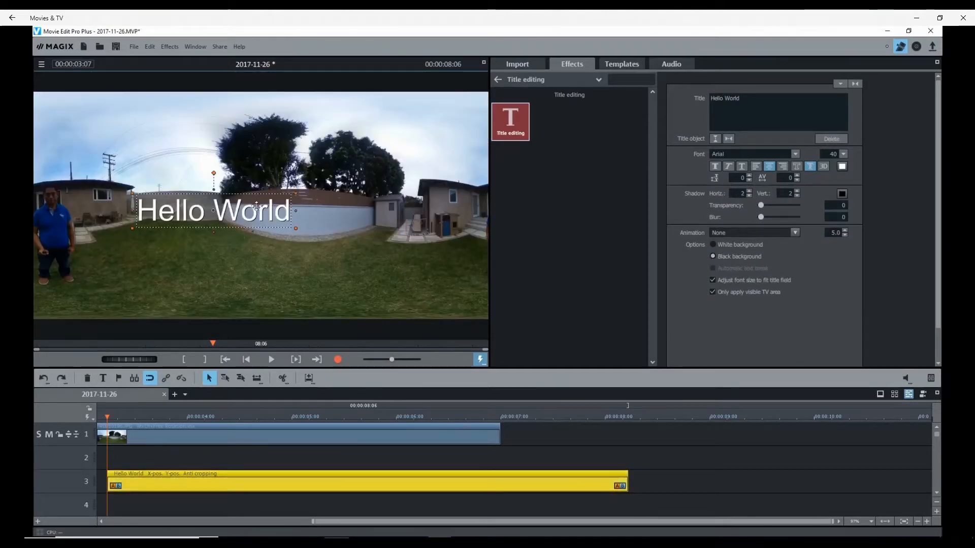
Move the "Hello World" title up into the sky, check its distortion in 360° View and return to Standard (2D).
{"action": "left_click_drag", "start_coordinate": [258, 209], "coordinate": [262, 115]}
{"action": "right_click", "coordinate": [383, 301]}
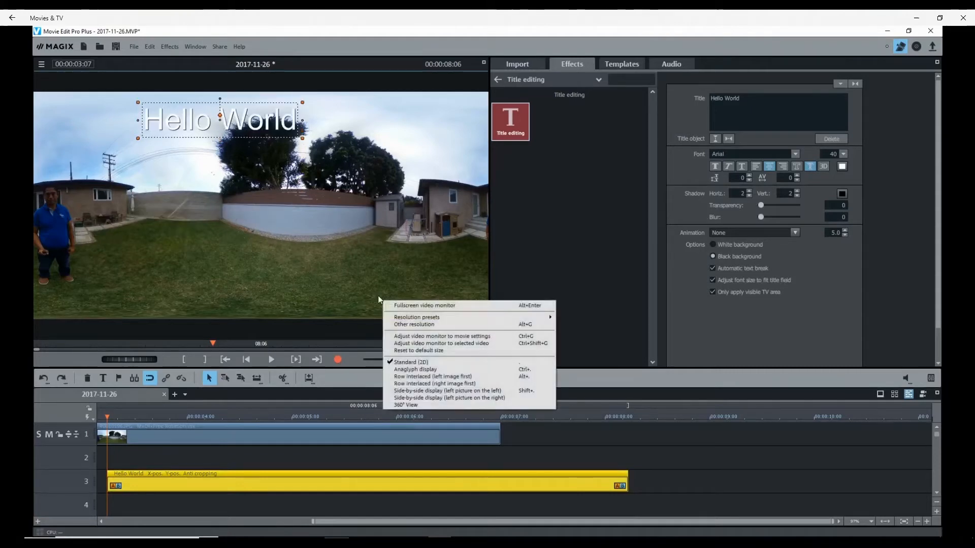
{"action": "left_click", "coordinate": [420, 405]}
{"action": "left_click_drag", "start_coordinate": [327, 238], "coordinate": [302, 233]}
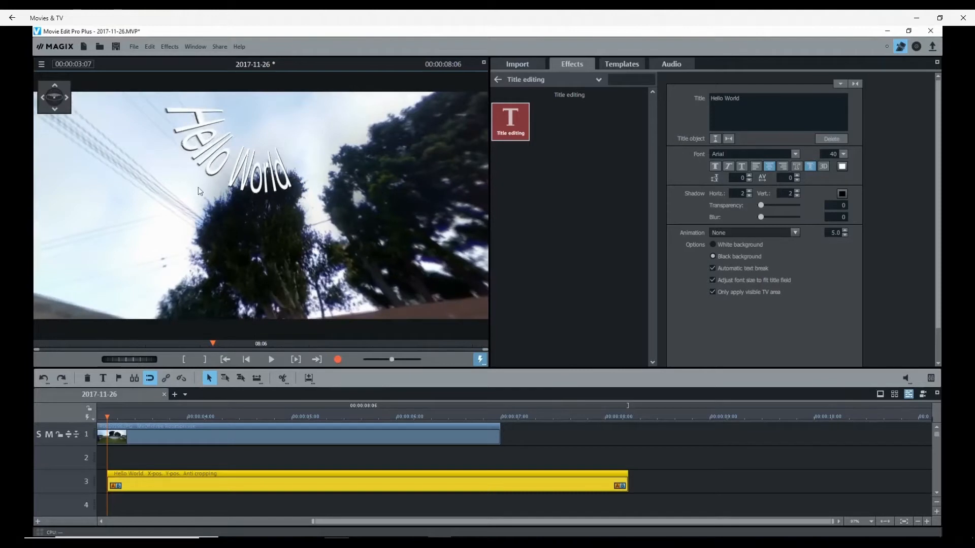
{"action": "right_click", "coordinate": [392, 300]}
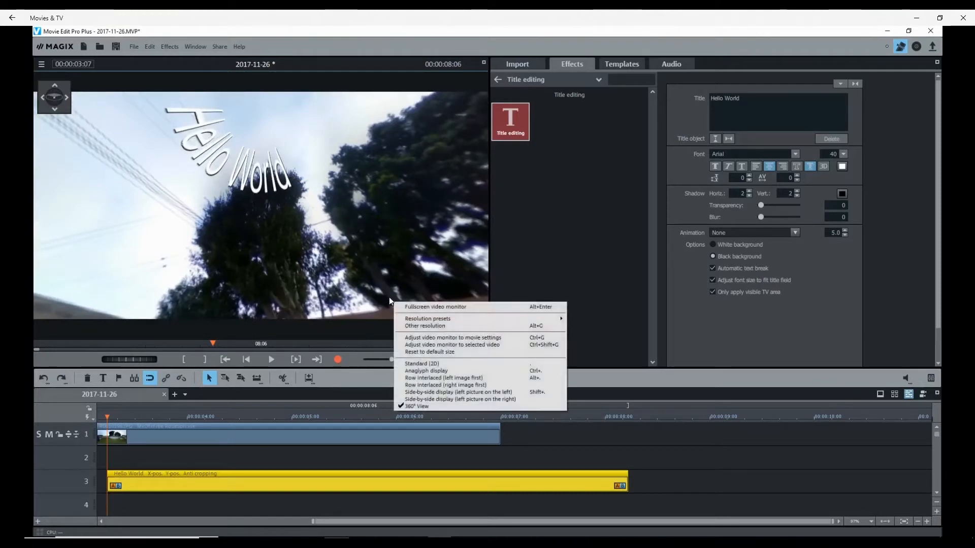
{"action": "left_click", "coordinate": [447, 364]}
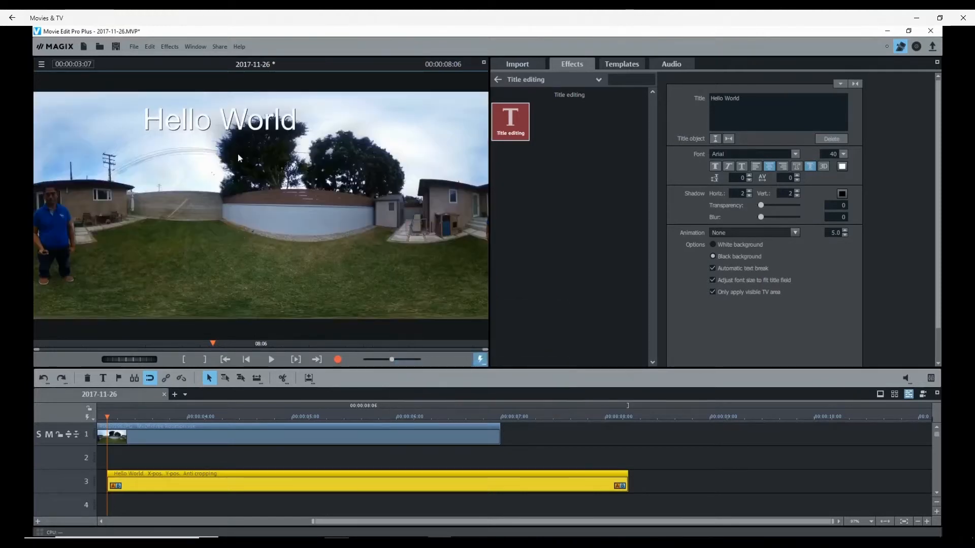
Move the "Hello World" title down onto the grass in the photo's foreground and check it in 360° View.
{"action": "left_click_drag", "start_coordinate": [235, 114], "coordinate": [231, 290]}
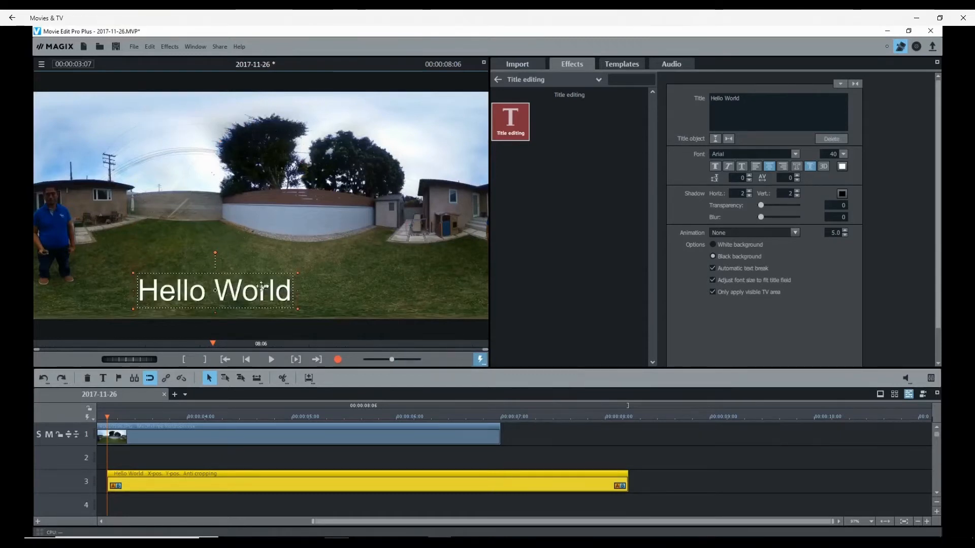
{"action": "right_click", "coordinate": [391, 308]}
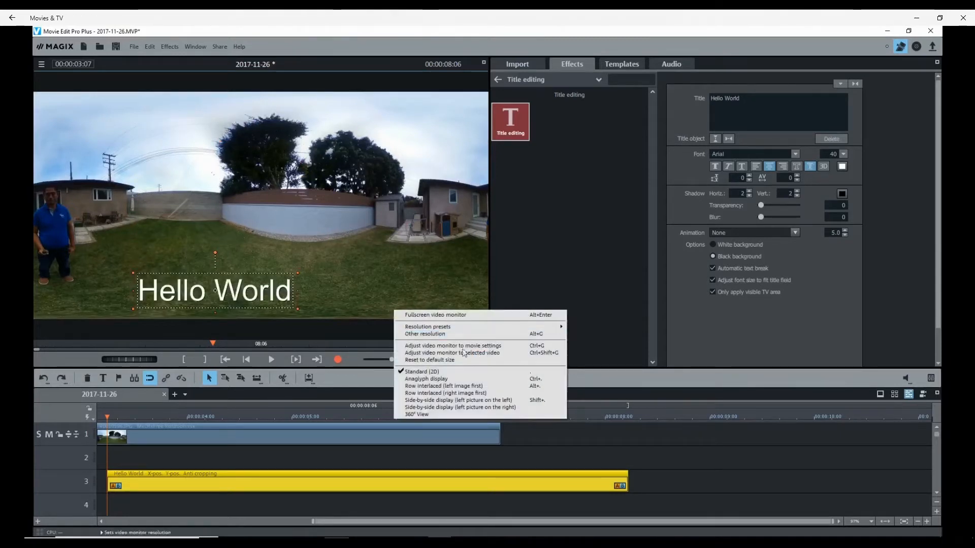
{"action": "left_click", "coordinate": [451, 415]}
{"action": "left_click_drag", "start_coordinate": [318, 245], "coordinate": [233, 287]}
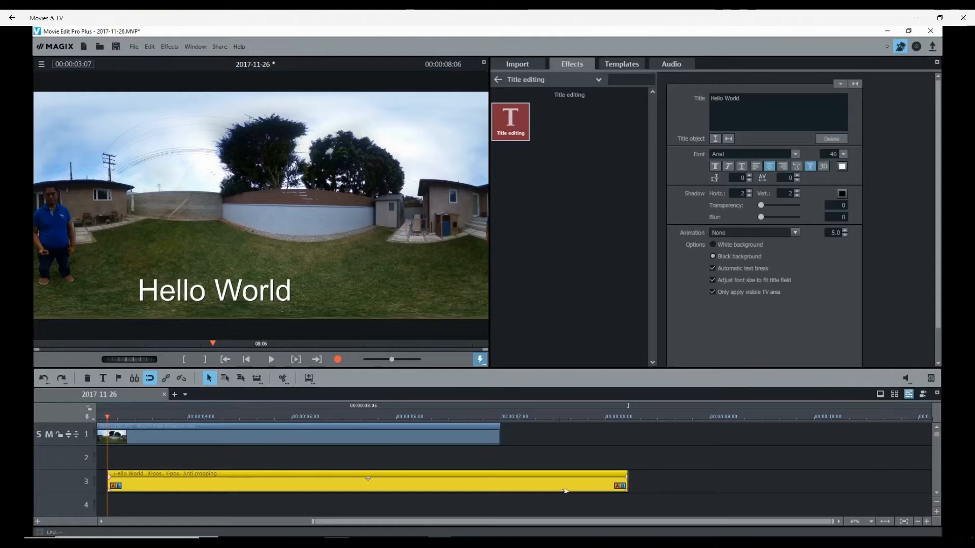
Shorten the "Hello World" title on track 3 so it ends flush with the photo on track 1.
{"action": "left_click_drag", "start_coordinate": [628, 479], "coordinate": [500, 480]}
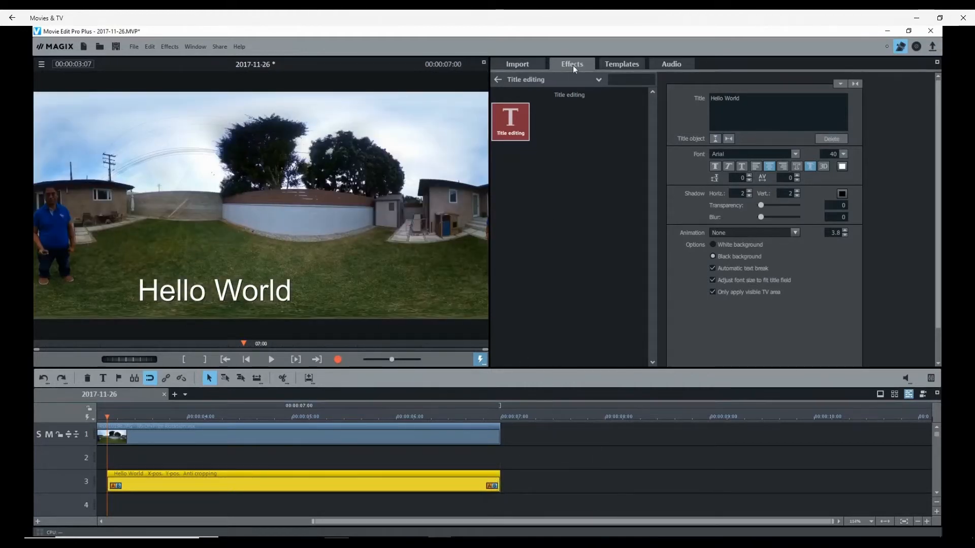
Activate 360° editing for the "Hello World" title so it is positioned as an object in 360° space.
{"action": "left_click", "coordinate": [569, 84]}
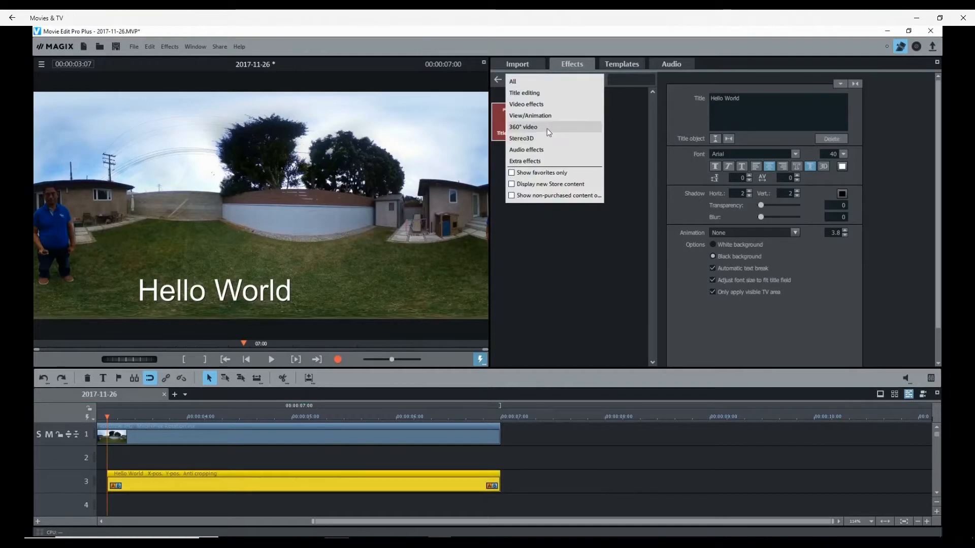
{"action": "left_click", "coordinate": [546, 130]}
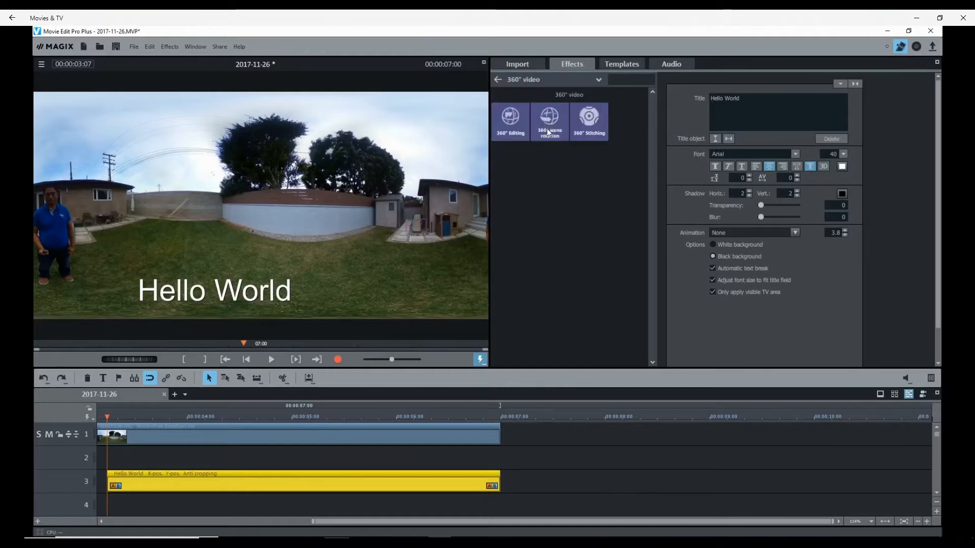
{"action": "left_click", "coordinate": [506, 126]}
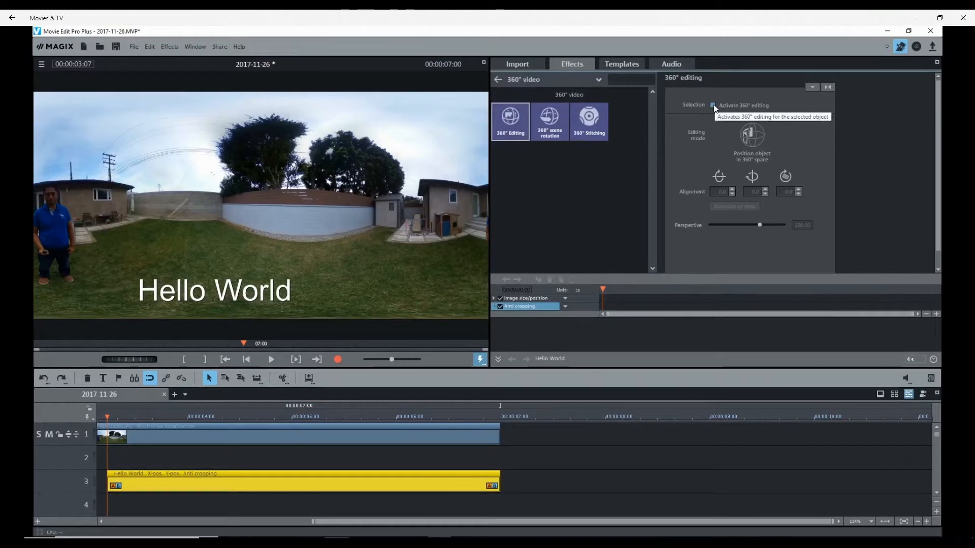
{"action": "left_click", "coordinate": [713, 106]}
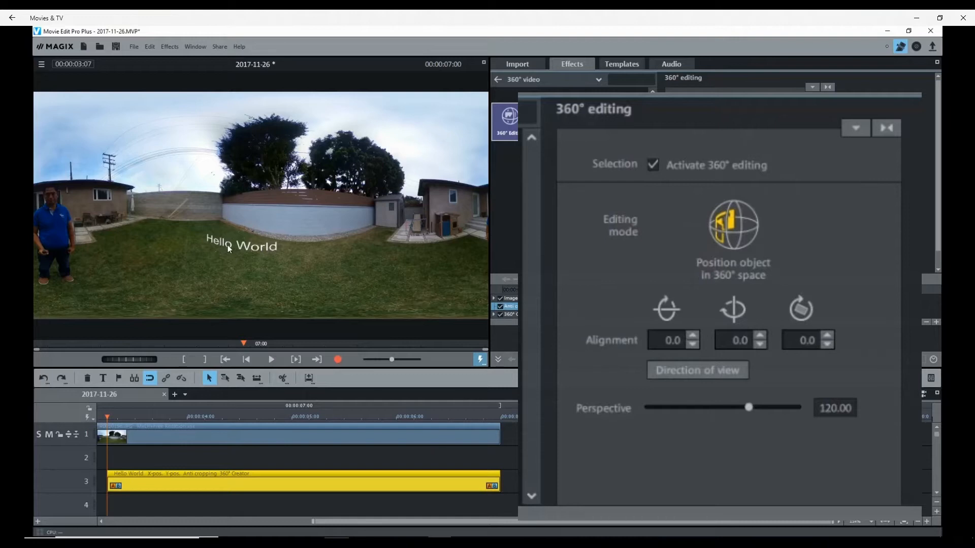
Switch to 360° View, look around to the man in the blue shirt and align the title to that direction of view.
{"action": "right_click", "coordinate": [350, 275]}
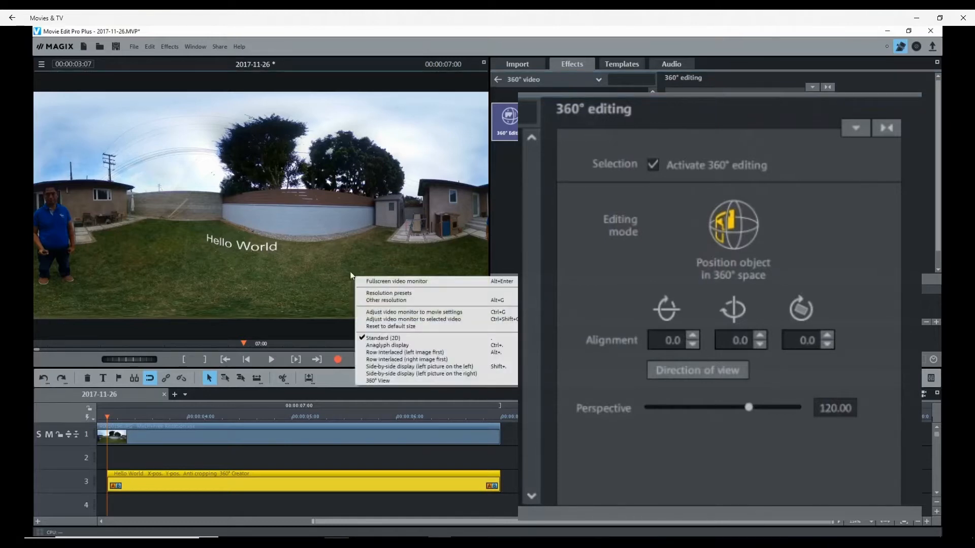
{"action": "left_click", "coordinate": [388, 379]}
{"action": "left_click_drag", "start_coordinate": [313, 279], "coordinate": [355, 275]}
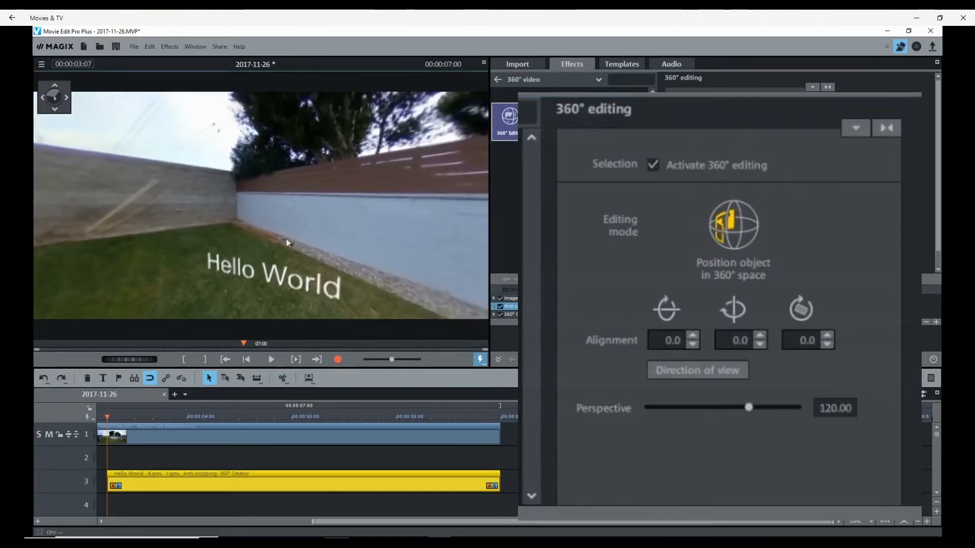
{"action": "left_click_drag", "start_coordinate": [272, 240], "coordinate": [385, 254]}
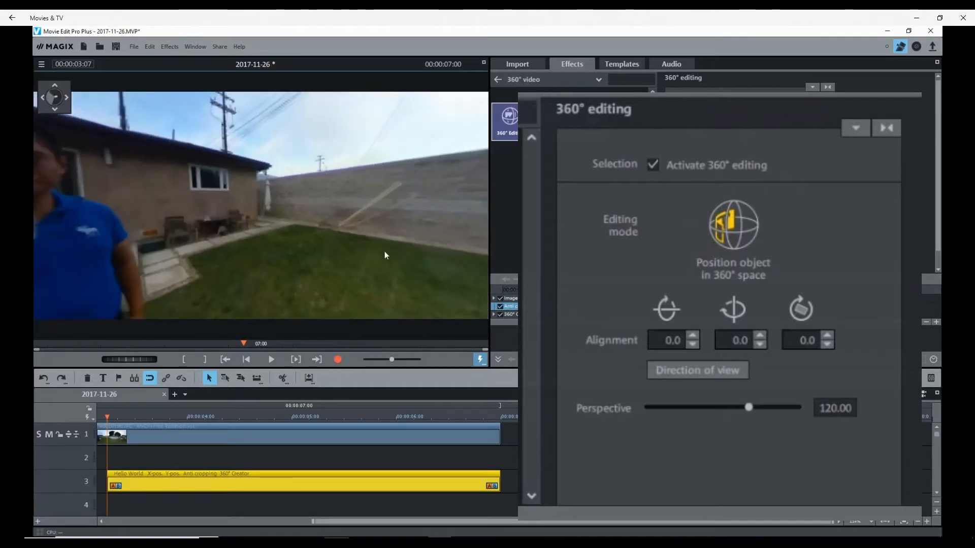
{"action": "left_click_drag", "start_coordinate": [324, 252], "coordinate": [379, 263]}
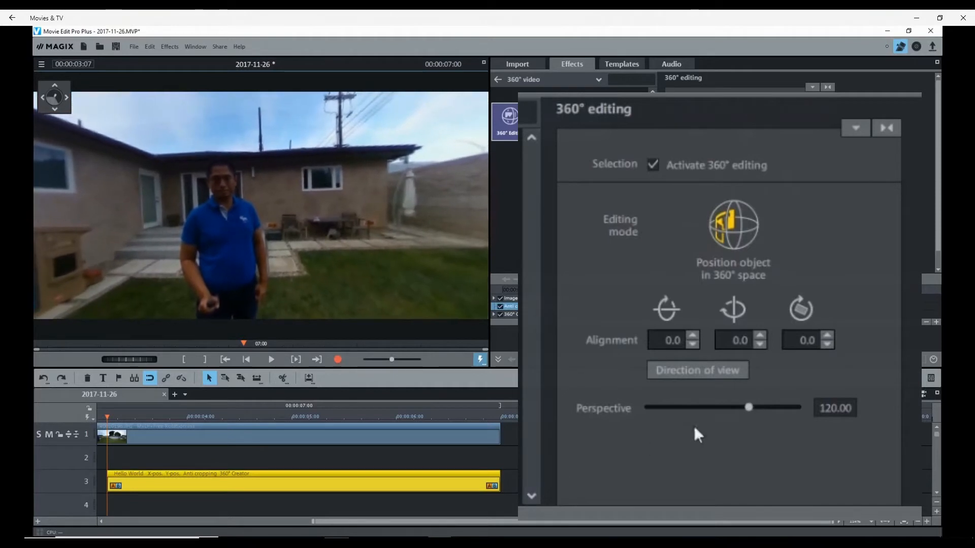
{"action": "left_click", "coordinate": [693, 367]}
Align the title to the direction of view up in the sky and set its vertical tilt to -121.0.
{"action": "left_click_drag", "start_coordinate": [408, 246], "coordinate": [372, 230]}
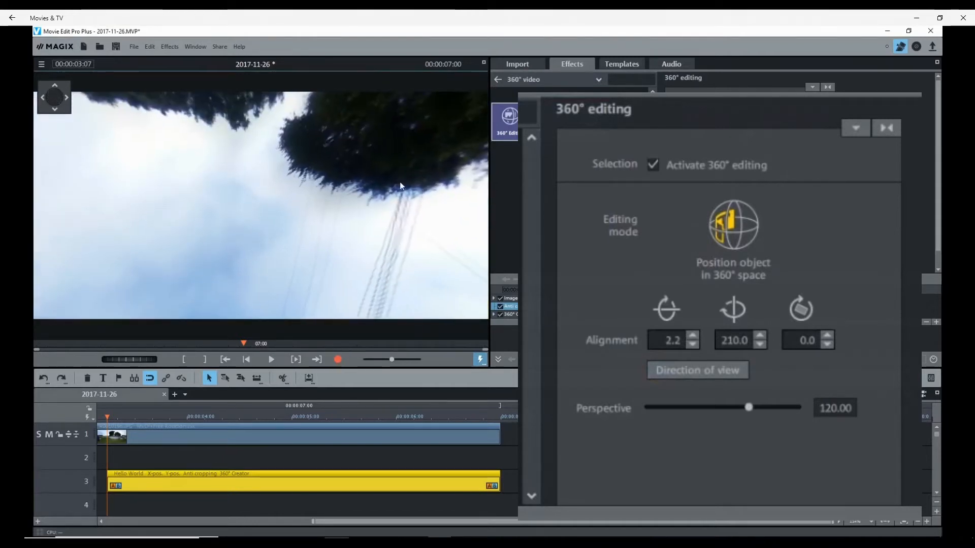
{"action": "left_click", "coordinate": [681, 370]}
{"action": "mouse_move", "coordinate": [369, 242]}
{"action": "left_mouse_down"}
{"action": "mouse_move", "coordinate": [401, 204]}
{"action": "mouse_move", "coordinate": [364, 257]}
{"action": "left_mouse_up"}
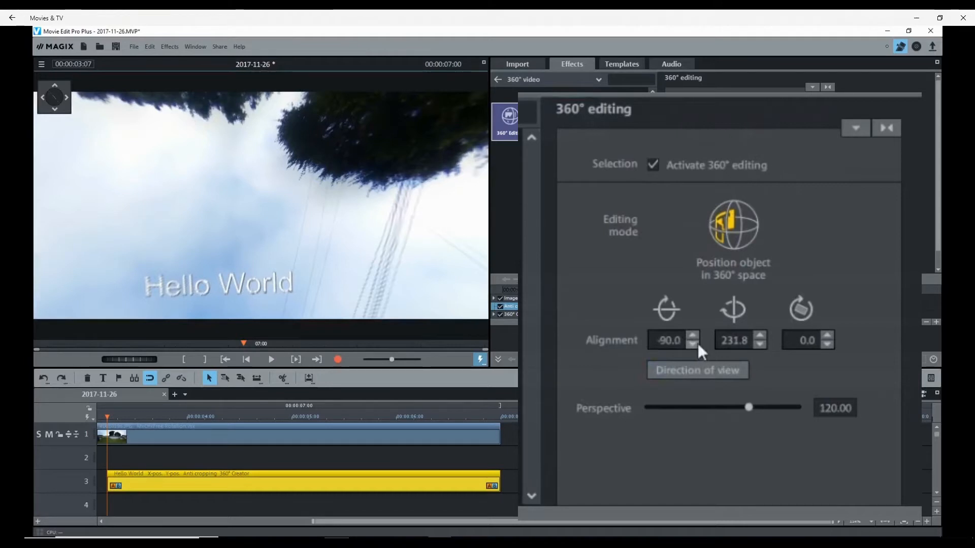
{"action": "left_click_drag", "start_coordinate": [695, 344], "coordinate": [695, 344]}
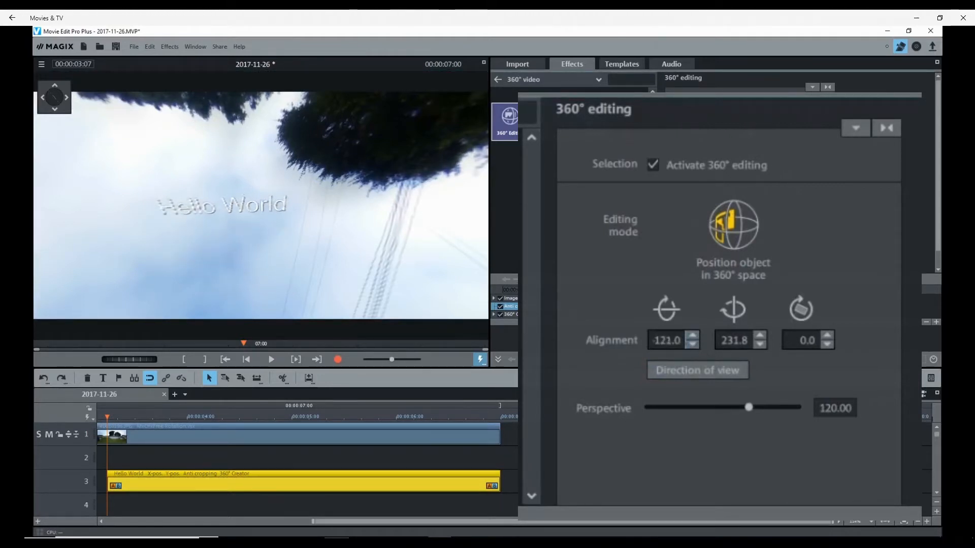
{"action": "left_click_drag", "start_coordinate": [381, 243], "coordinate": [381, 251]}
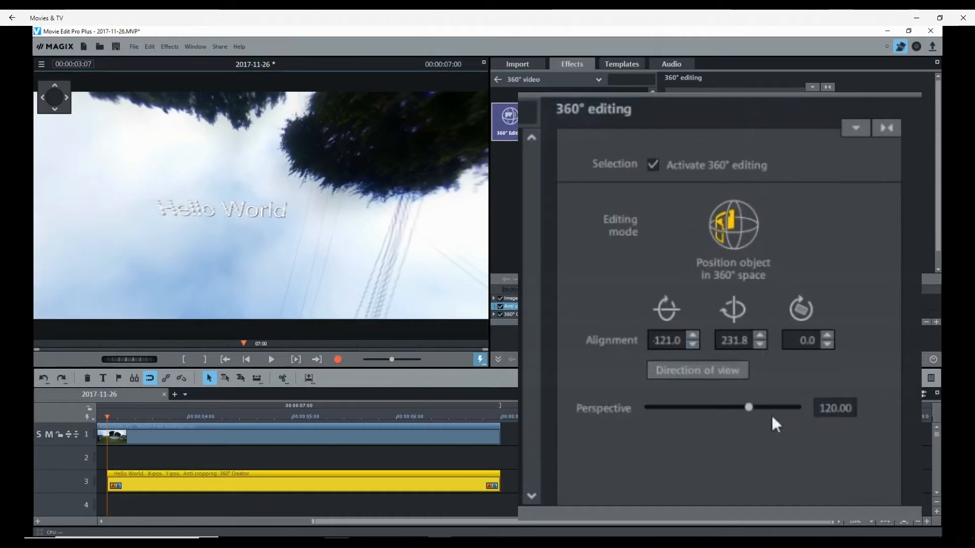
Reduce the title's perspective to 89.00 and look at it against the sky.
{"action": "left_click_drag", "start_coordinate": [749, 407], "coordinate": [723, 407]}
{"action": "left_click_drag", "start_coordinate": [366, 241], "coordinate": [293, 239]}
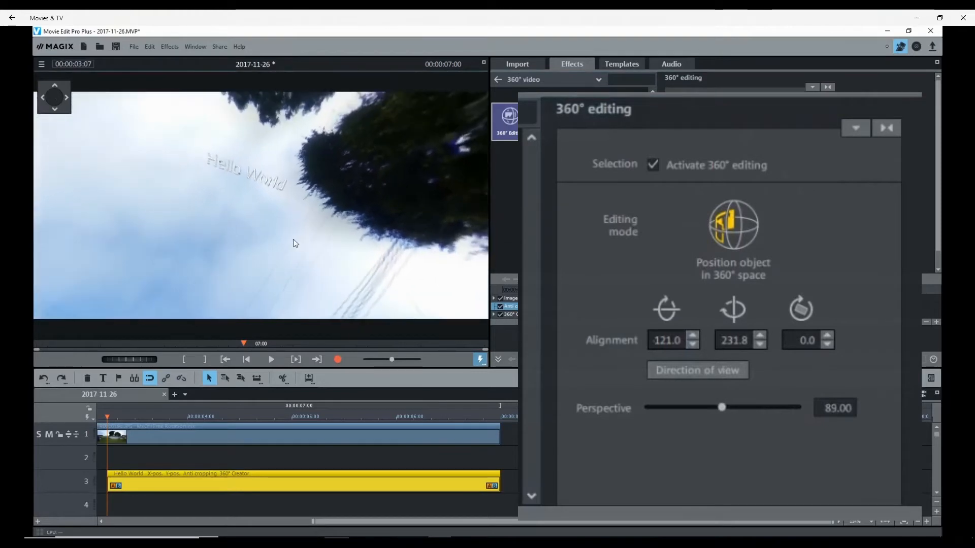
{"action": "mouse_move", "coordinate": [403, 245]}
{"action": "left_mouse_down"}
{"action": "mouse_move", "coordinate": [403, 211]}
{"action": "mouse_move", "coordinate": [388, 256]}
{"action": "left_mouse_up"}
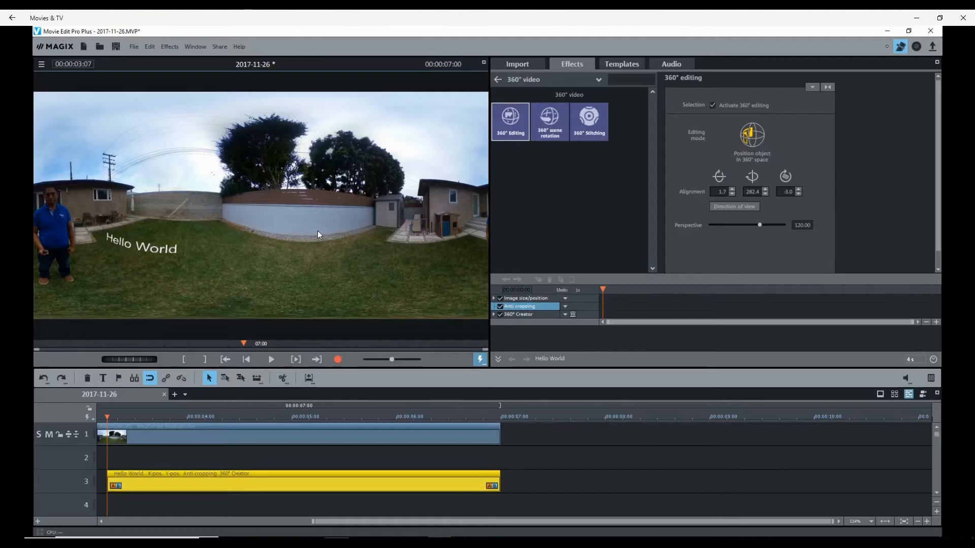
Inspect the "Hello World" title on the grass beside the man in 360° View.
{"action": "right_click", "coordinate": [398, 258]}
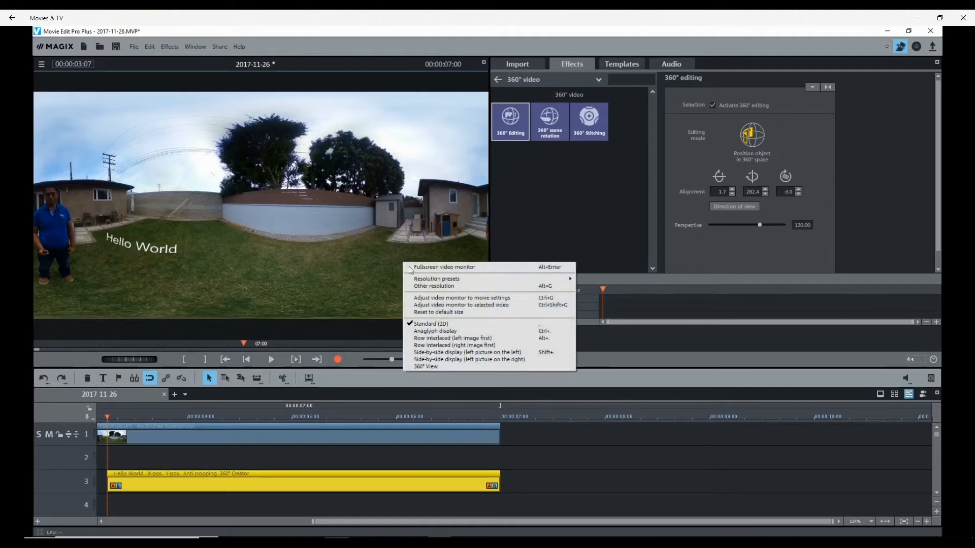
{"action": "left_click", "coordinate": [452, 368]}
{"action": "left_click_drag", "start_coordinate": [269, 266], "coordinate": [160, 242]}
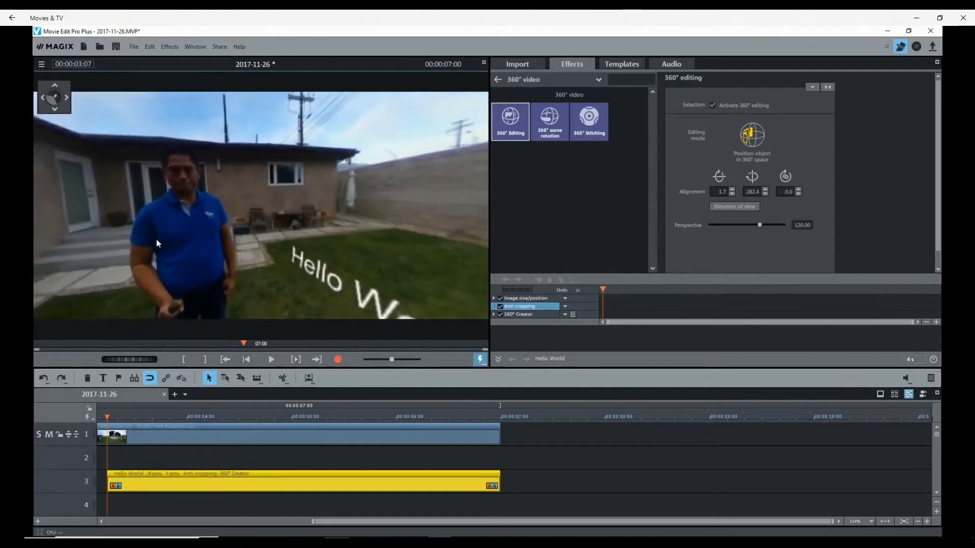
{"action": "left_click_drag", "start_coordinate": [286, 246], "coordinate": [260, 242]}
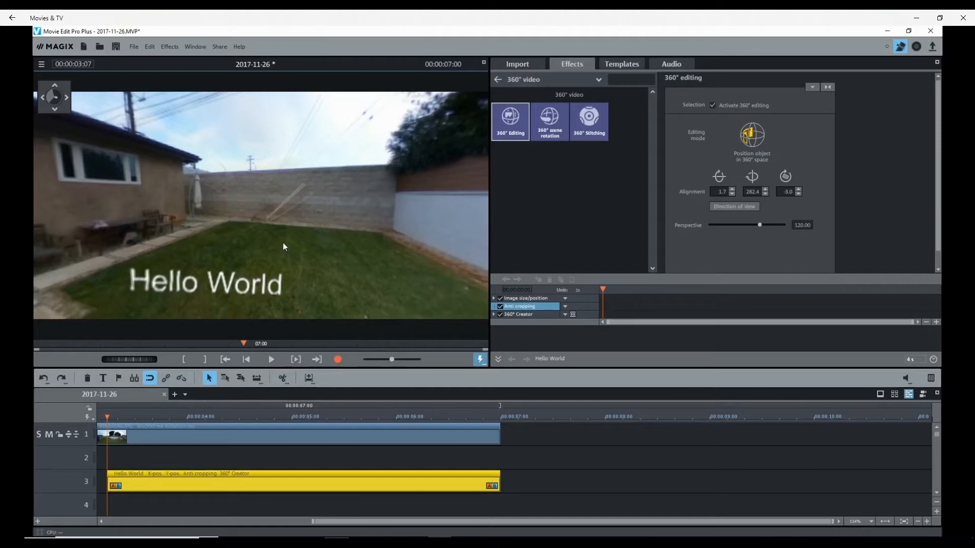
Create a new project 2017-11-26 - 02 with the movie setting NTSC HDTV 1080i 16:9 (1920x1080; 29.97fps).
{"action": "left_click", "coordinate": [135, 47]}
{"action": "left_click", "coordinate": [157, 62]}
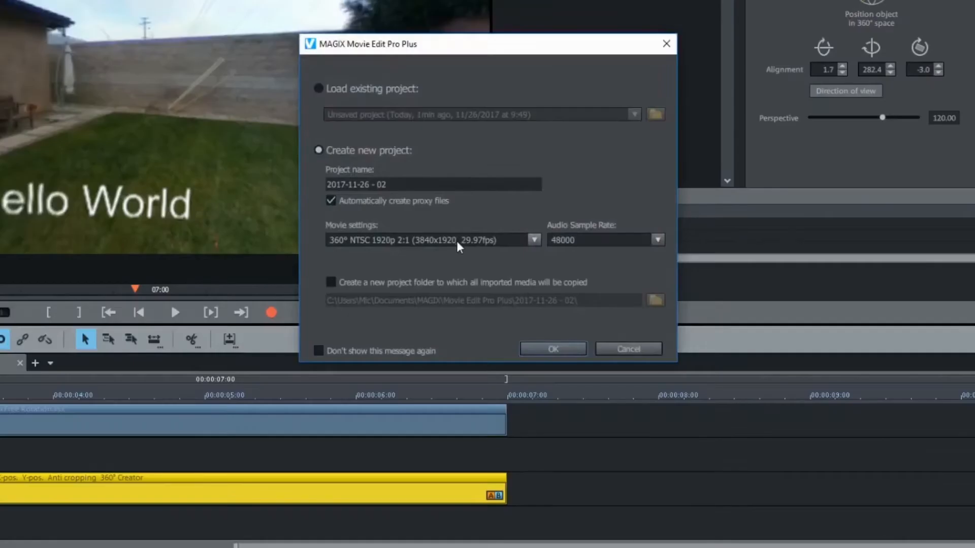
{"action": "left_click", "coordinate": [456, 241]}
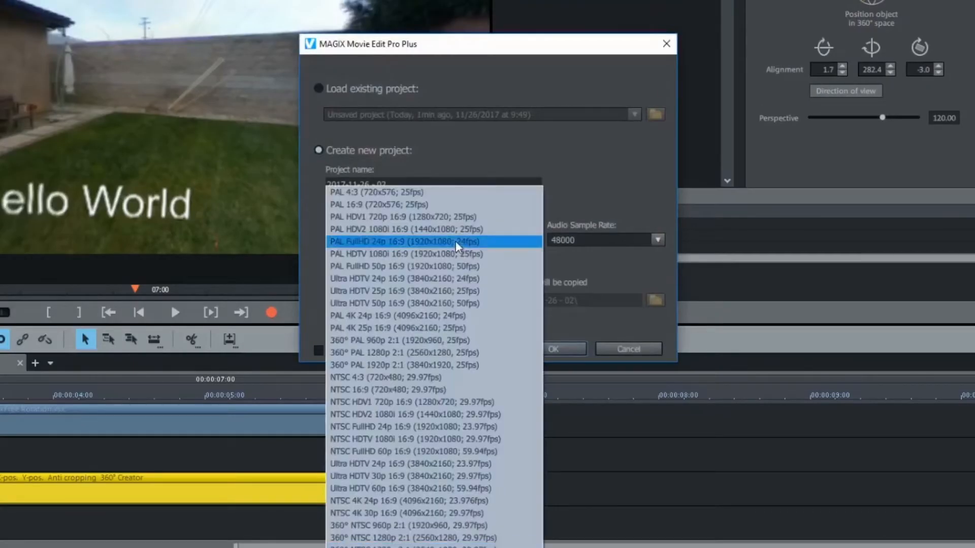
{"action": "left_click", "coordinate": [477, 439]}
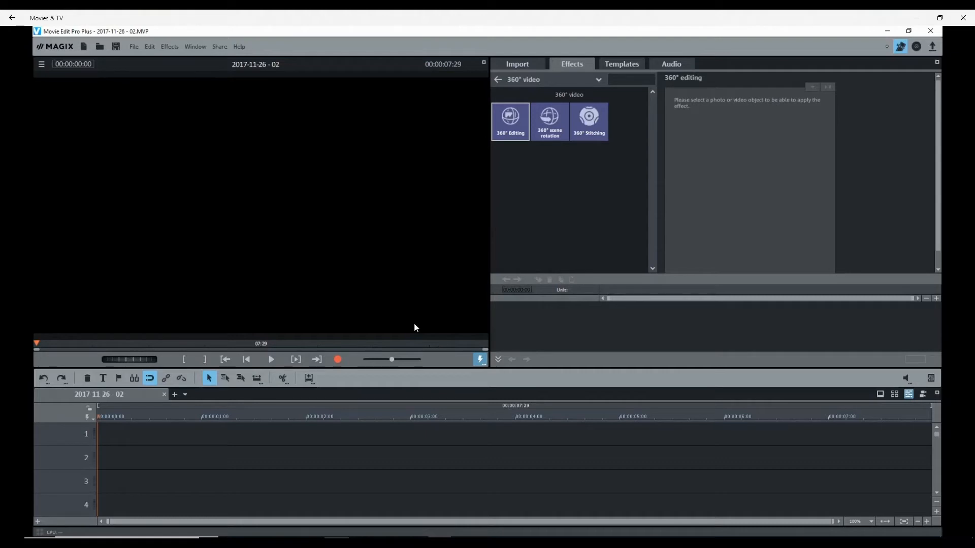
Place the video test of VID_20170918_192450_148.mp4 at the start of track 1 and select it.
{"action": "left_click", "coordinate": [508, 63]}
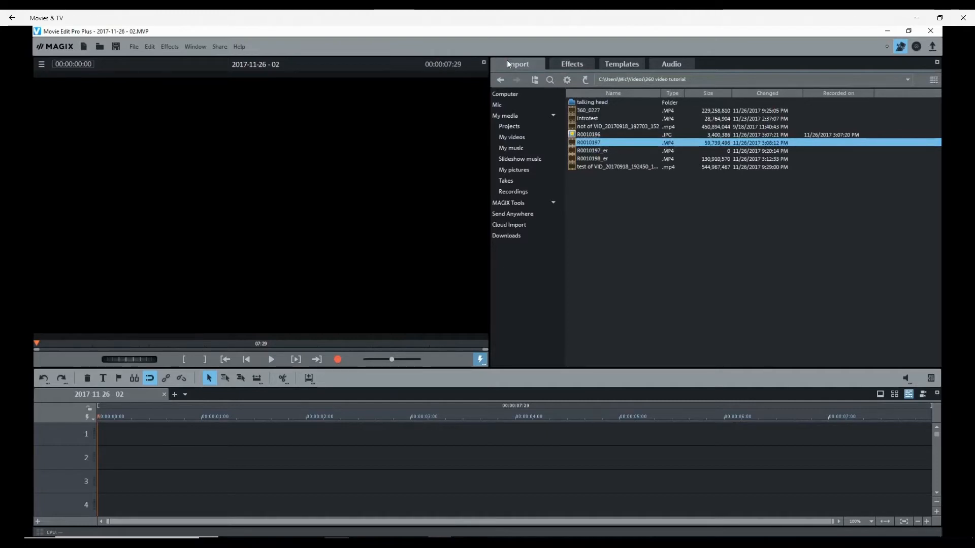
{"action": "left_click", "coordinate": [604, 166]}
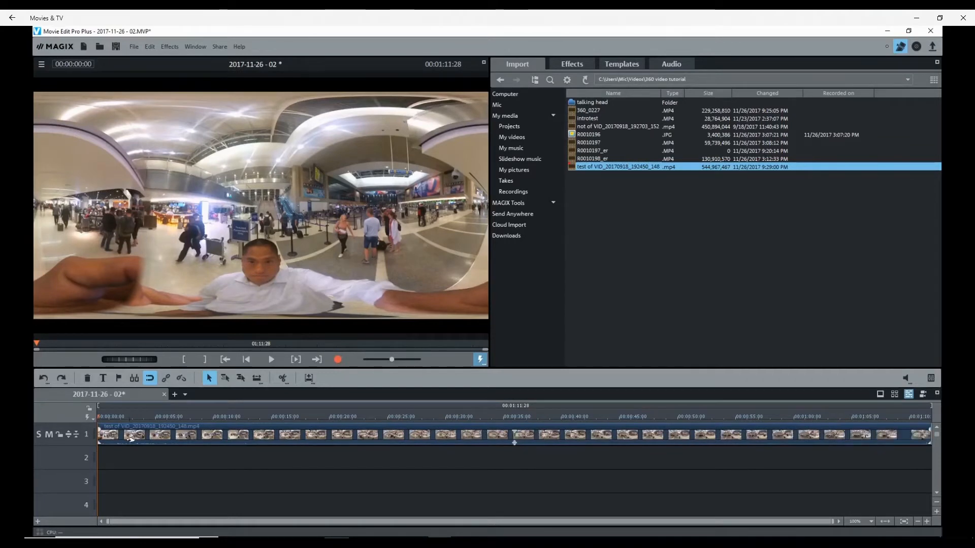
{"action": "left_click", "coordinate": [134, 430]}
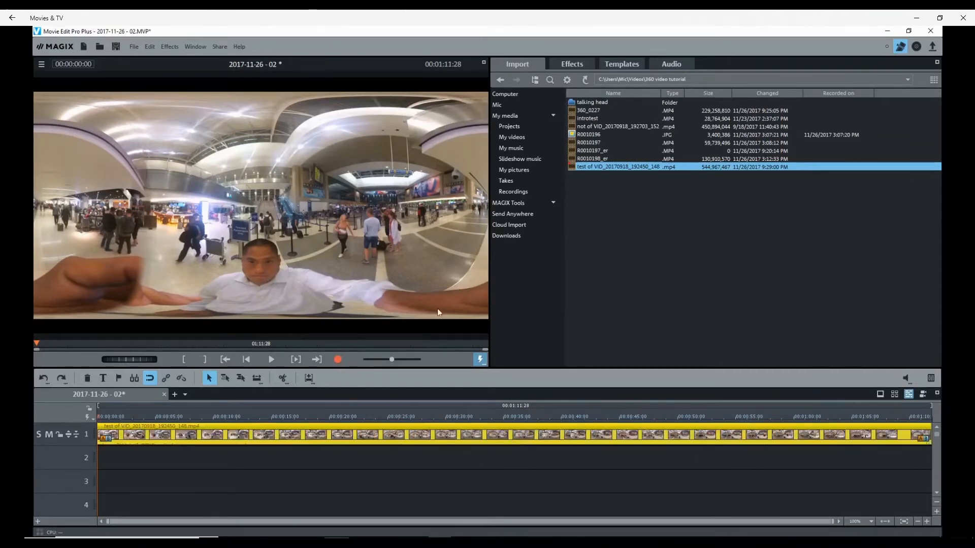
Activate 360° editing for the video on track 1 in the mode that selects a section of the panorama.
{"action": "left_click", "coordinate": [579, 64]}
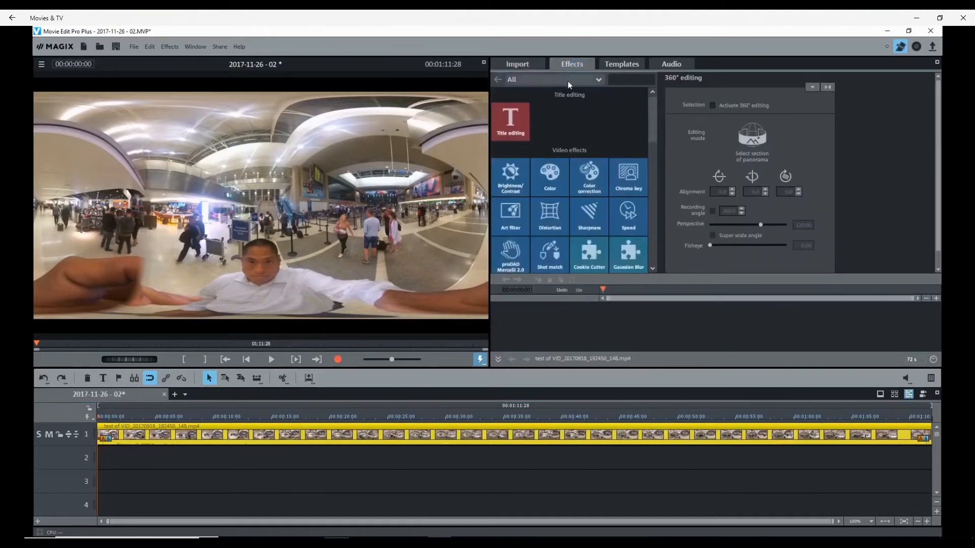
{"action": "left_click", "coordinate": [566, 80]}
{"action": "left_click", "coordinate": [551, 128]}
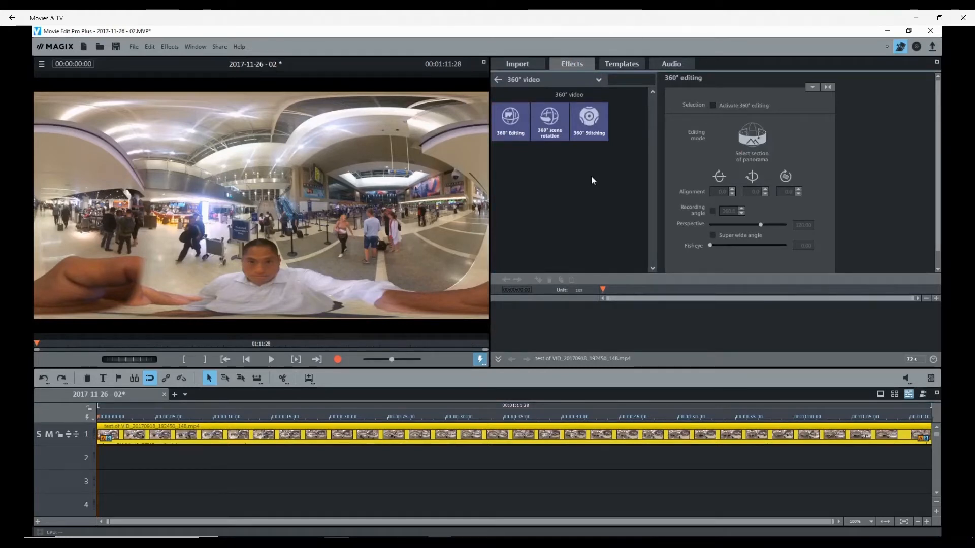
{"action": "left_click", "coordinate": [508, 121]}
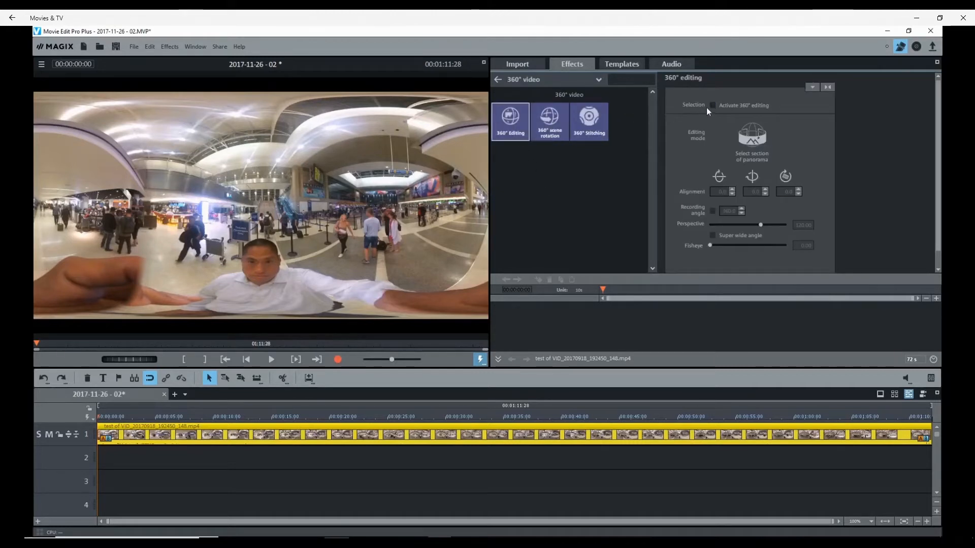
{"action": "left_click", "coordinate": [670, 180]}
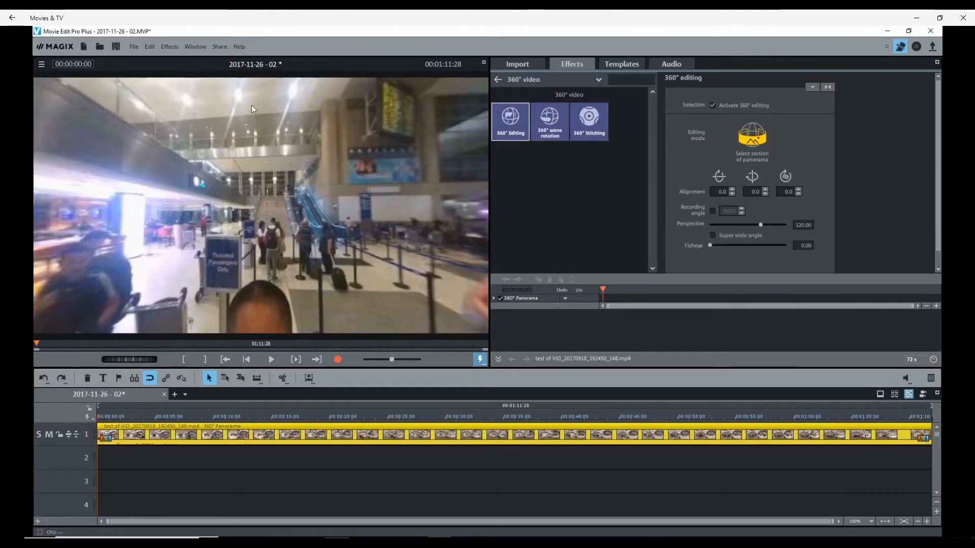
Review the movie settings, keeping 32 tracks and the NTSC HDTV 1080i 16:9 (1920x1080; 29.97fps) preset.
{"action": "key", "text": "e"}
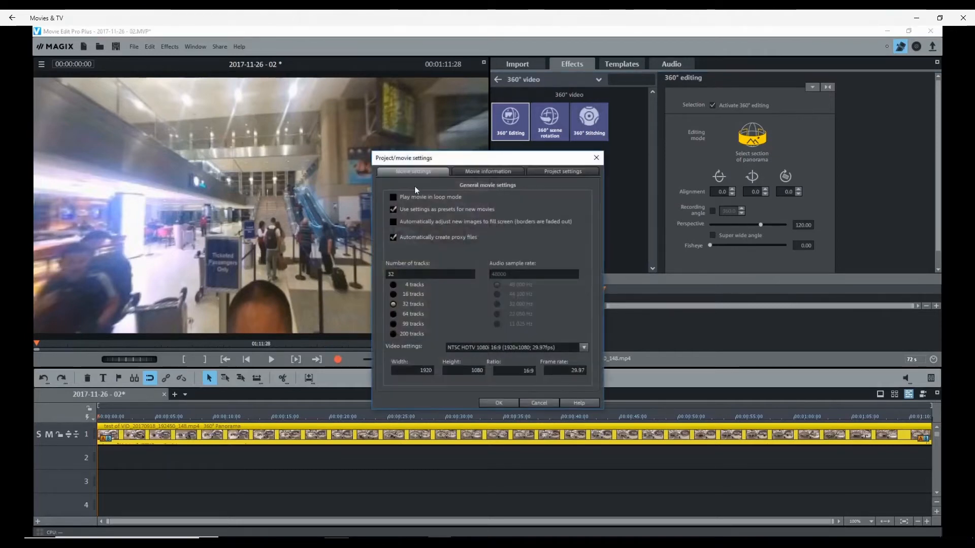
{"action": "left_click", "coordinate": [472, 347]}
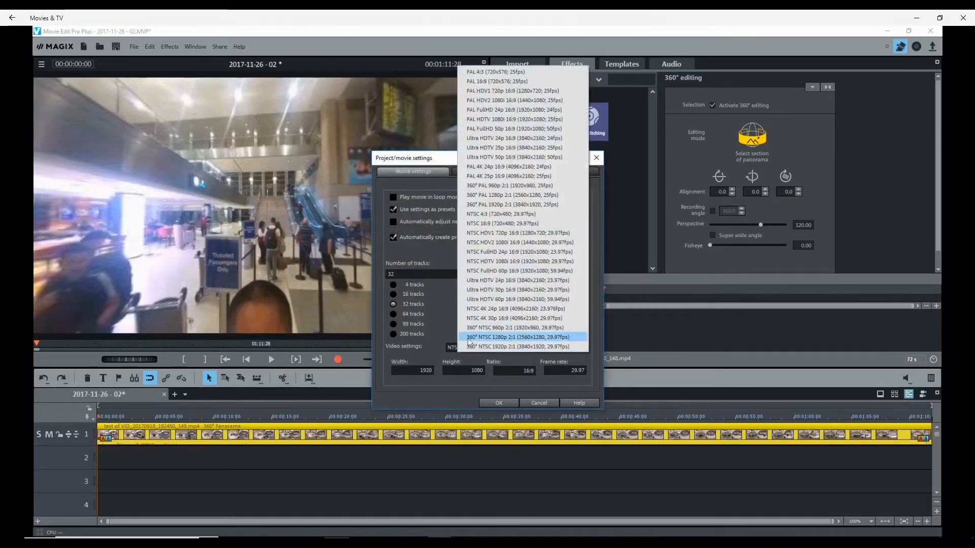
{"action": "left_click", "coordinate": [441, 327]}
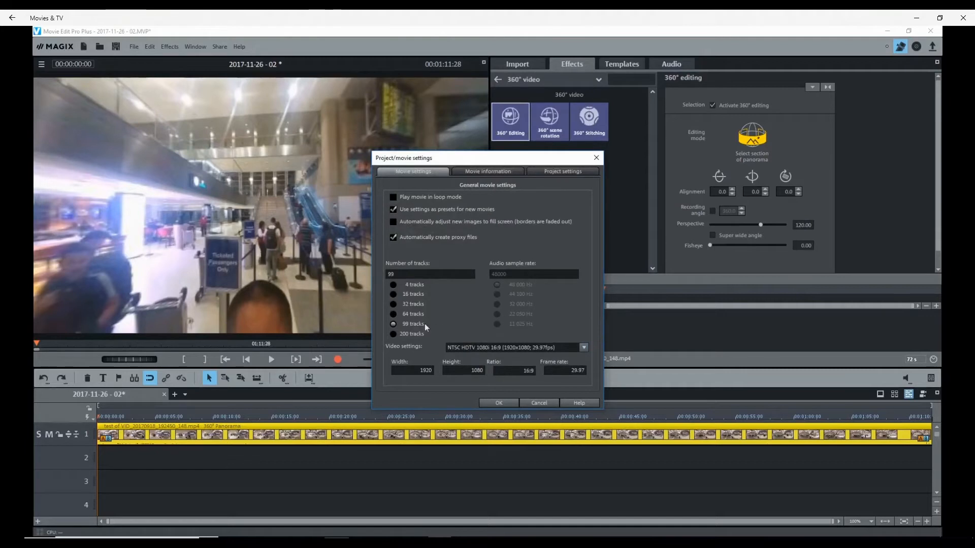
{"action": "left_click", "coordinate": [409, 305]}
{"action": "left_click", "coordinate": [505, 403]}
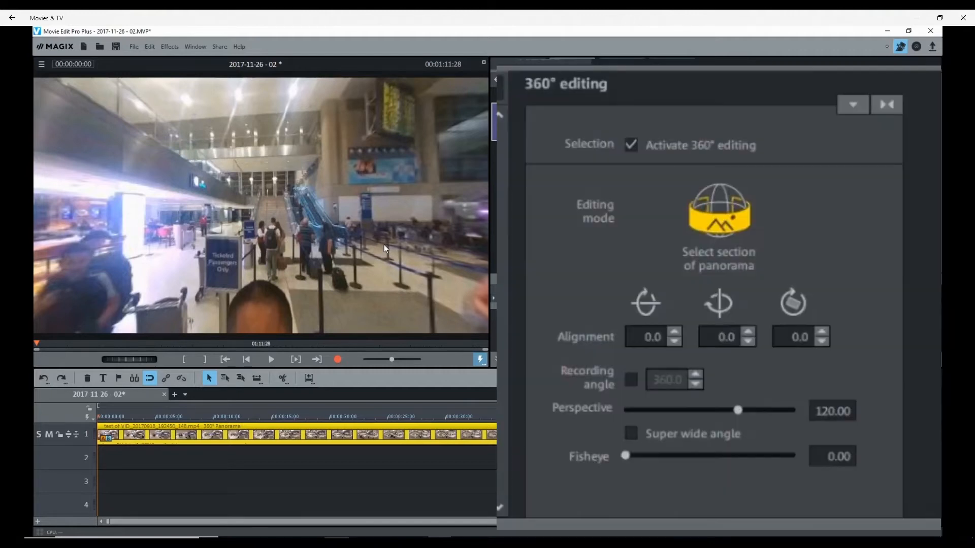
Enable the super wide angle for the panorama video and set its perspective to 300.
{"action": "left_click", "coordinate": [630, 433]}
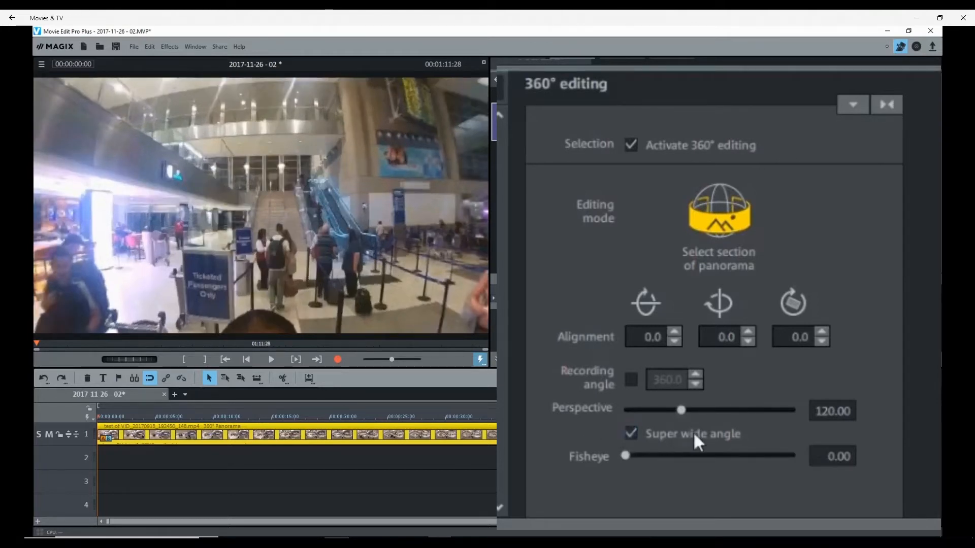
{"action": "left_click_drag", "start_coordinate": [682, 411], "coordinate": [766, 416]}
{"action": "left_click", "coordinate": [819, 418]}
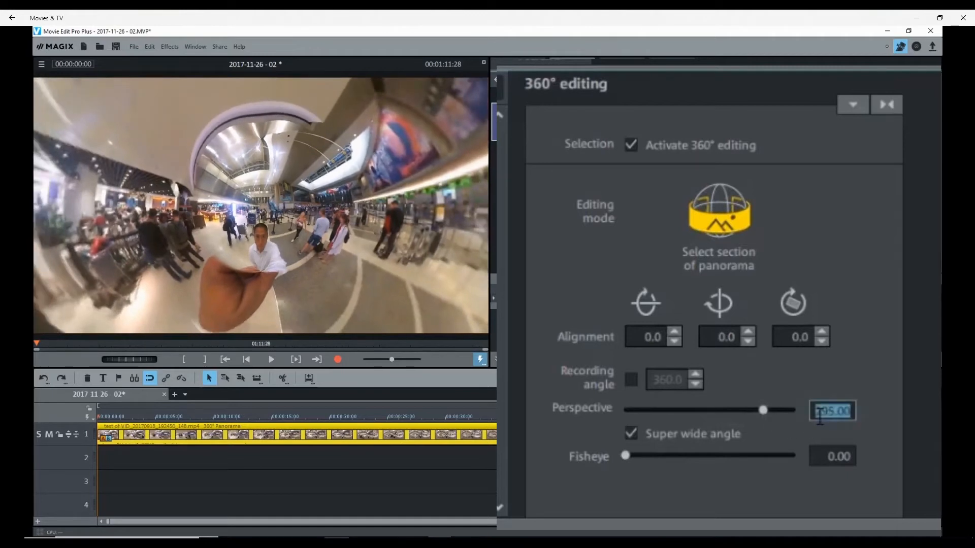
{"action": "type", "text": "300"}
{"action": "key", "text": "Return"}
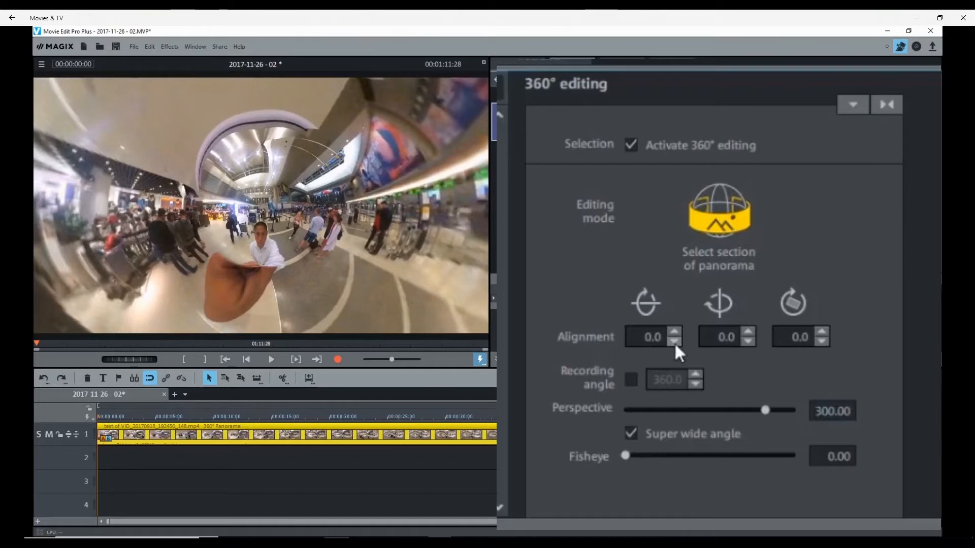
Set the panorama's alignment on the horizontal axis to 90 and play back the resulting view.
{"action": "left_click_drag", "start_coordinate": [674, 343], "coordinate": [681, 327]}
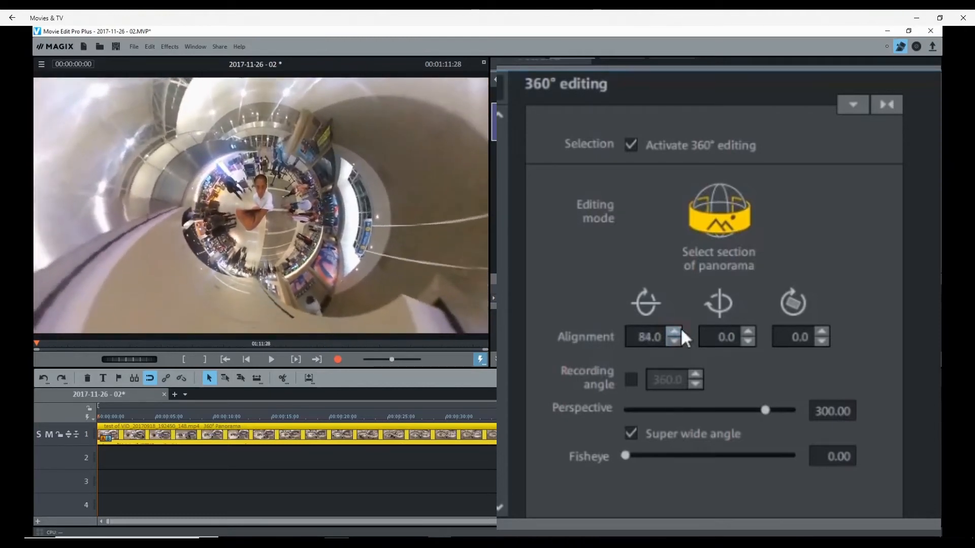
{"action": "left_click", "coordinate": [680, 330]}
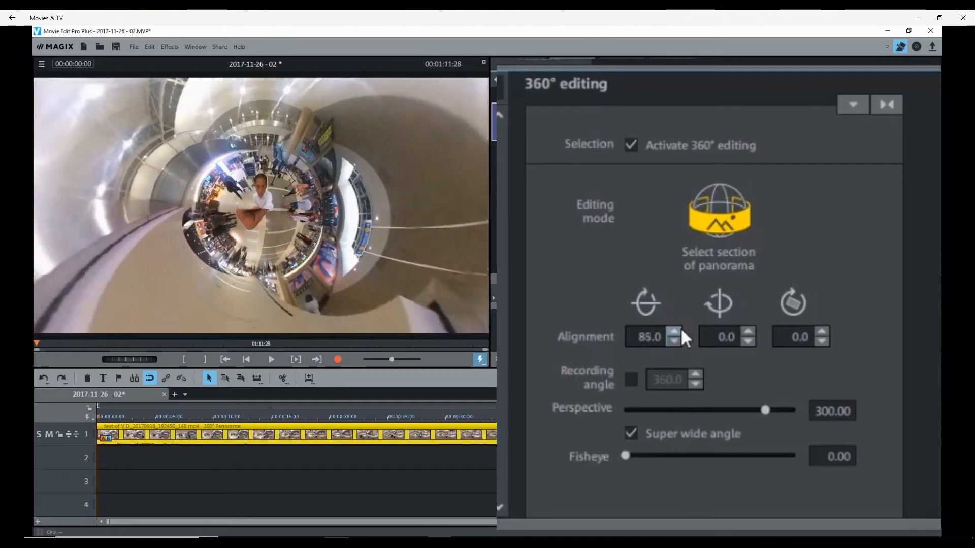
{"action": "left_click_drag", "start_coordinate": [680, 328], "coordinate": [680, 327]}
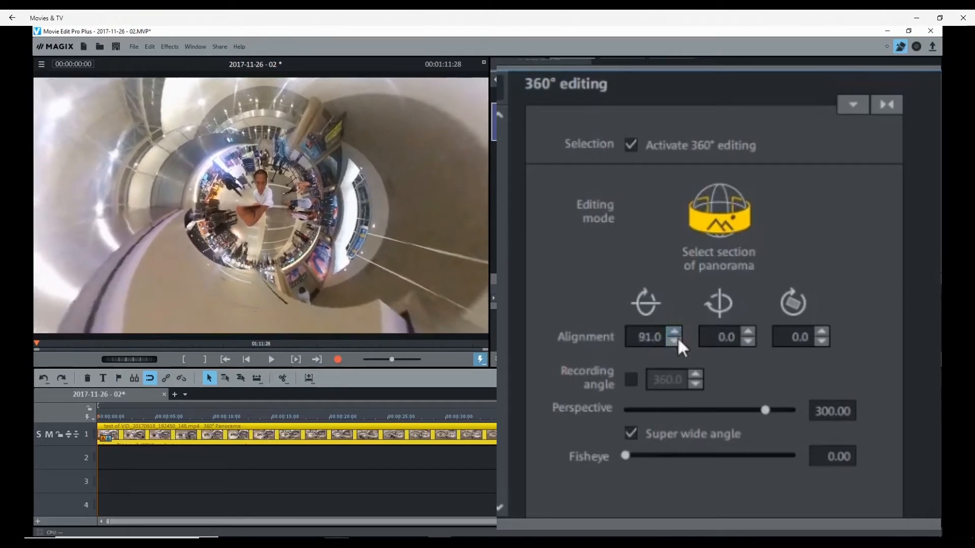
{"action": "left_click", "coordinate": [676, 341]}
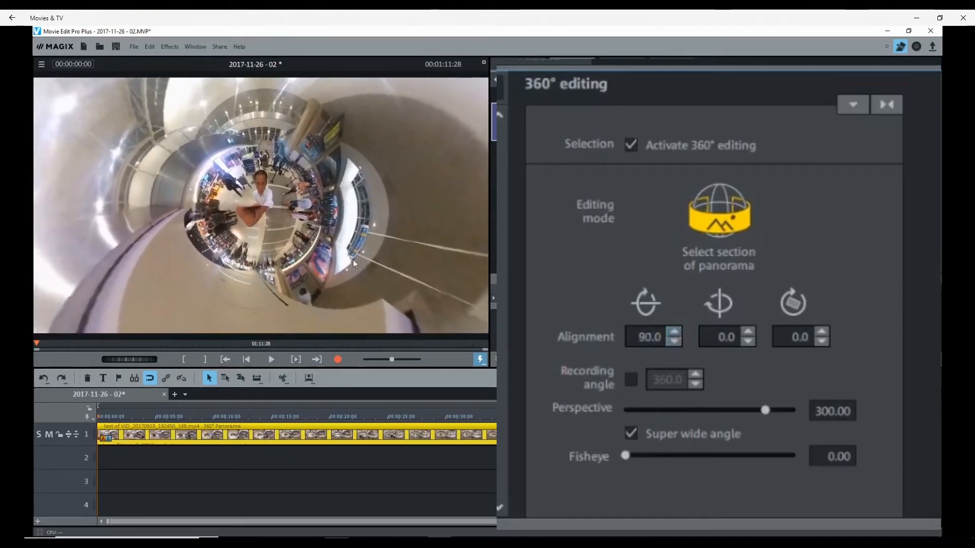
{"action": "left_click", "coordinate": [273, 360]}
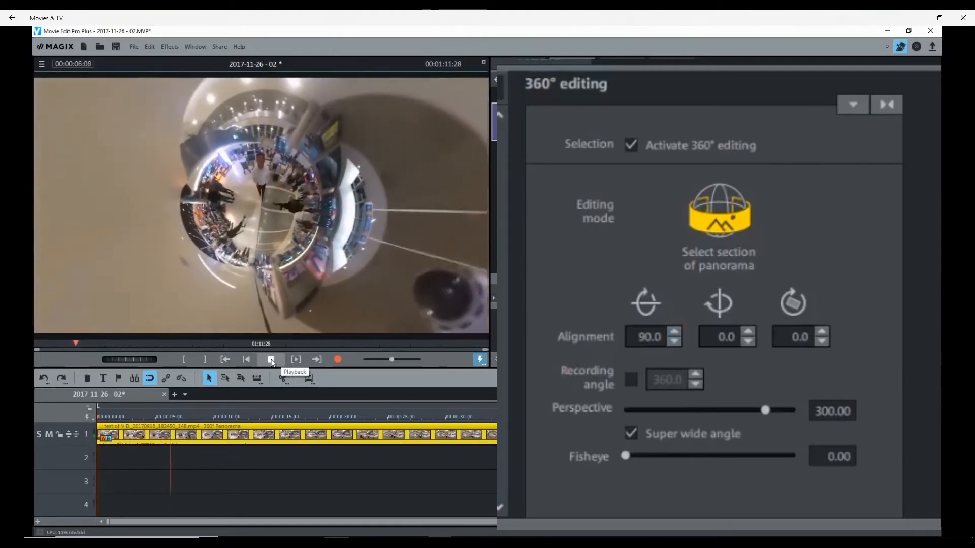
{"action": "left_click", "coordinate": [271, 360]}
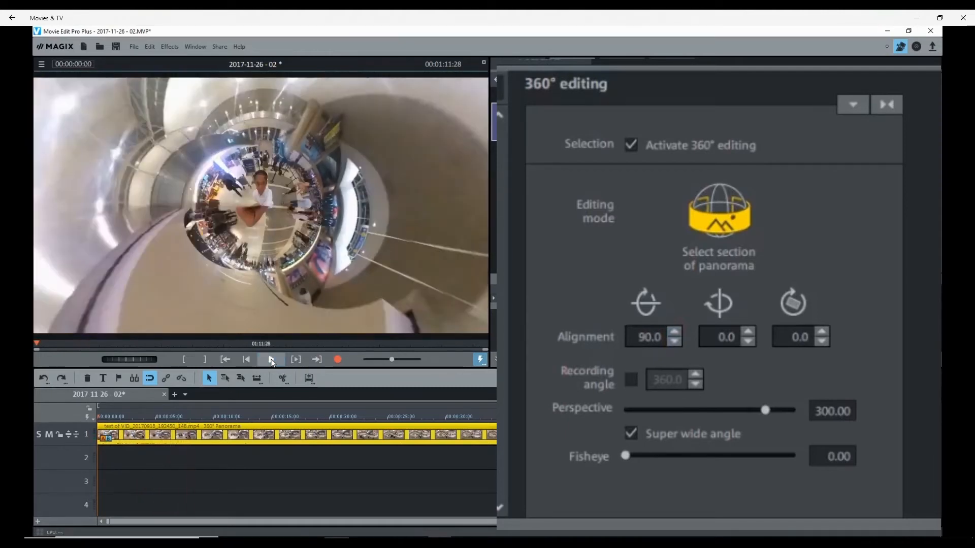
Rotate the panorama on the vertical axis to an alignment of -33.
{"action": "left_click", "coordinate": [748, 345]}
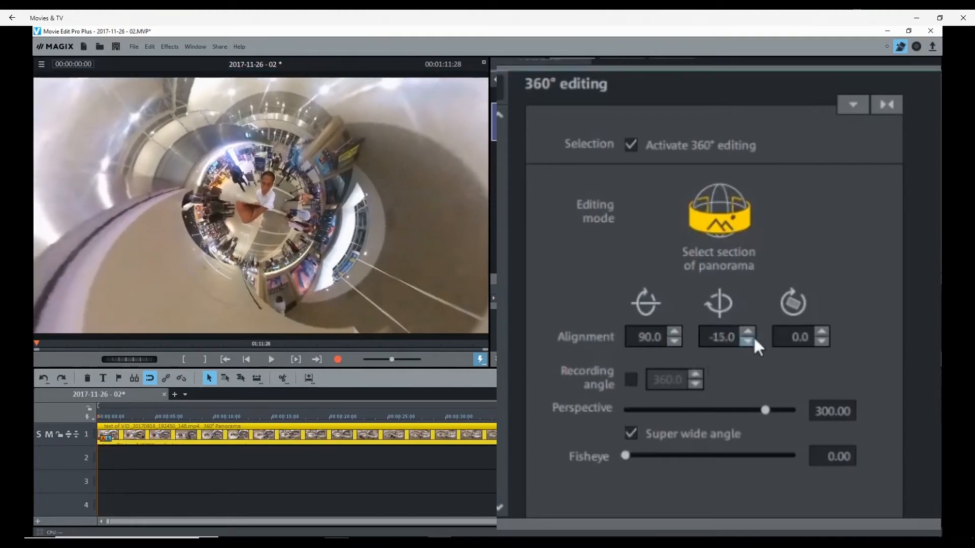
{"action": "left_click", "coordinate": [753, 338]}
{"action": "left_click", "coordinate": [754, 338]}
{"action": "left_click", "coordinate": [753, 338]}
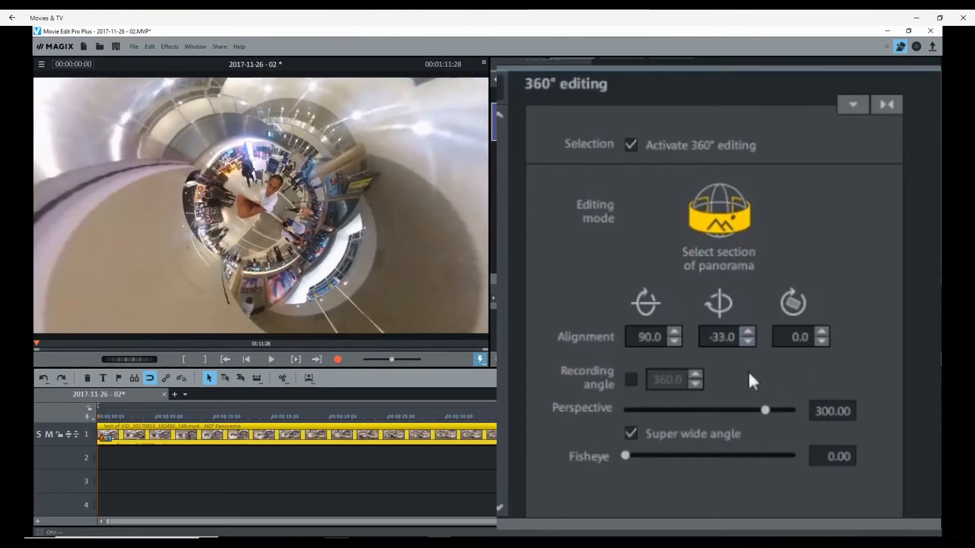
Set the panorama's alignment on the horizontal axis to -90.
{"action": "left_click", "coordinate": [649, 343]}
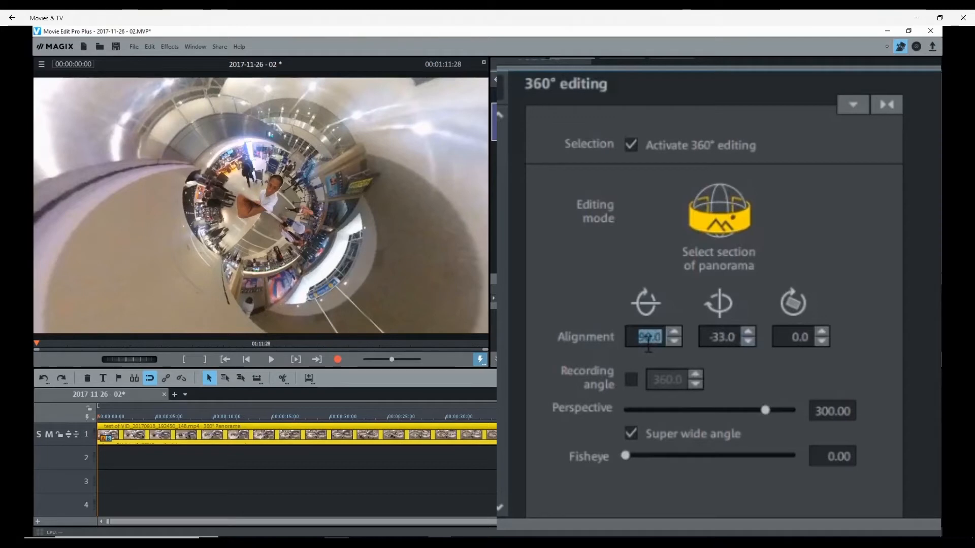
{"action": "type", "text": "-90"}
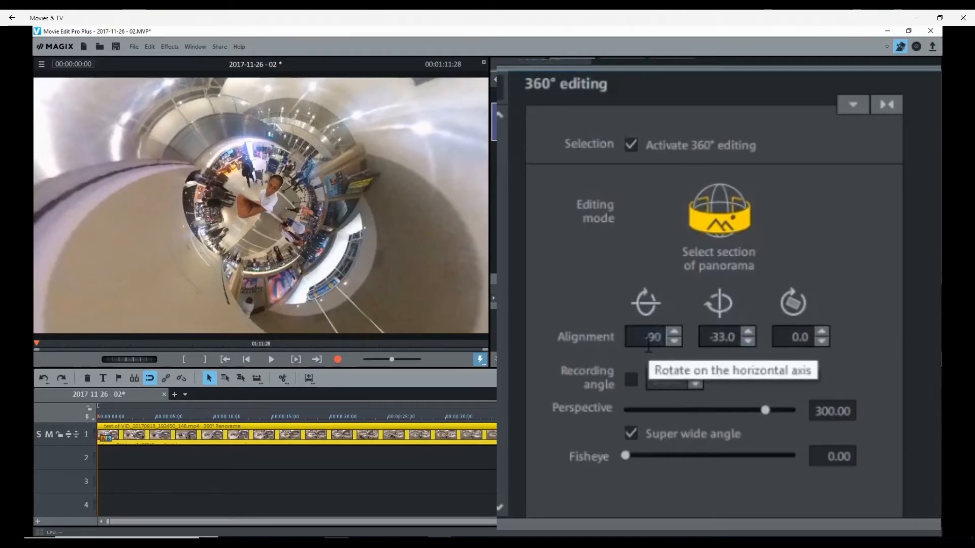
{"action": "key", "text": "Return"}
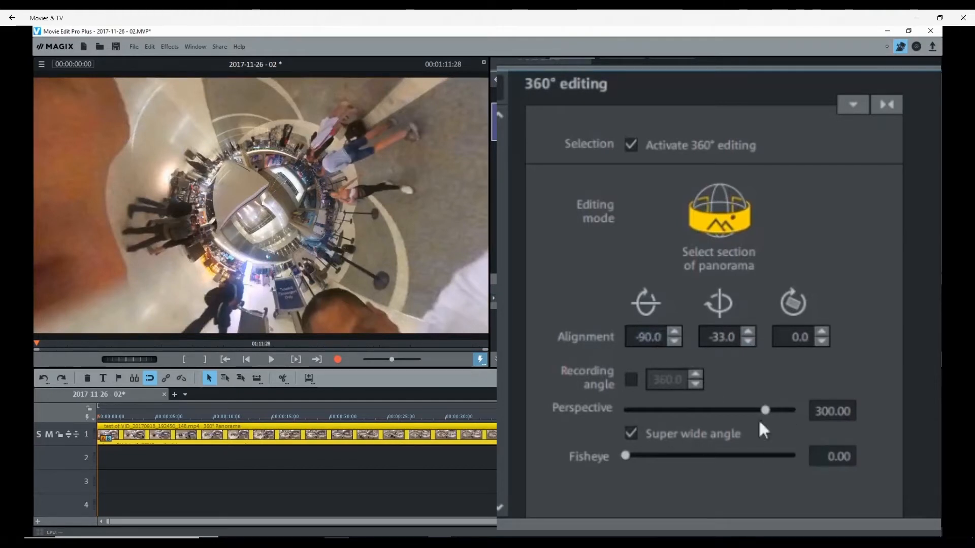
Reduce the perspective to 297, play back the view, and set the horizontal-axis alignment to 90.
{"action": "mouse_move", "coordinate": [763, 409]}
{"action": "left_mouse_down"}
{"action": "mouse_move", "coordinate": [782, 409]}
{"action": "mouse_move", "coordinate": [762, 410]}
{"action": "left_mouse_up"}
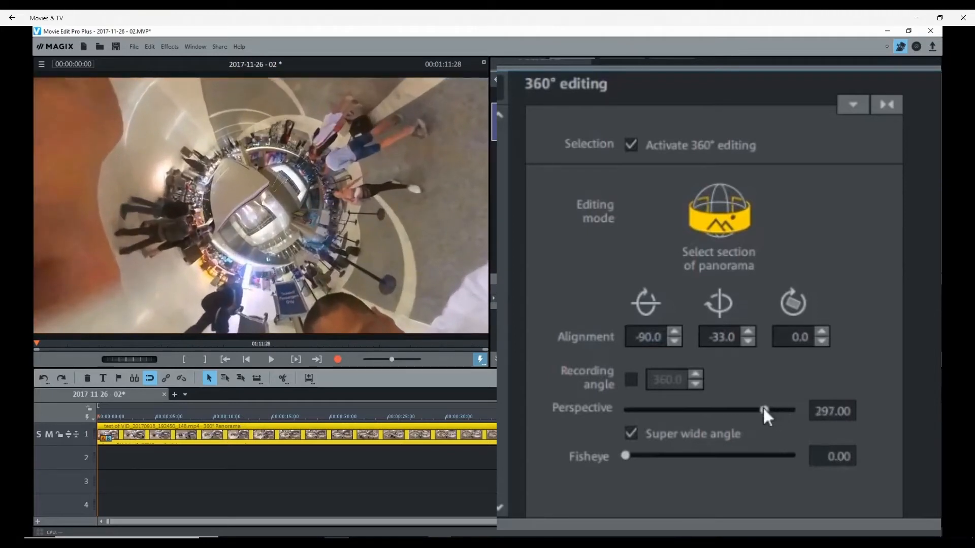
{"action": "left_click", "coordinate": [278, 360]}
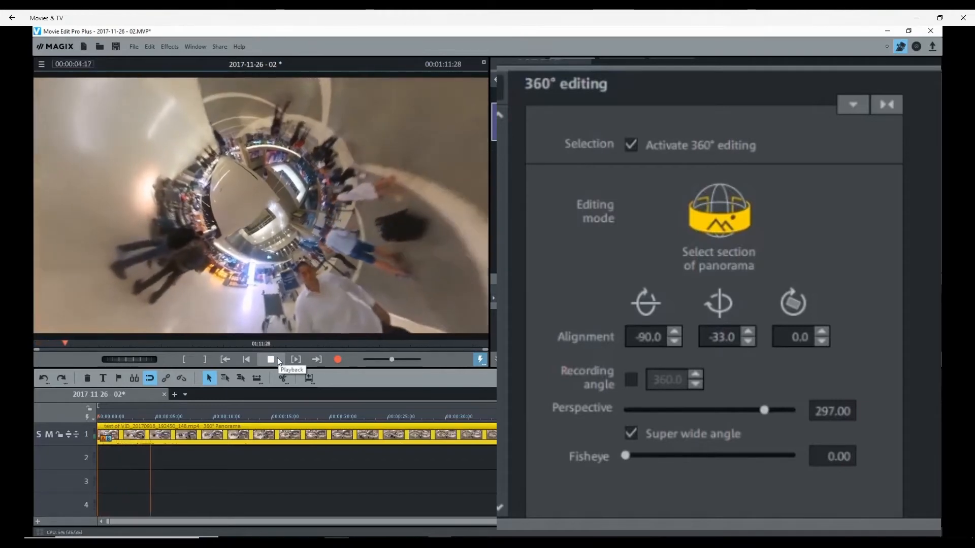
{"action": "left_click", "coordinate": [279, 362]}
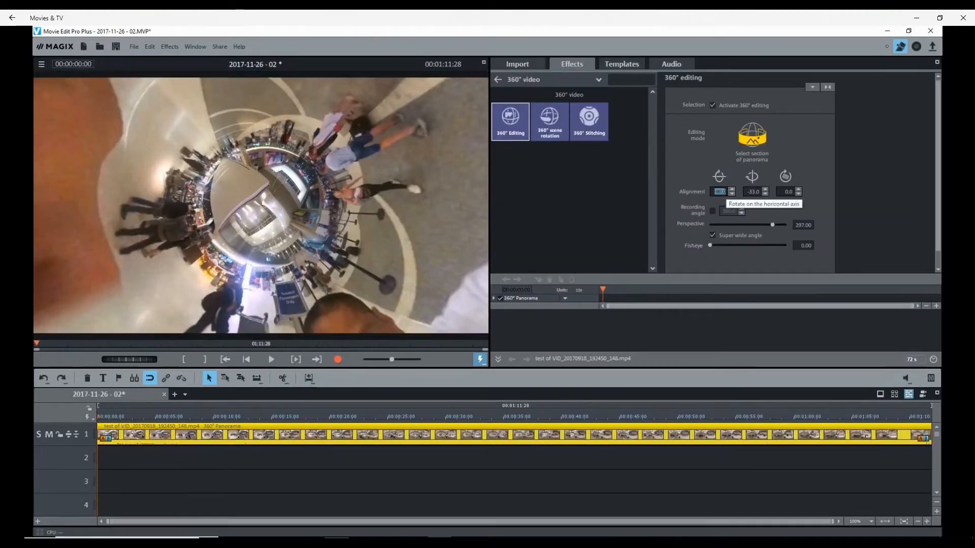
{"action": "type", "text": "0"}
{"action": "key", "text": "Return"}
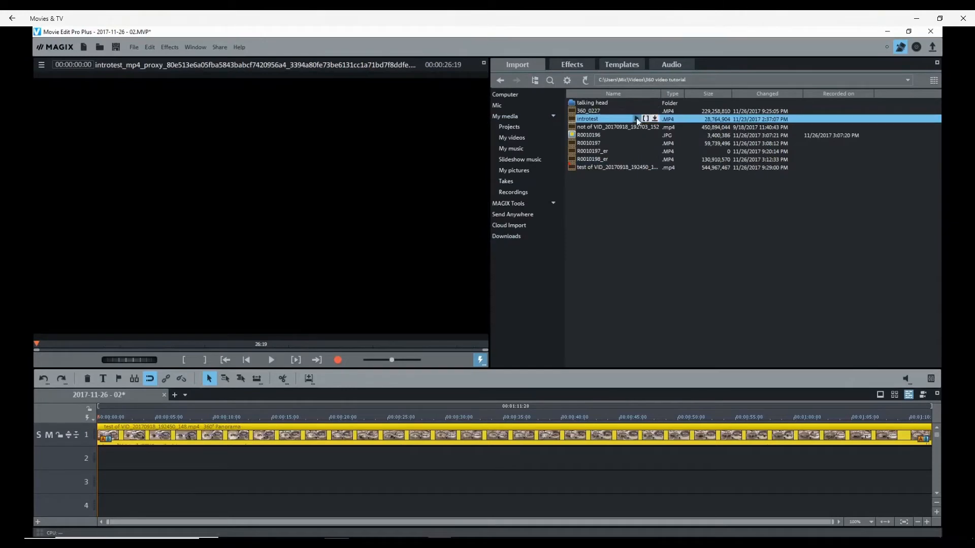
Preview the introtest clip and scrub through its tiny-planet section between about 12 and 15 seconds.
{"action": "left_click", "coordinate": [636, 118]}
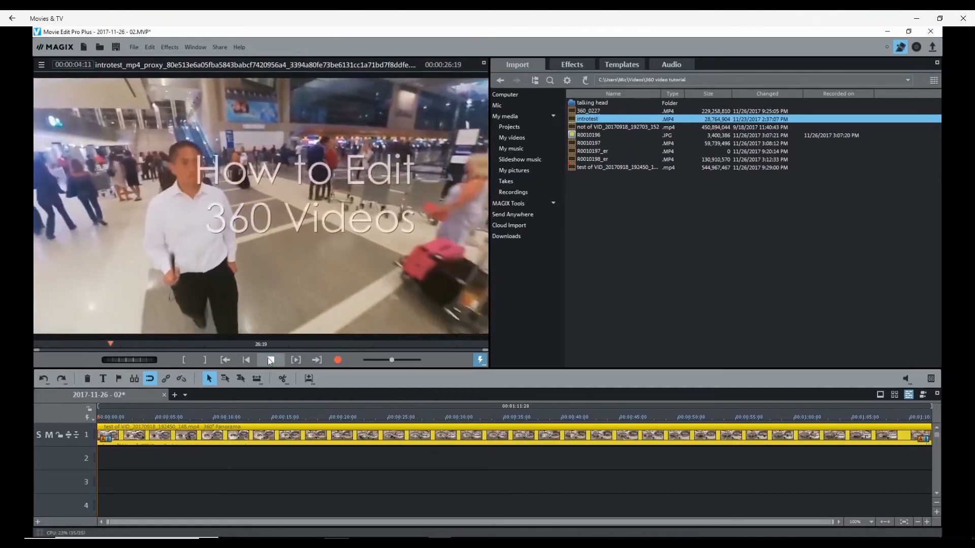
{"action": "key", "text": "space"}
{"action": "left_click_drag", "start_coordinate": [107, 345], "coordinate": [290, 345]}
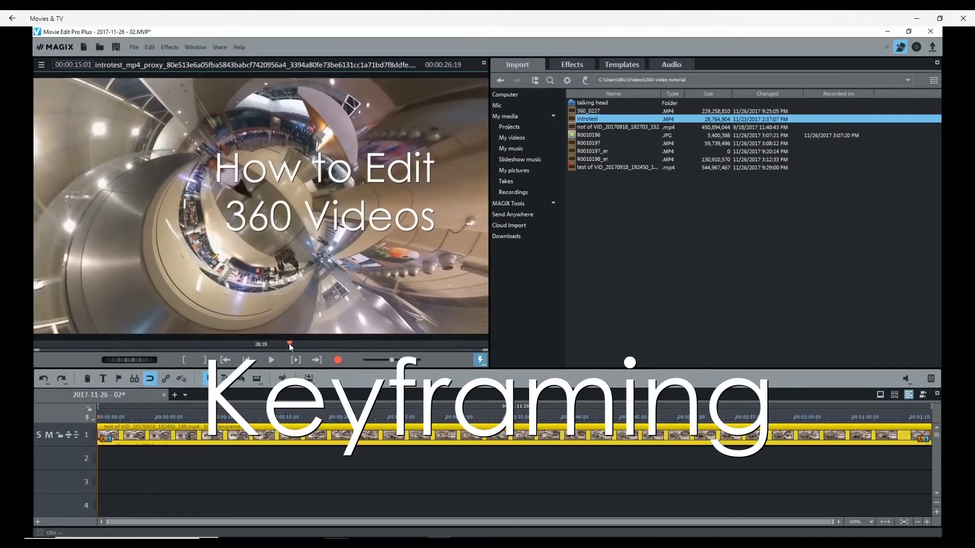
{"action": "left_click_drag", "start_coordinate": [290, 346], "coordinate": [243, 347]}
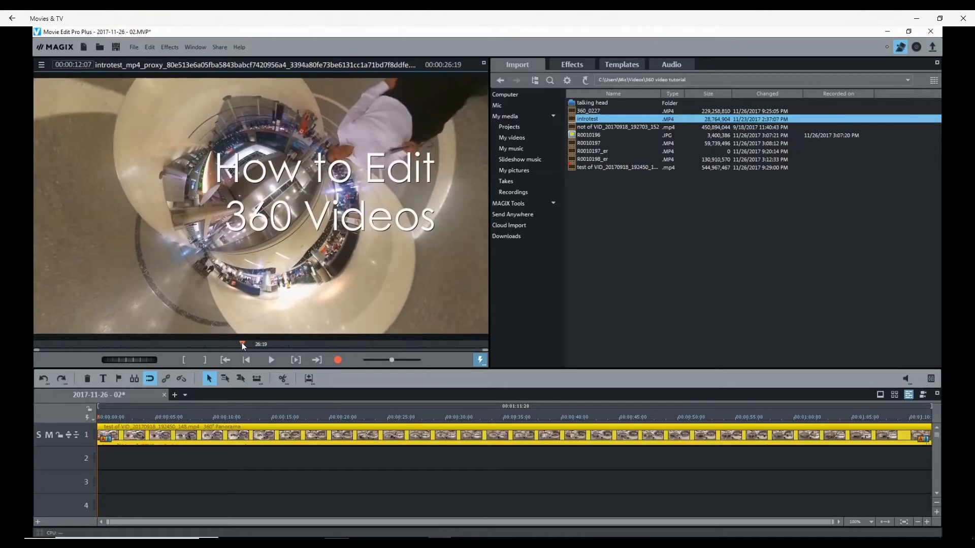
{"action": "left_click_drag", "start_coordinate": [243, 347], "coordinate": [287, 345]}
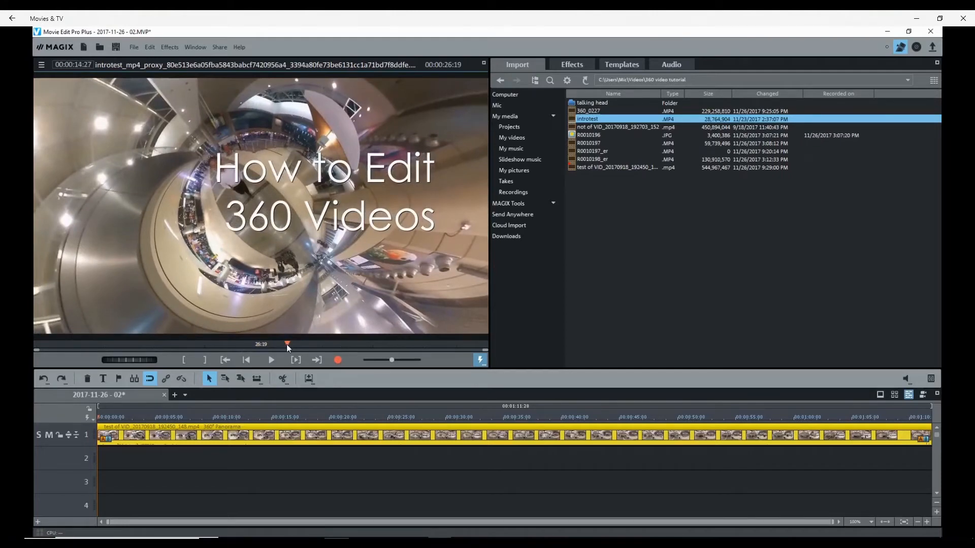
{"action": "mouse_move", "coordinate": [286, 344]}
{"action": "left_mouse_down"}
{"action": "mouse_move", "coordinate": [243, 343]}
{"action": "mouse_move", "coordinate": [283, 343]}
{"action": "left_mouse_up"}
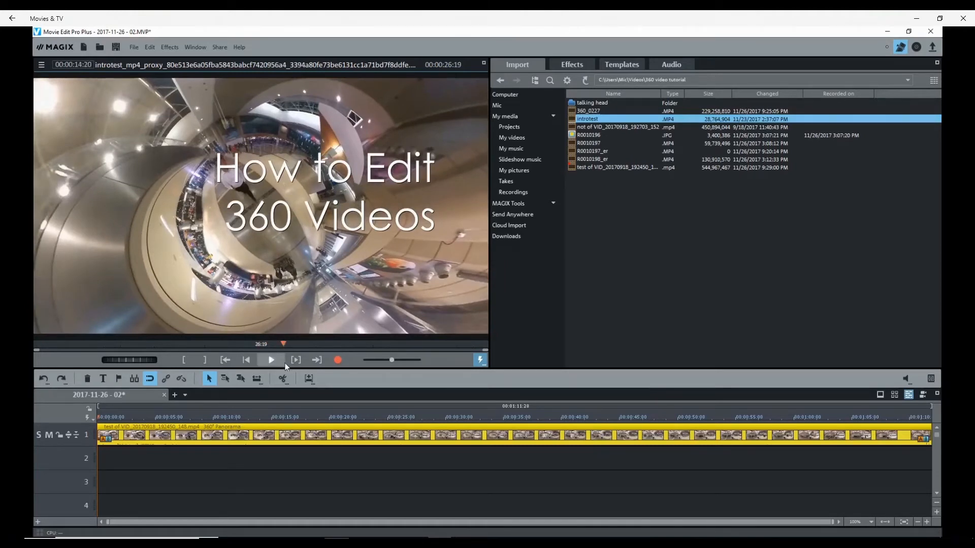
Return to the start of the project and apply the 360° scene rotation effect to the video on track 1.
{"action": "left_click", "coordinate": [100, 419]}
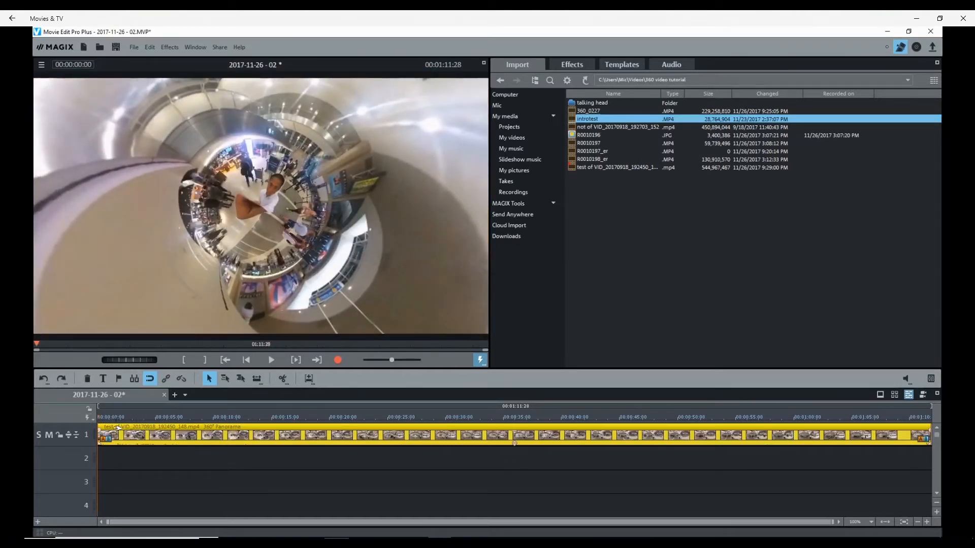
{"action": "left_click", "coordinate": [270, 360]}
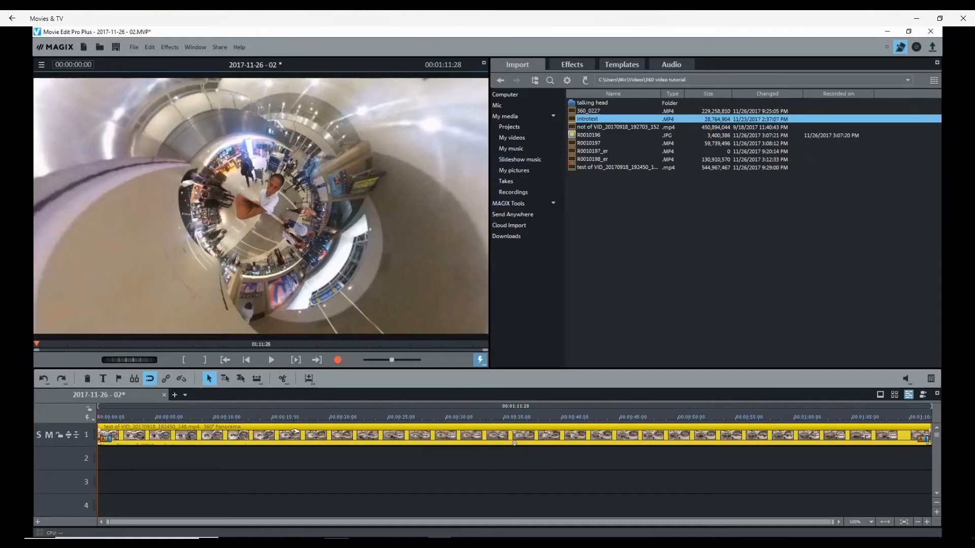
{"action": "left_click", "coordinate": [568, 64]}
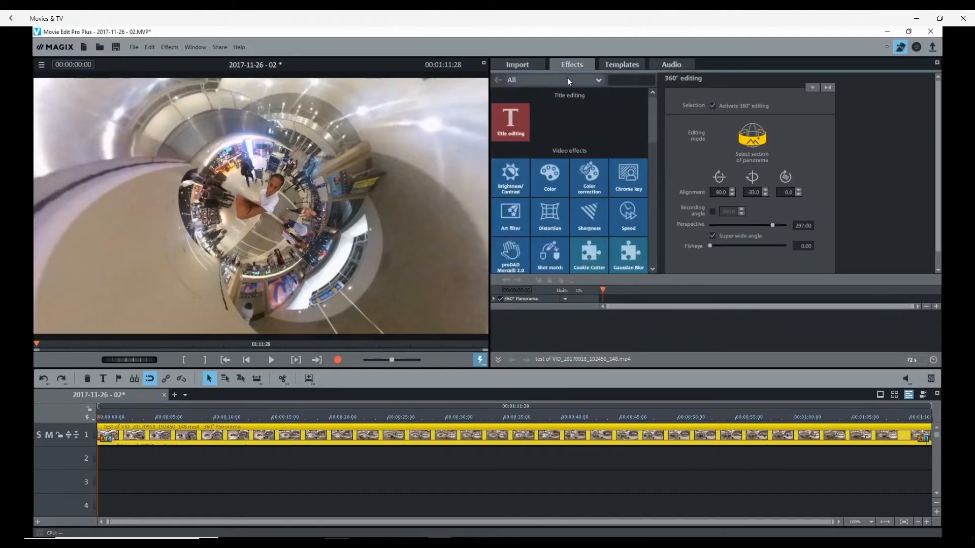
{"action": "left_click", "coordinate": [568, 81]}
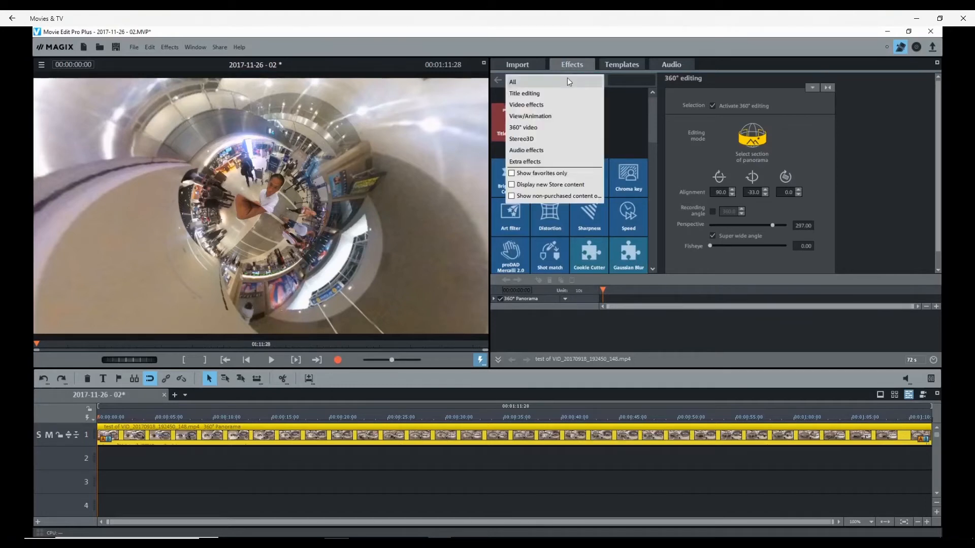
{"action": "left_click", "coordinate": [556, 127]}
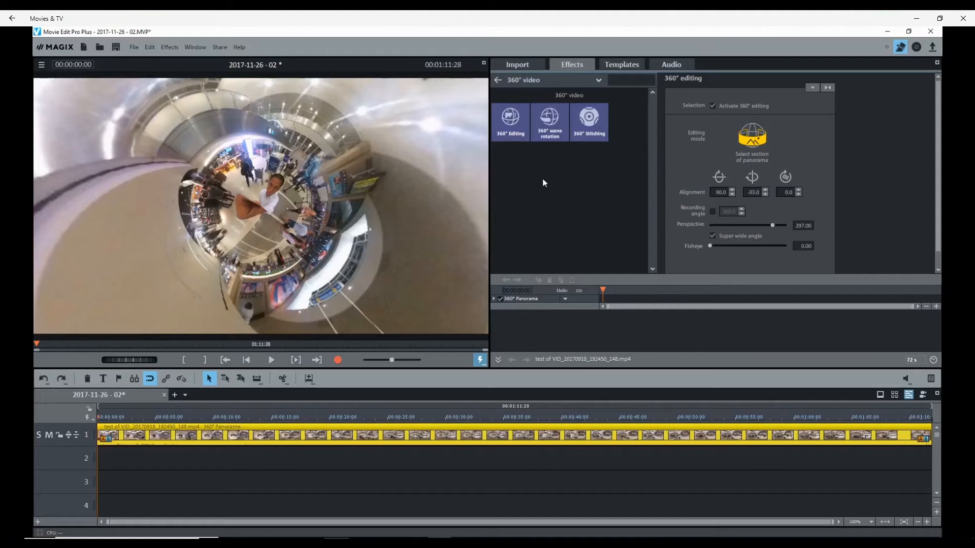
{"action": "left_click", "coordinate": [550, 130]}
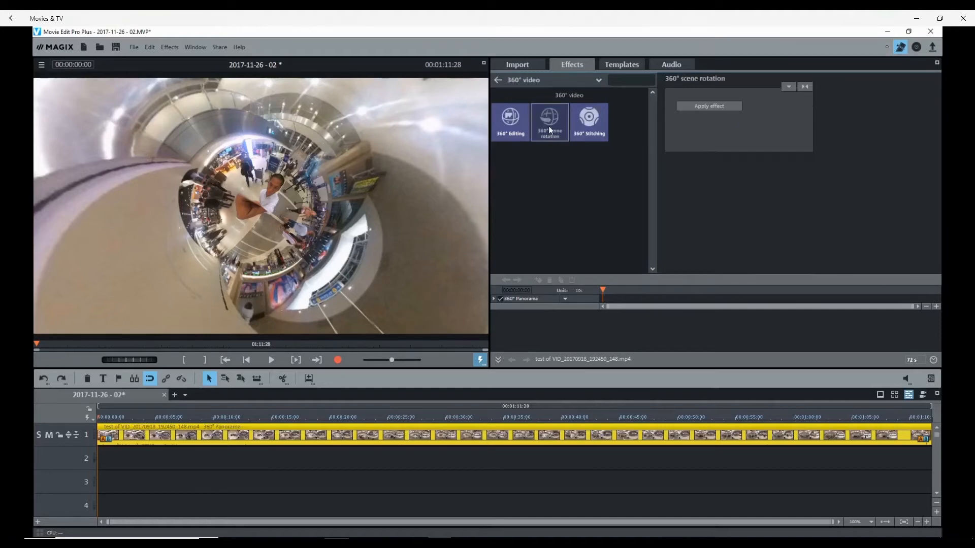
{"action": "left_click", "coordinate": [703, 105]}
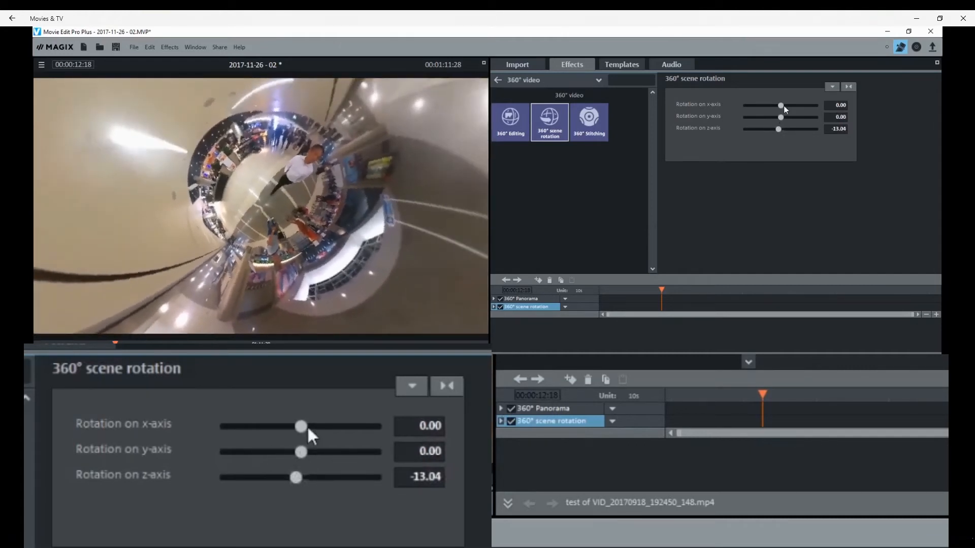
Set the scene rotation to -13.04 on the x-axis and 15.65 on the y-axis, and add a keyframe.
{"action": "left_click_drag", "start_coordinate": [782, 105], "coordinate": [783, 117]}
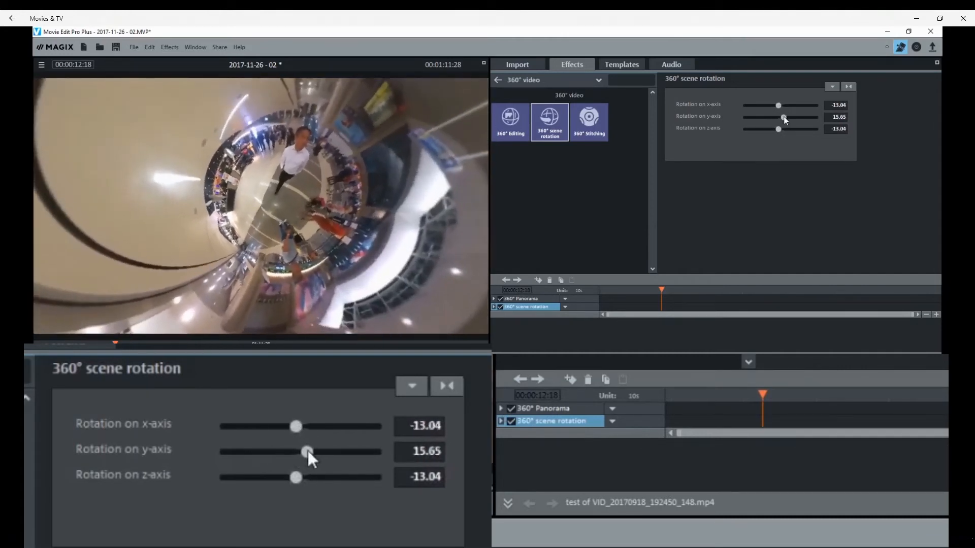
{"action": "left_click", "coordinate": [537, 281]}
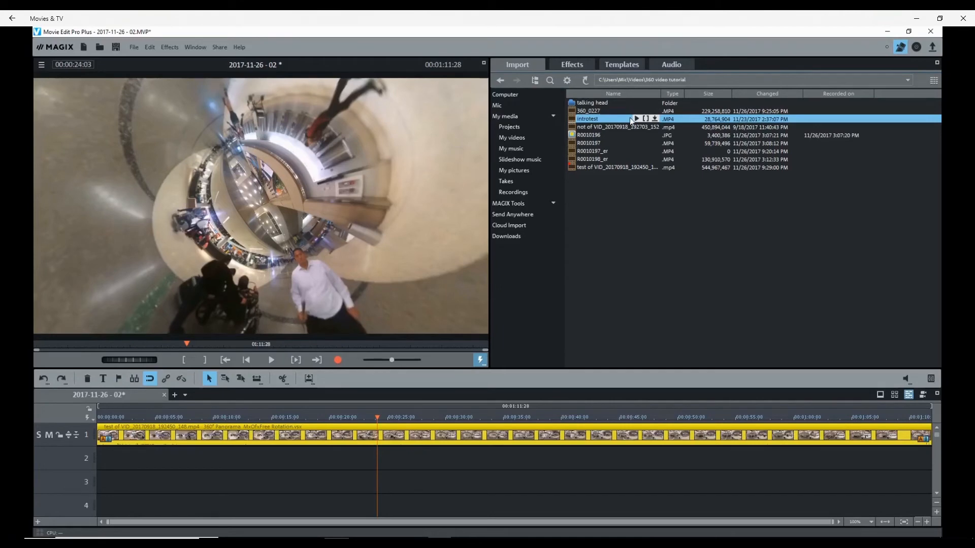
Reopen the introtest clip in the preview and scrub back through its earlier sections.
{"action": "left_click", "coordinate": [636, 118]}
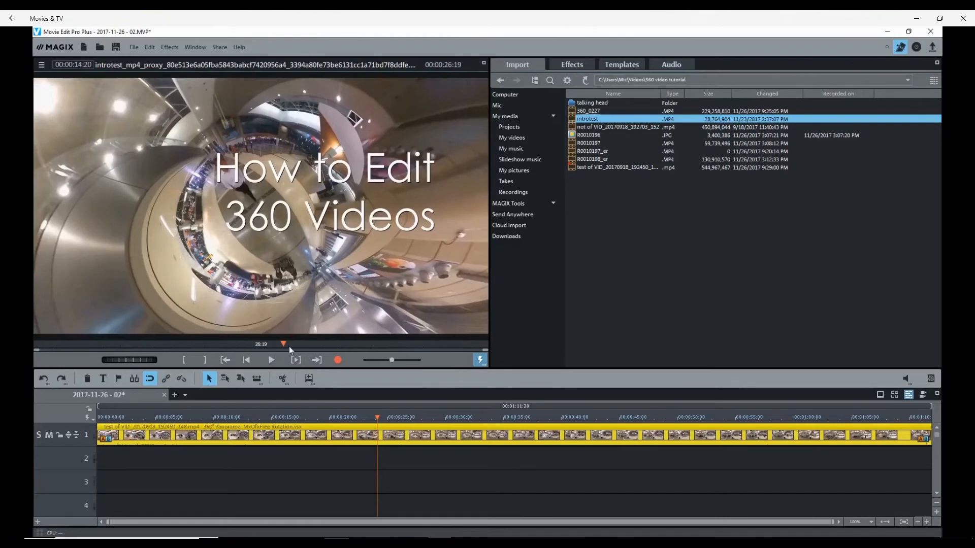
{"action": "mouse_move", "coordinate": [286, 349]}
{"action": "left_mouse_down"}
{"action": "mouse_move", "coordinate": [446, 347]}
{"action": "mouse_move", "coordinate": [41, 344]}
{"action": "mouse_move", "coordinate": [188, 344]}
{"action": "left_mouse_up"}
{"action": "left_click_drag", "start_coordinate": [192, 343], "coordinate": [128, 347]}
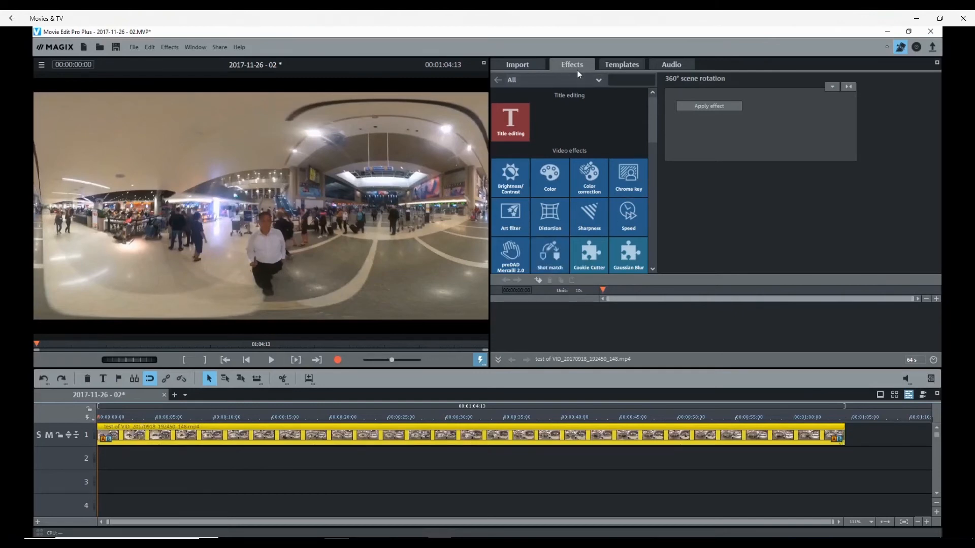
Activate 360° editing in panorama-section mode for the video without effects on track 1.
{"action": "left_click", "coordinate": [584, 81]}
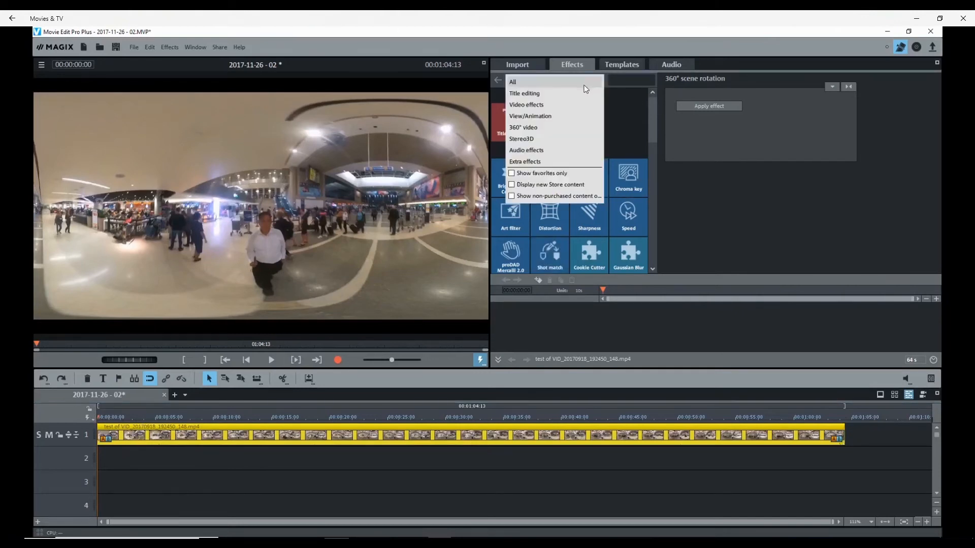
{"action": "left_click", "coordinate": [557, 128]}
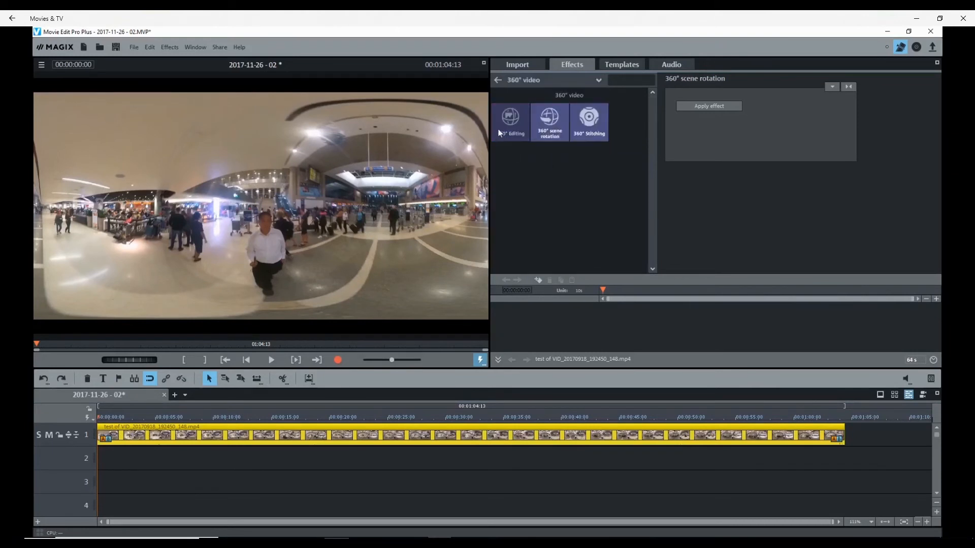
{"action": "left_click", "coordinate": [510, 120]}
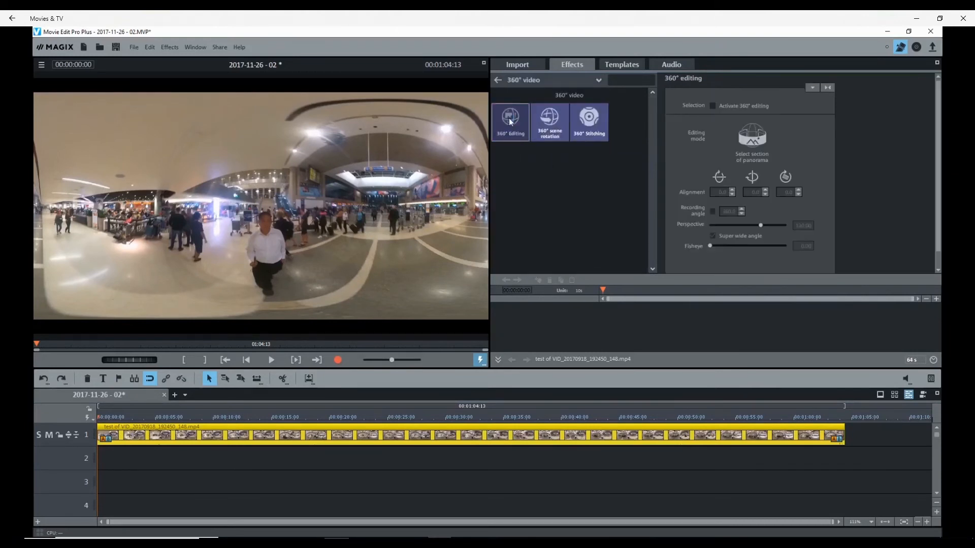
{"action": "left_click", "coordinate": [712, 107]}
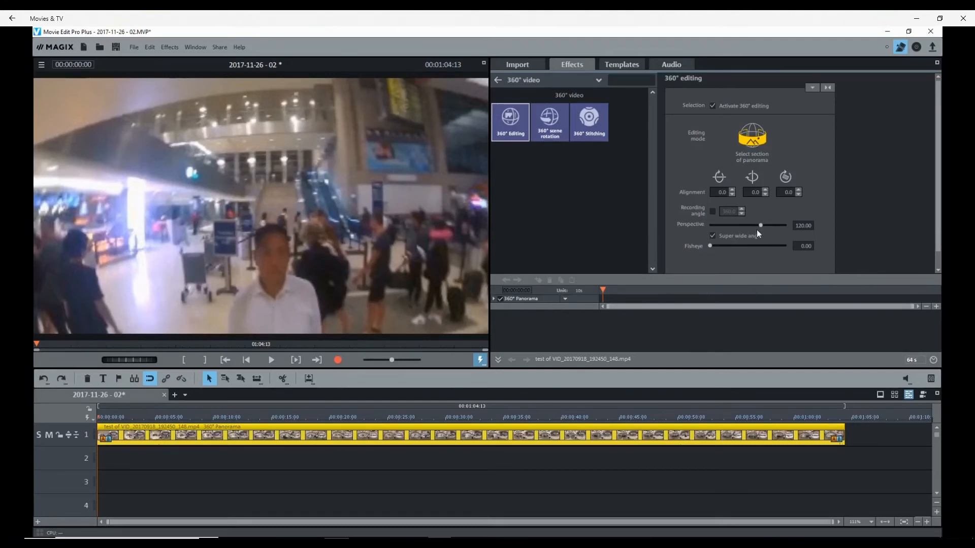
Set the panorama section's perspective to 209.00 with super-wide angle and its alignment to 24.0 and -49.0.
{"action": "mouse_move", "coordinate": [759, 225]}
{"action": "left_mouse_down"}
{"action": "mouse_move", "coordinate": [774, 225]}
{"action": "mouse_move", "coordinate": [754, 225]}
{"action": "left_mouse_up"}
{"action": "left_click", "coordinate": [714, 235]}
{"action": "left_click", "coordinate": [732, 195]}
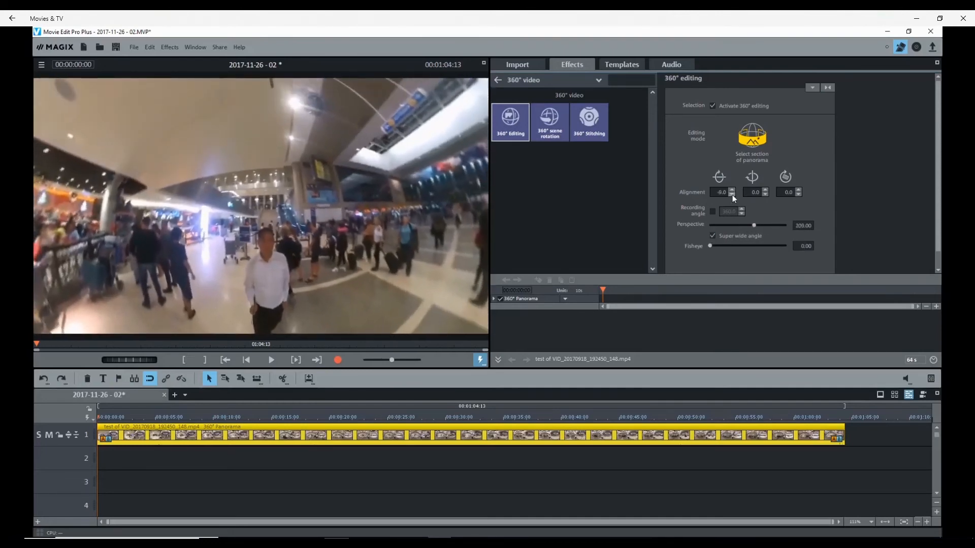
{"action": "left_click", "coordinate": [732, 190]}
{"action": "left_click", "coordinate": [763, 195]}
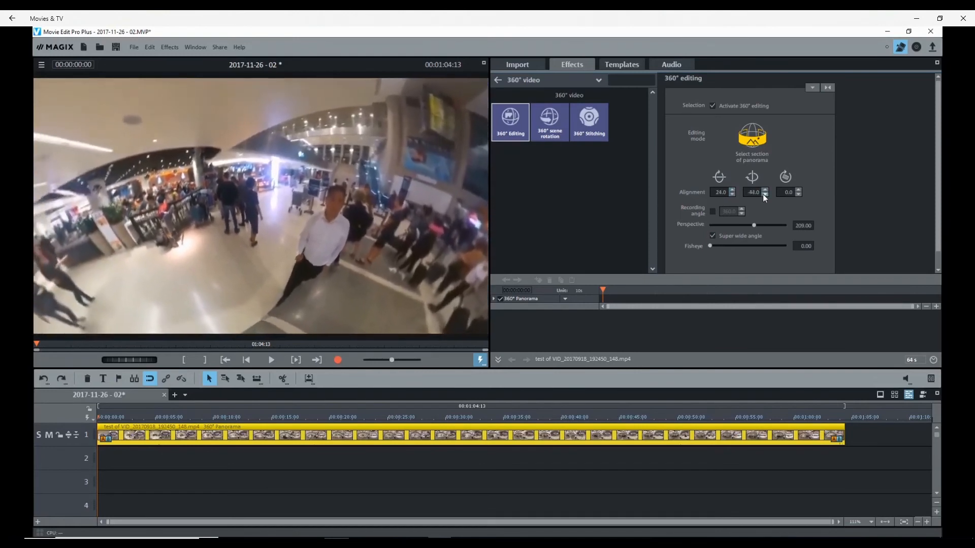
{"action": "left_click", "coordinate": [763, 194]}
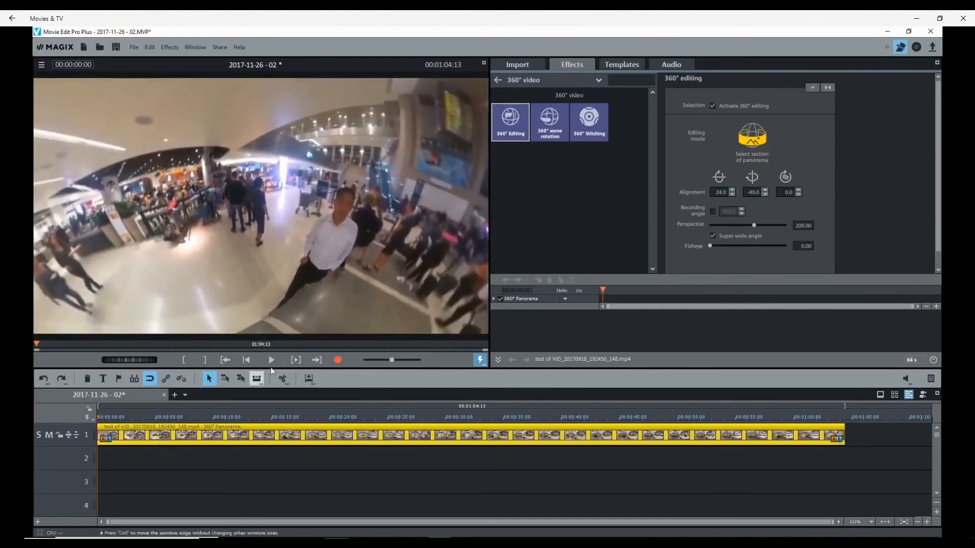
Play the start of the video, then split it on track 1 at 00:00:03:24.
{"action": "left_click", "coordinate": [272, 360]}
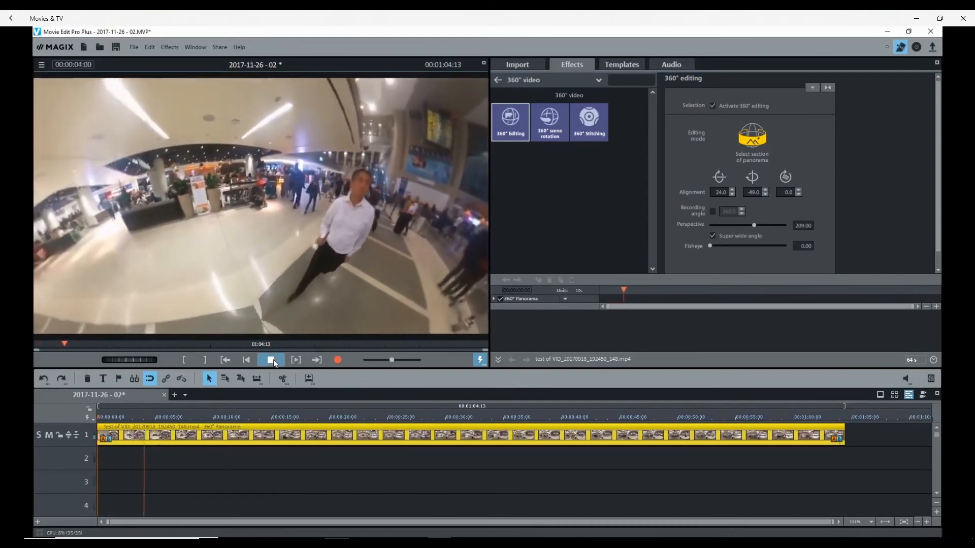
{"action": "left_click", "coordinate": [272, 360]}
{"action": "left_click", "coordinate": [113, 417]}
{"action": "left_click_drag", "start_coordinate": [113, 417], "coordinate": [141, 417]}
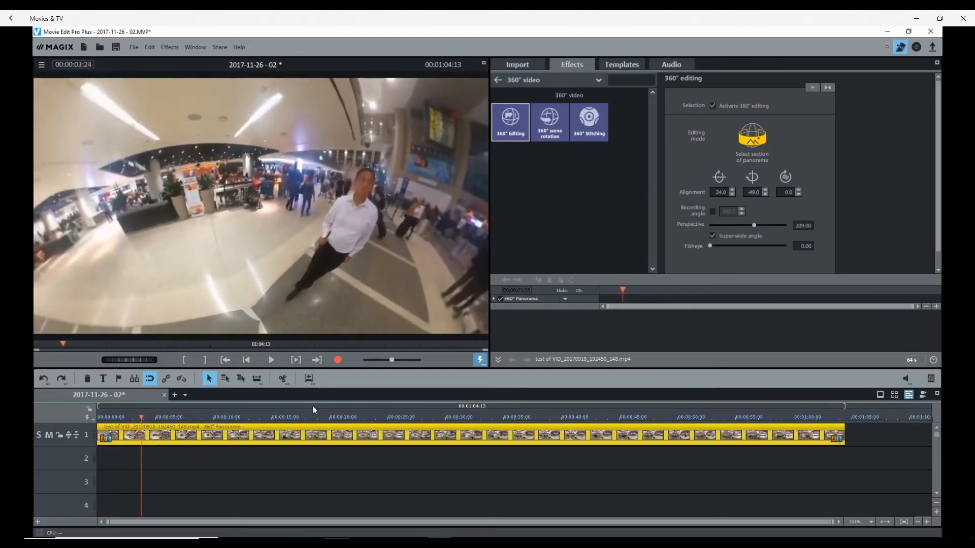
{"action": "left_click", "coordinate": [283, 380]}
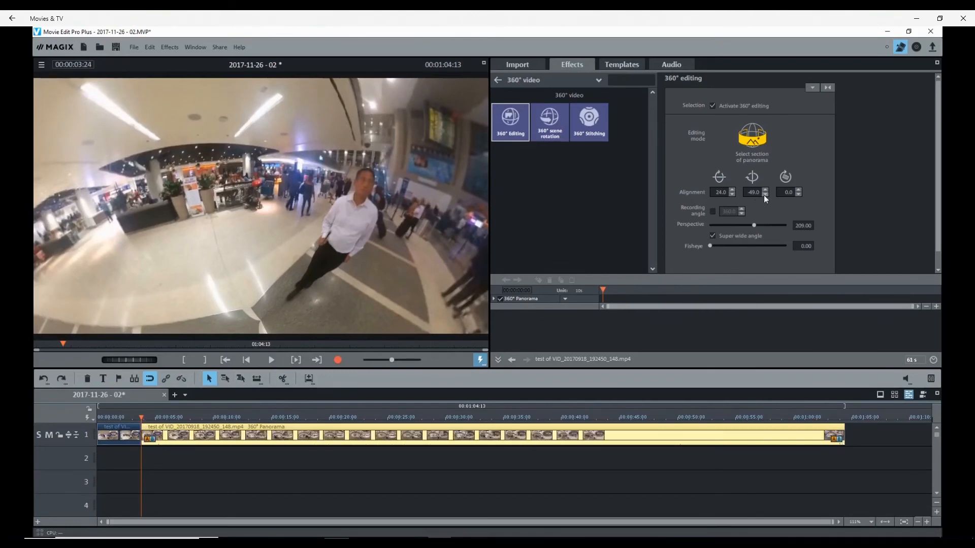
Align the second section to -5.0 and -195.0, and split the video again at 00:00:08:05.
{"action": "left_click", "coordinate": [765, 195]}
{"action": "left_click", "coordinate": [732, 194]}
{"action": "left_click", "coordinate": [270, 363]}
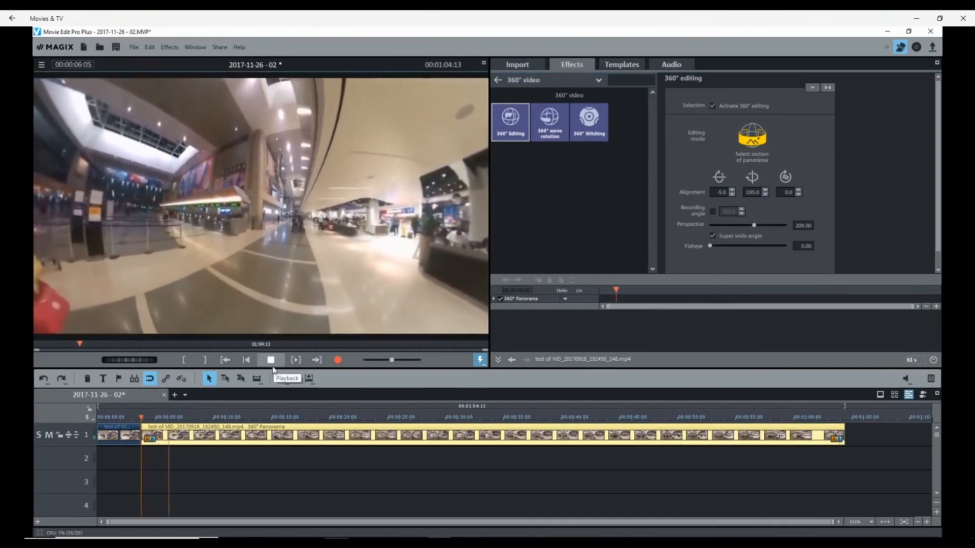
{"action": "left_click", "coordinate": [273, 368]}
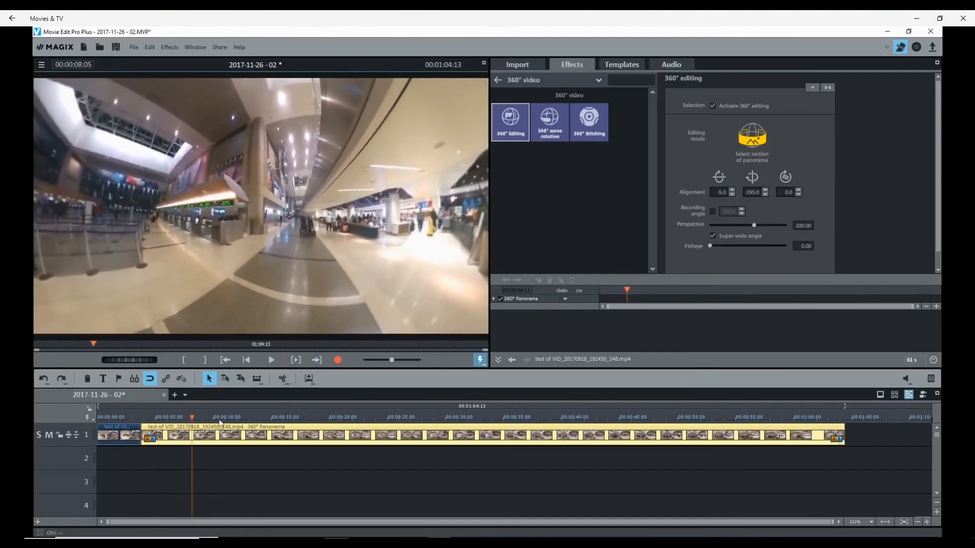
{"action": "left_click", "coordinate": [280, 382]}
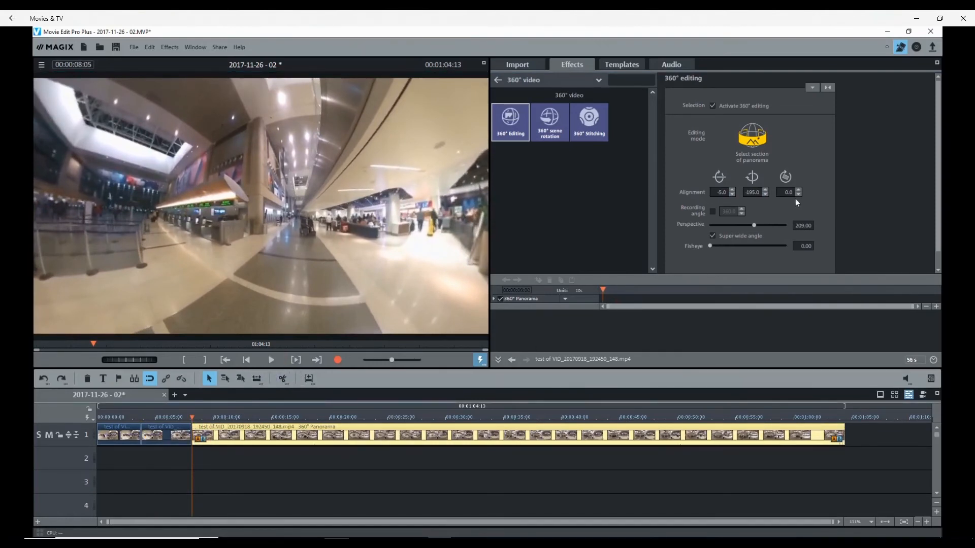
Set the third section's second alignment value to -301.0 and play its beginning to check the view.
{"action": "left_click", "coordinate": [765, 193]}
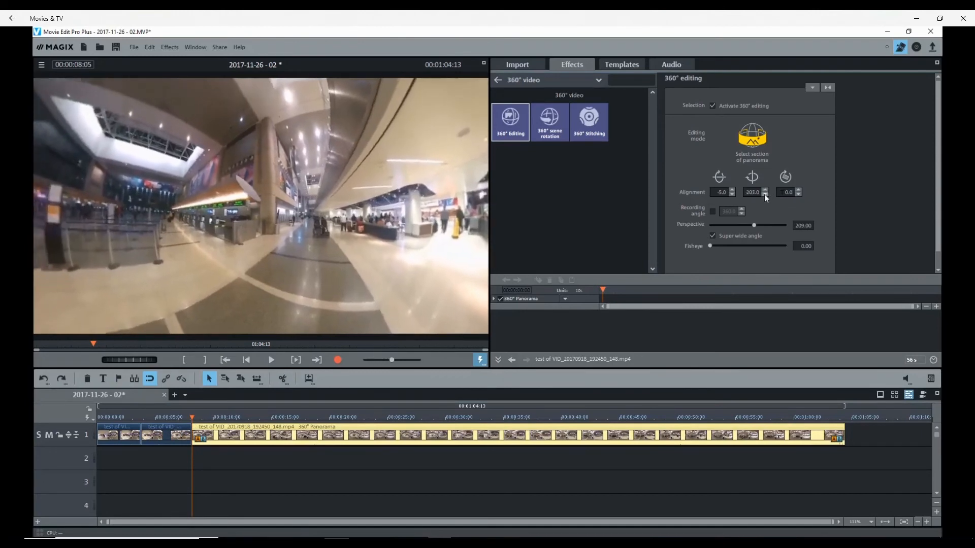
{"action": "left_click_drag", "start_coordinate": [764, 193], "coordinate": [765, 194]}
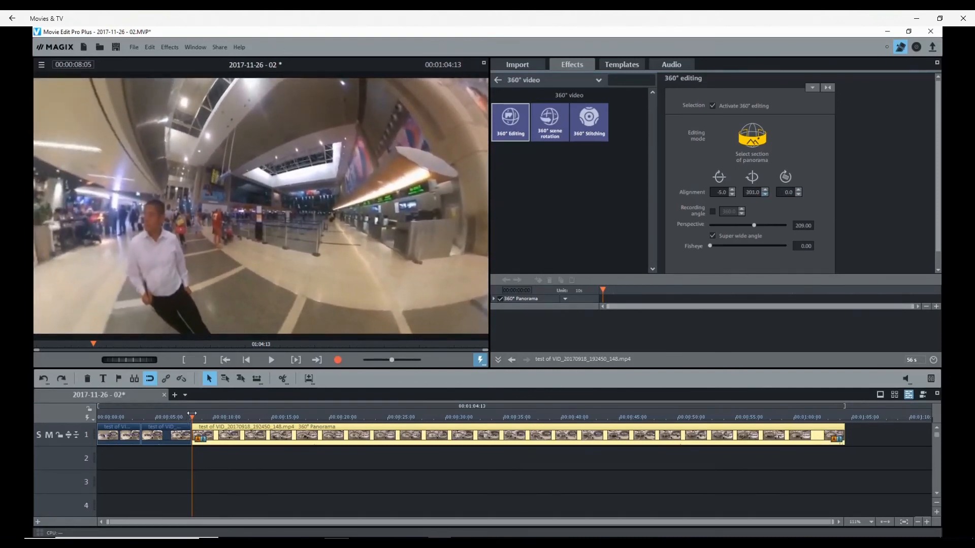
{"action": "left_click", "coordinate": [271, 360]}
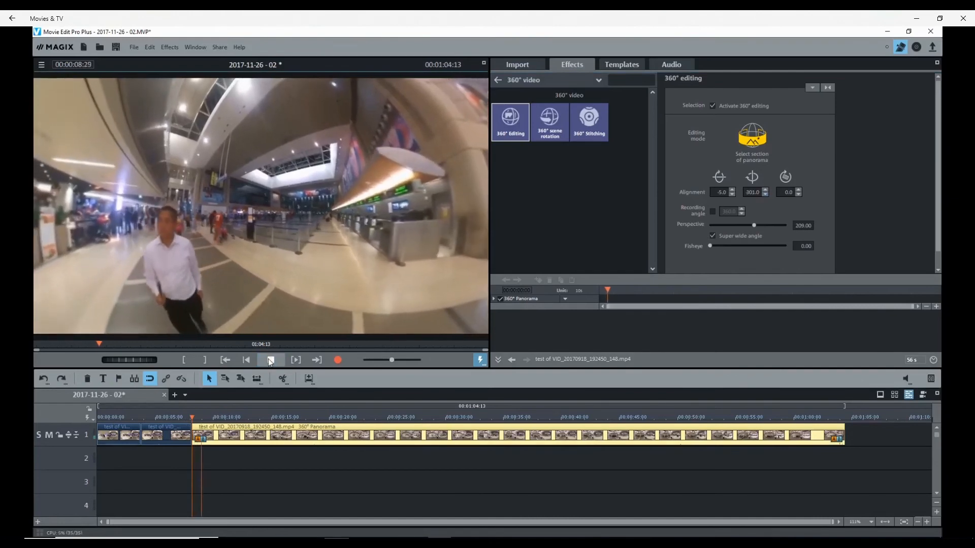
{"action": "left_click", "coordinate": [271, 361]}
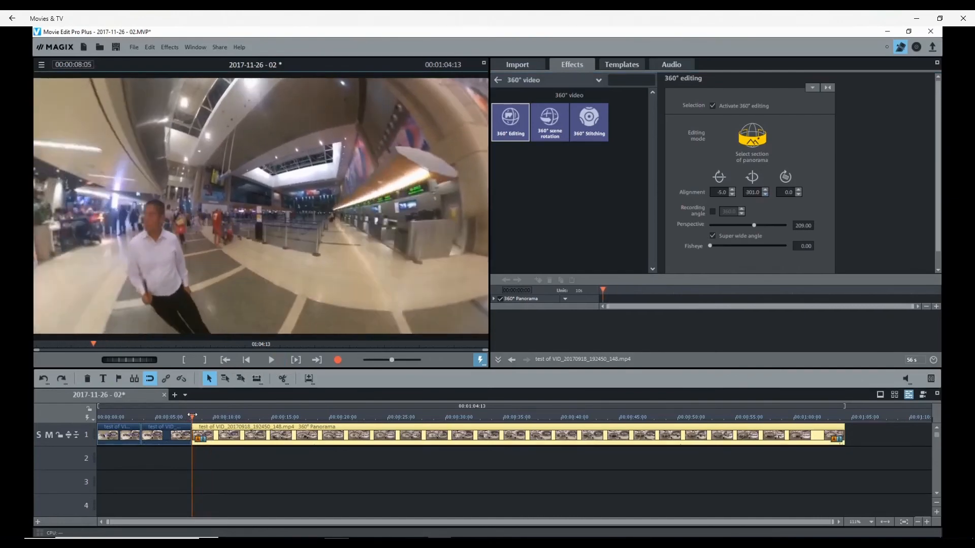
Play the project from the beginning to check the view changes across the three sections.
{"action": "left_click_drag", "start_coordinate": [192, 418], "coordinate": [80, 415]}
{"action": "left_click", "coordinate": [265, 359]}
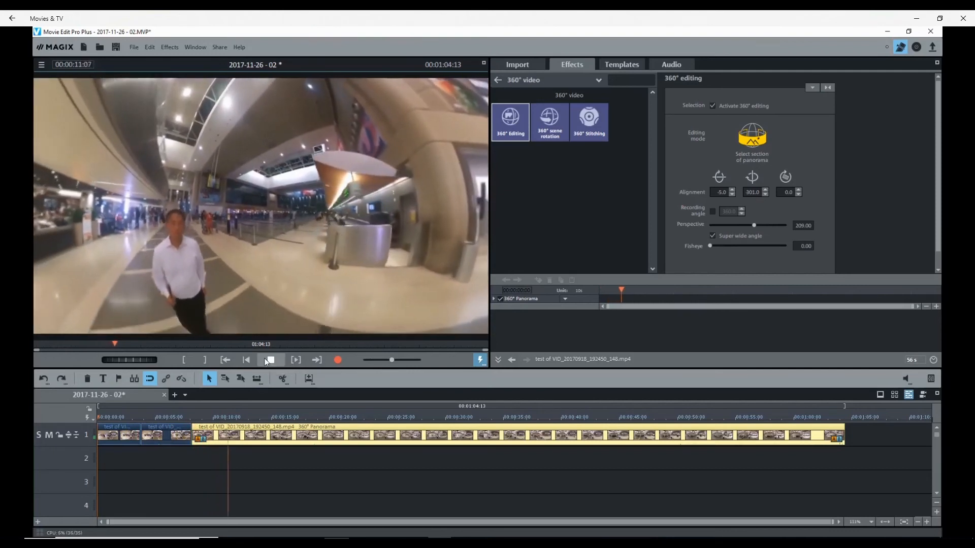
{"action": "left_click", "coordinate": [265, 360]}
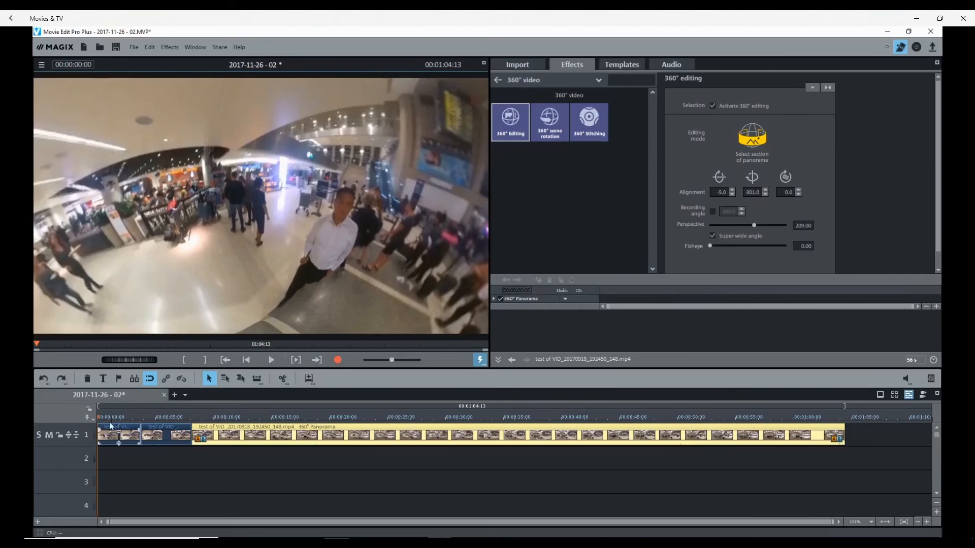
Go to 00:00:08:05 and apply the 360° scene rotation effect to the third section.
{"action": "left_click_drag", "start_coordinate": [100, 418], "coordinate": [183, 412]}
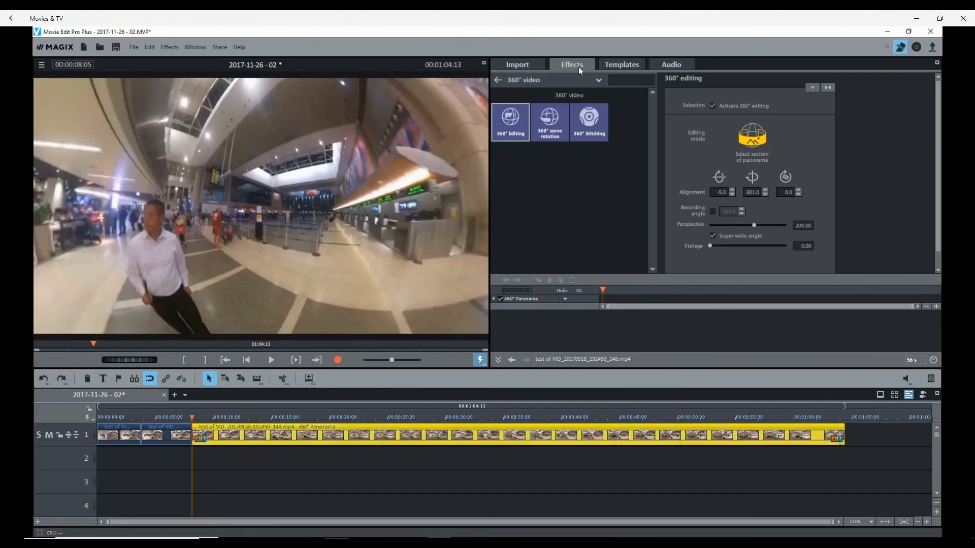
{"action": "left_click", "coordinate": [514, 132]}
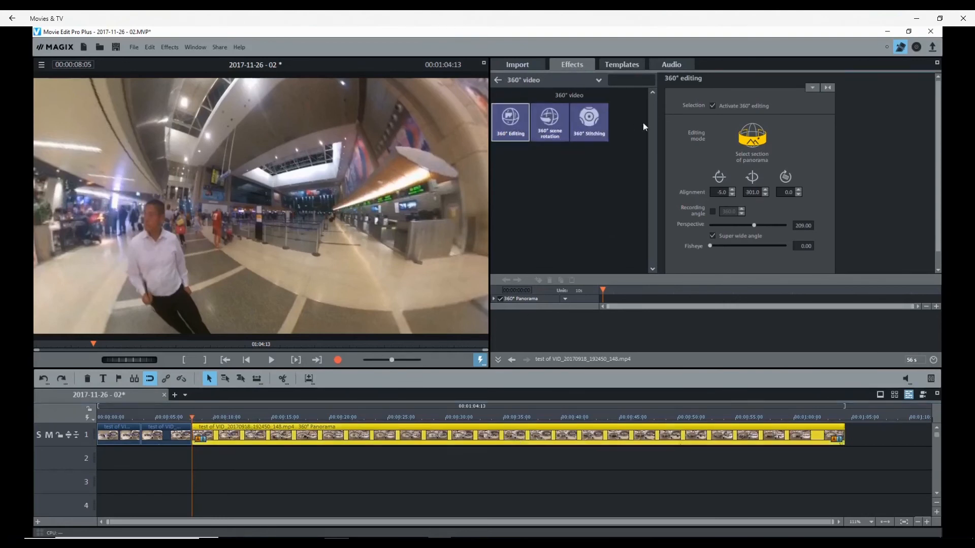
{"action": "left_click", "coordinate": [547, 119]}
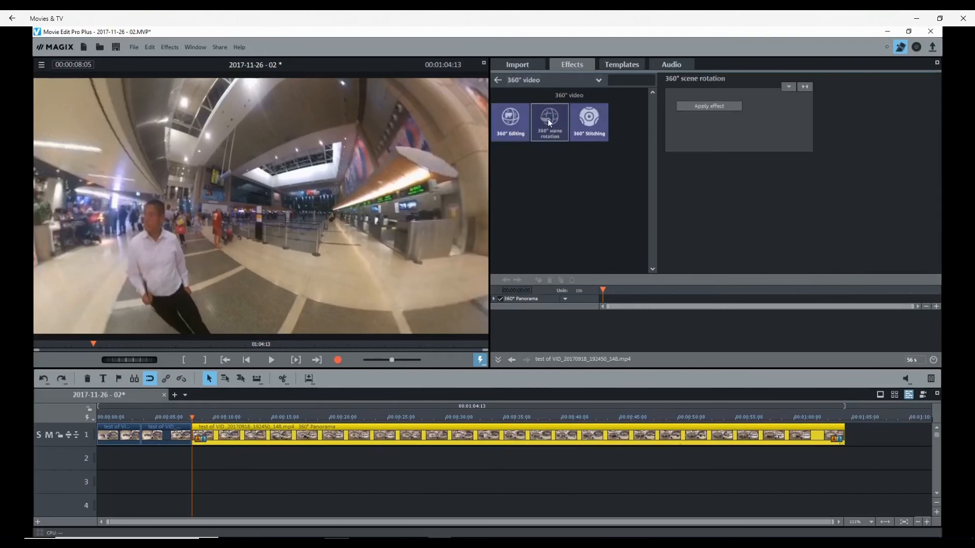
{"action": "left_click", "coordinate": [705, 105]}
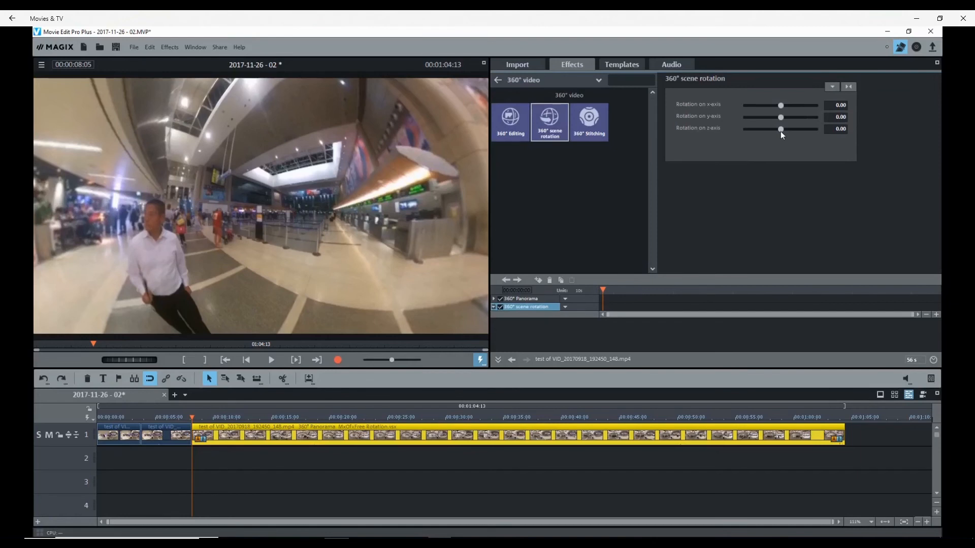
Keyframe the third section's y-axis scene rotation at -2.61 at its start and -112.17 at 00:00:16:11.
{"action": "left_click_drag", "start_coordinate": [781, 131], "coordinate": [780, 131]}
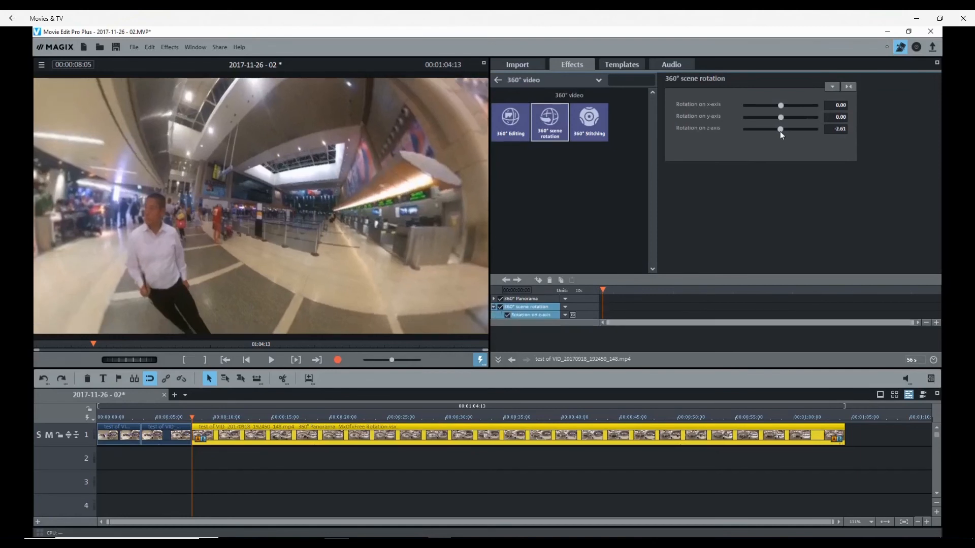
{"action": "double_click", "coordinate": [780, 129]}
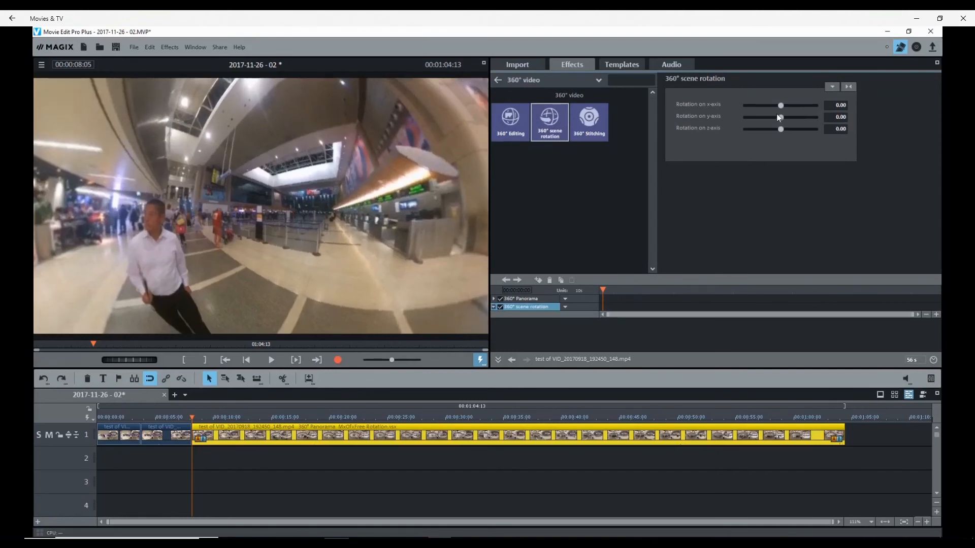
{"action": "left_click_drag", "start_coordinate": [781, 118], "coordinate": [780, 117]}
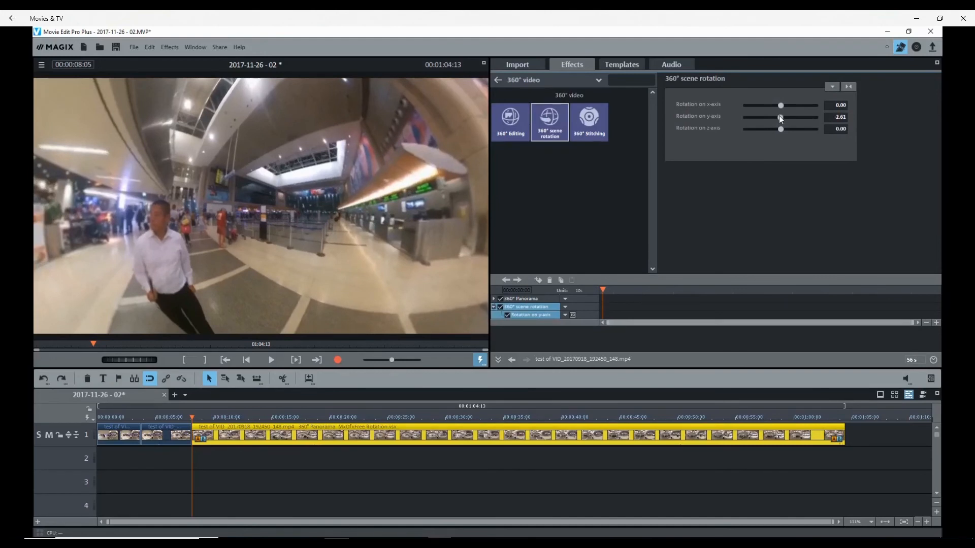
{"action": "left_click", "coordinate": [538, 281]}
{"action": "left_click_drag", "start_coordinate": [605, 290], "coordinate": [651, 290]}
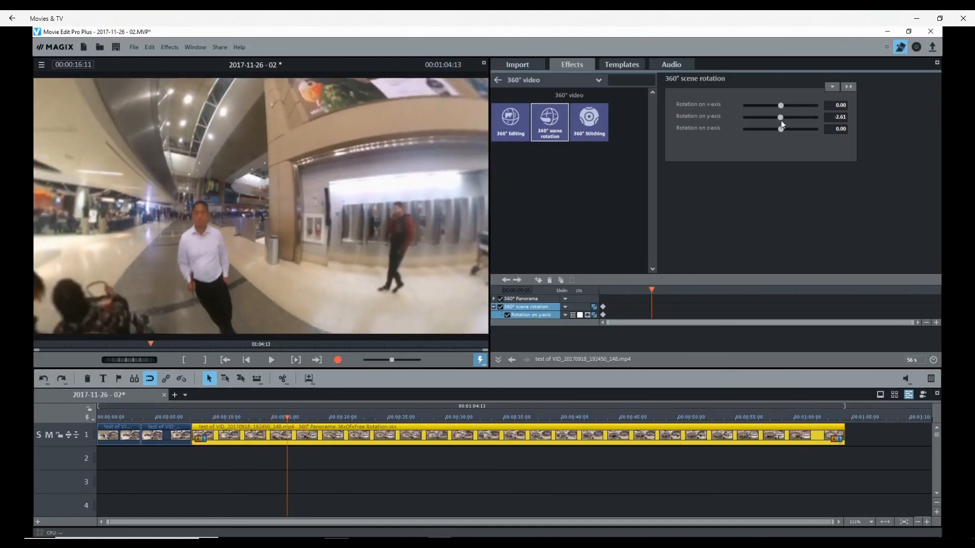
{"action": "left_click_drag", "start_coordinate": [781, 118], "coordinate": [760, 118]}
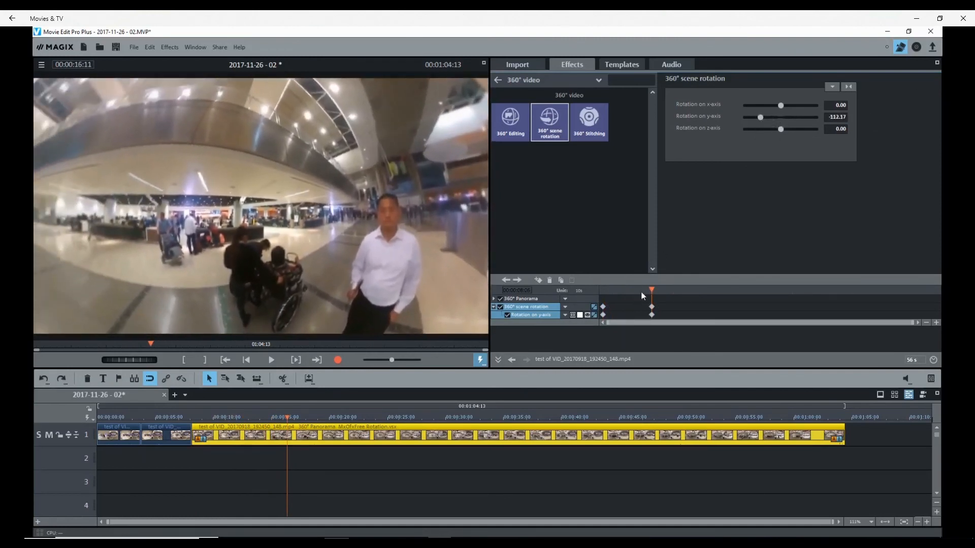
Return to the start of the third section and play back its keyframed scene rotation.
{"action": "left_click_drag", "start_coordinate": [651, 289], "coordinate": [649, 290]}
{"action": "left_click_drag", "start_coordinate": [642, 289], "coordinate": [569, 289]}
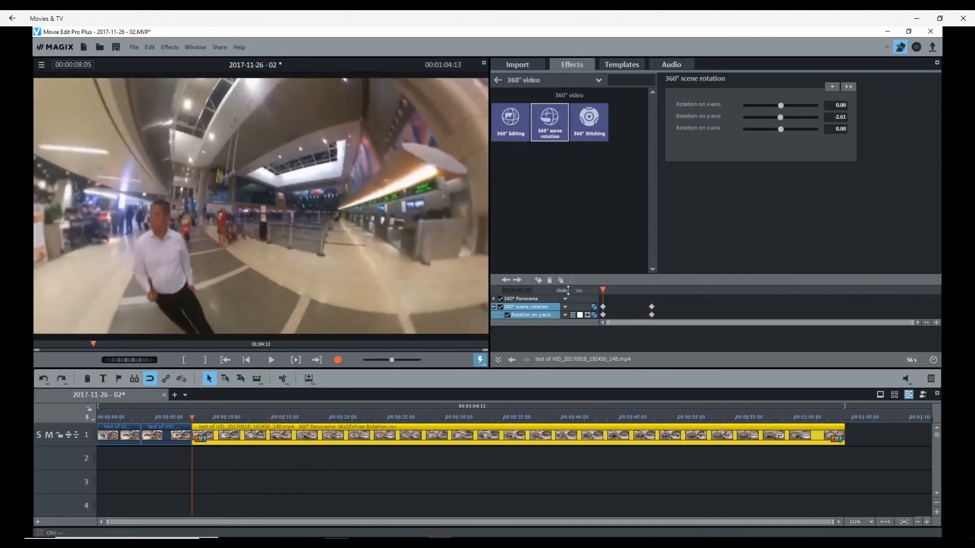
{"action": "mouse_move", "coordinate": [599, 290]}
{"action": "left_mouse_down"}
{"action": "mouse_move", "coordinate": [655, 289]}
{"action": "mouse_move", "coordinate": [602, 291]}
{"action": "left_mouse_up"}
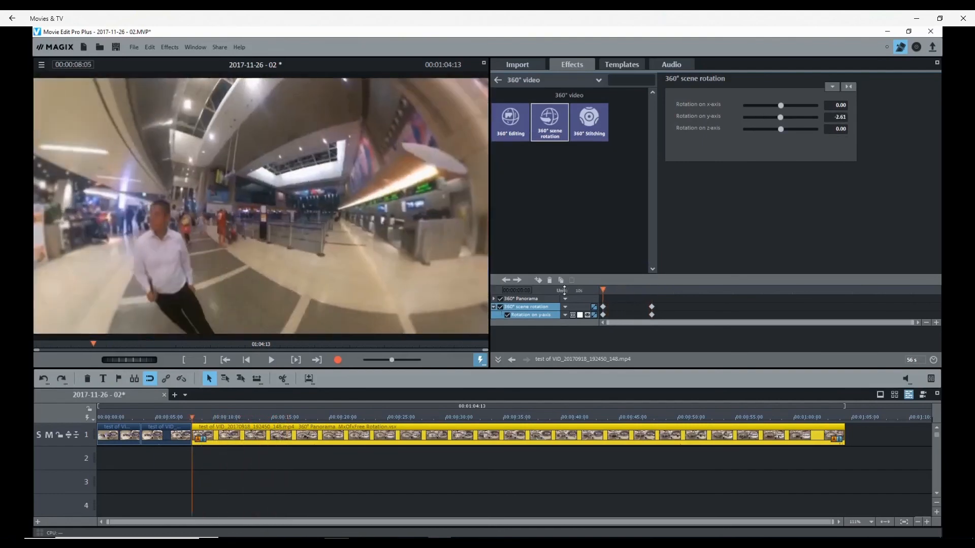
{"action": "left_click", "coordinate": [595, 308]}
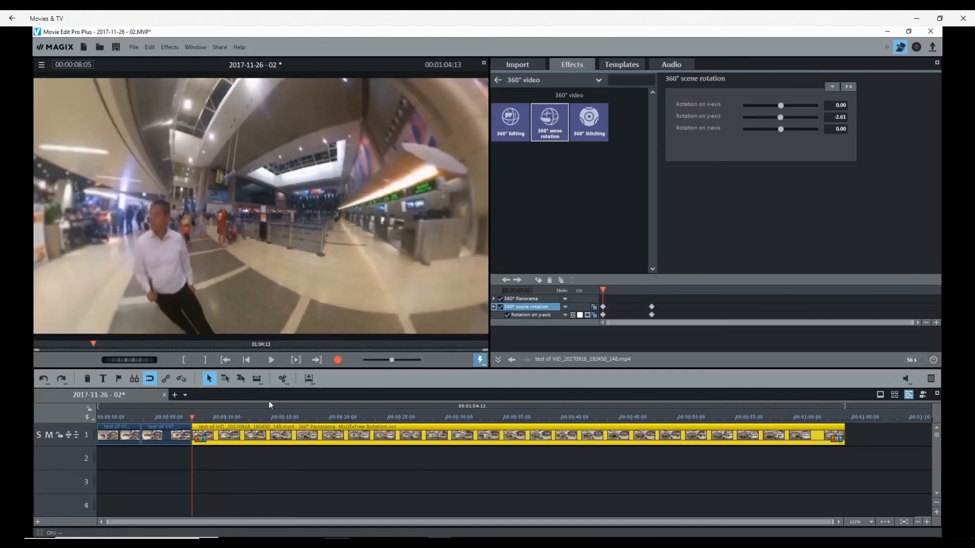
{"action": "left_click", "coordinate": [271, 359]}
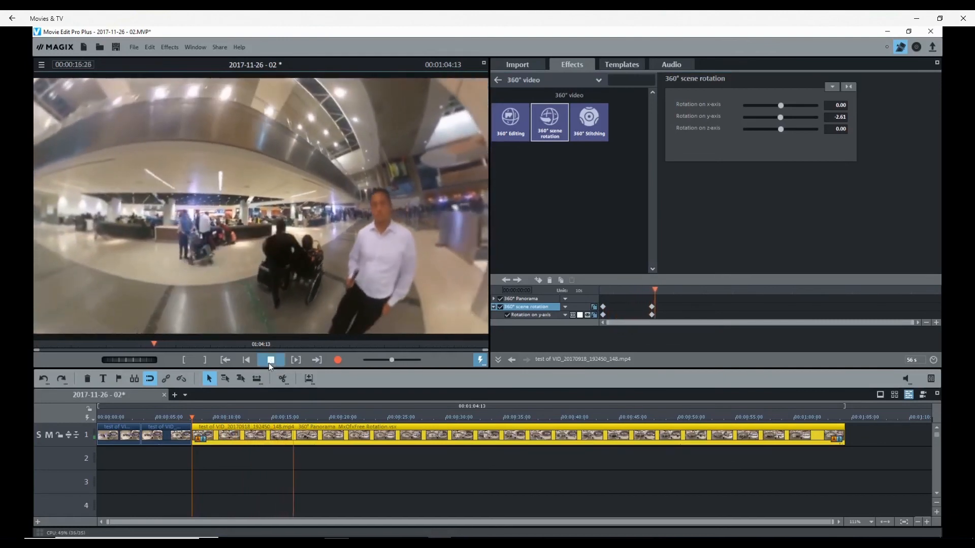
{"action": "left_click", "coordinate": [269, 363]}
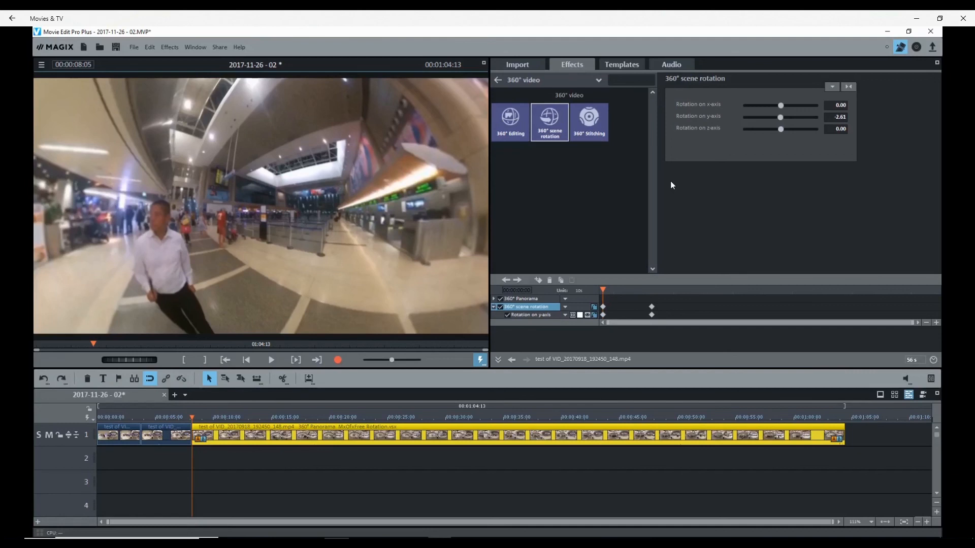
Open the introtest clip from the 360 video tutorial folder and play its title sequence briefly.
{"action": "left_click", "coordinate": [536, 69]}
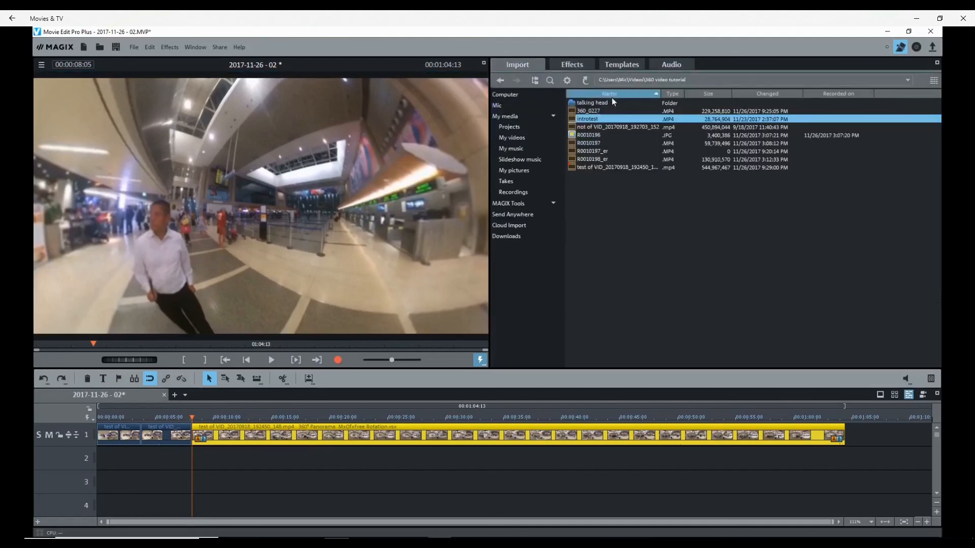
{"action": "left_click", "coordinate": [636, 118]}
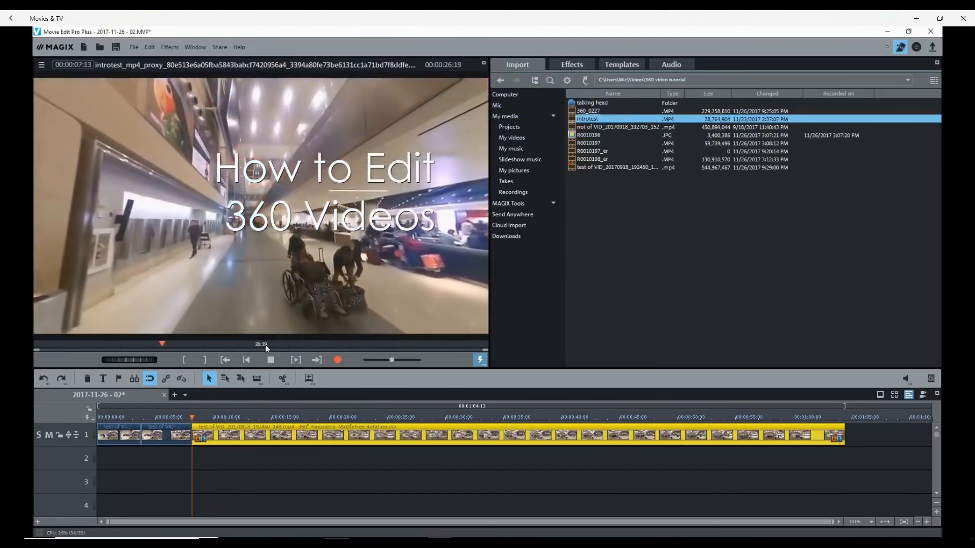
{"action": "left_click", "coordinate": [271, 361]}
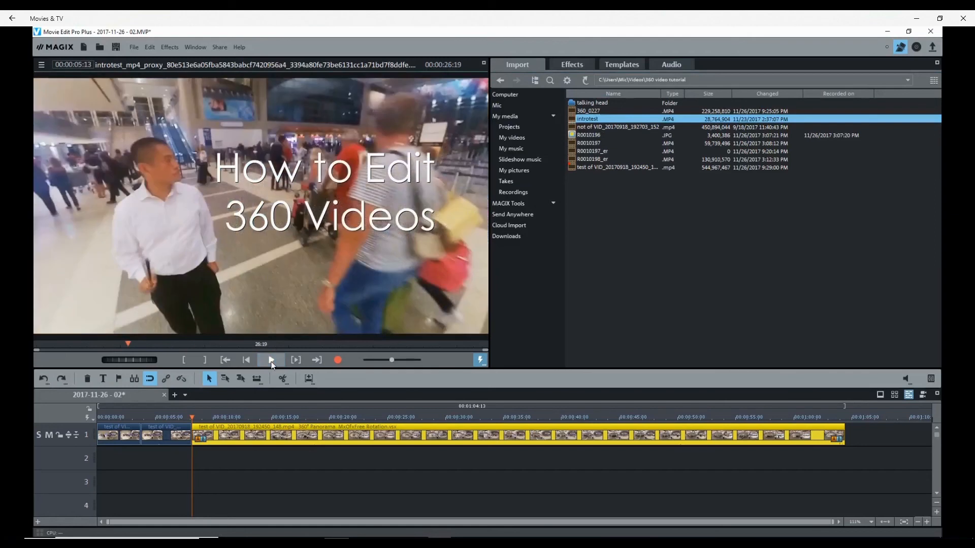